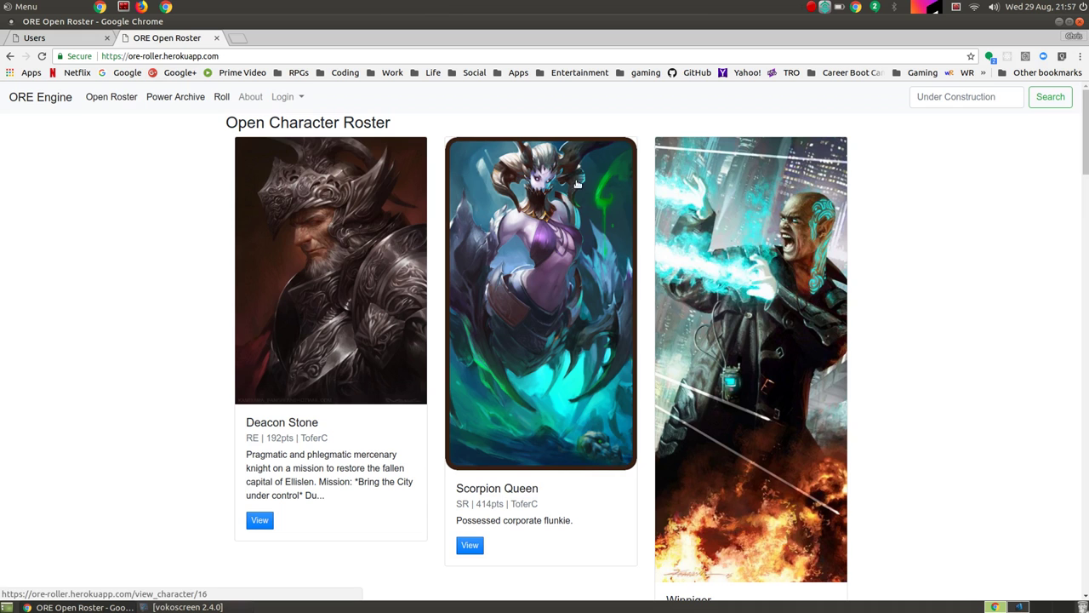
Step: Go to the About page and open the Sign Up registration form
scroll(858, 377, down, 3)
scroll(860, 378, down, 15)
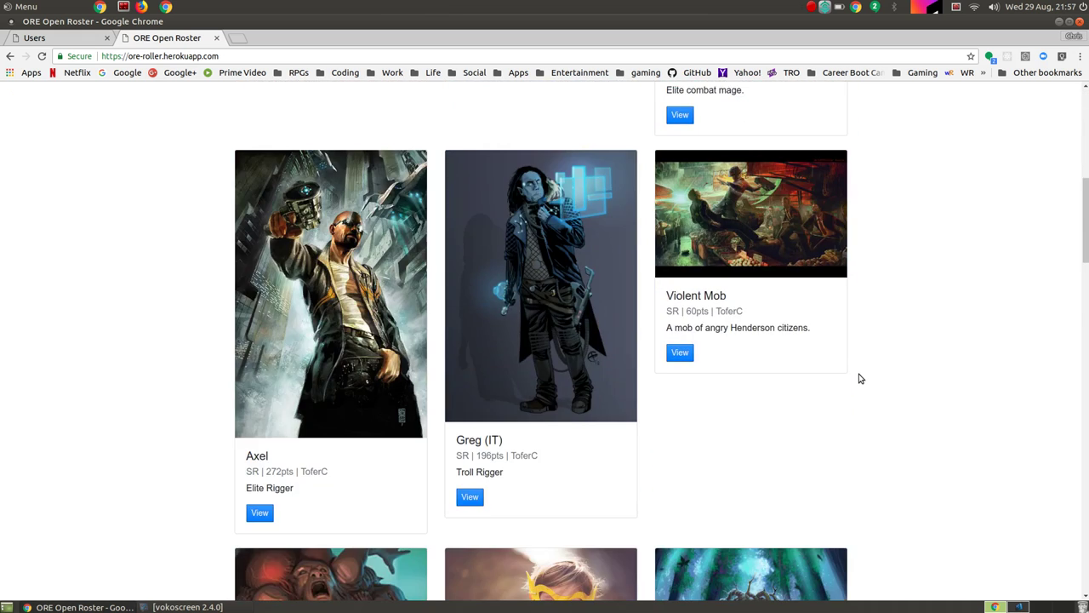
scroll(860, 378, down, 15)
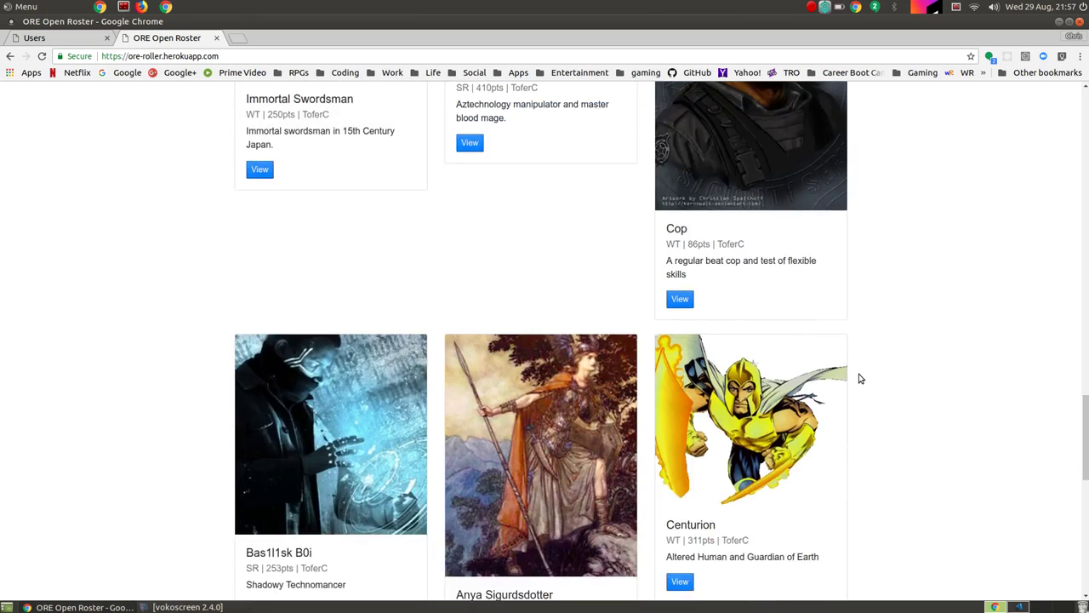
scroll(859, 378, up, 7)
scroll(860, 378, up, 20)
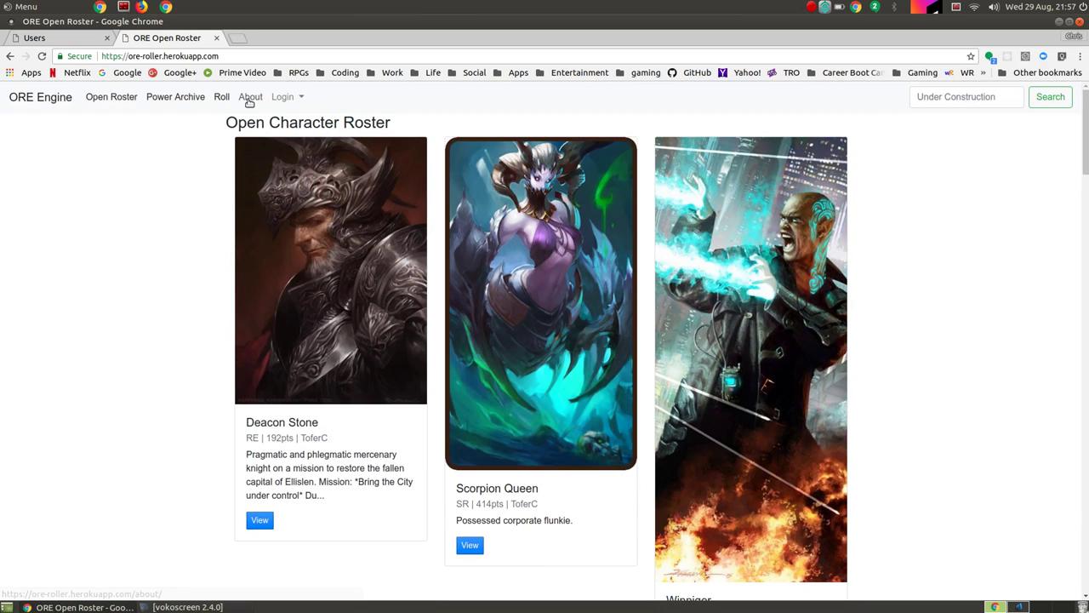
click(250, 97)
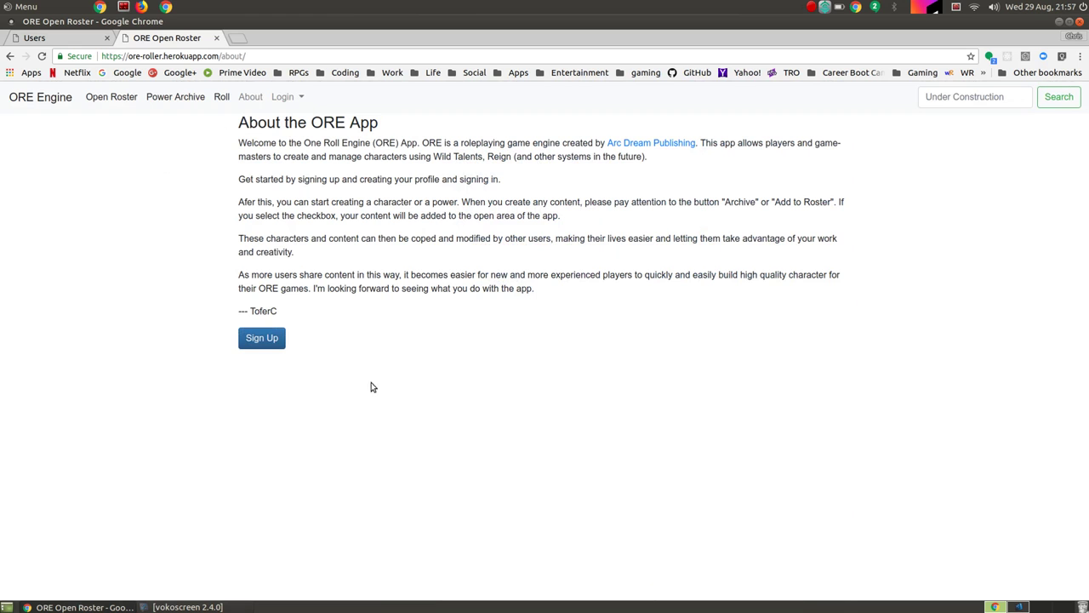
click(273, 339)
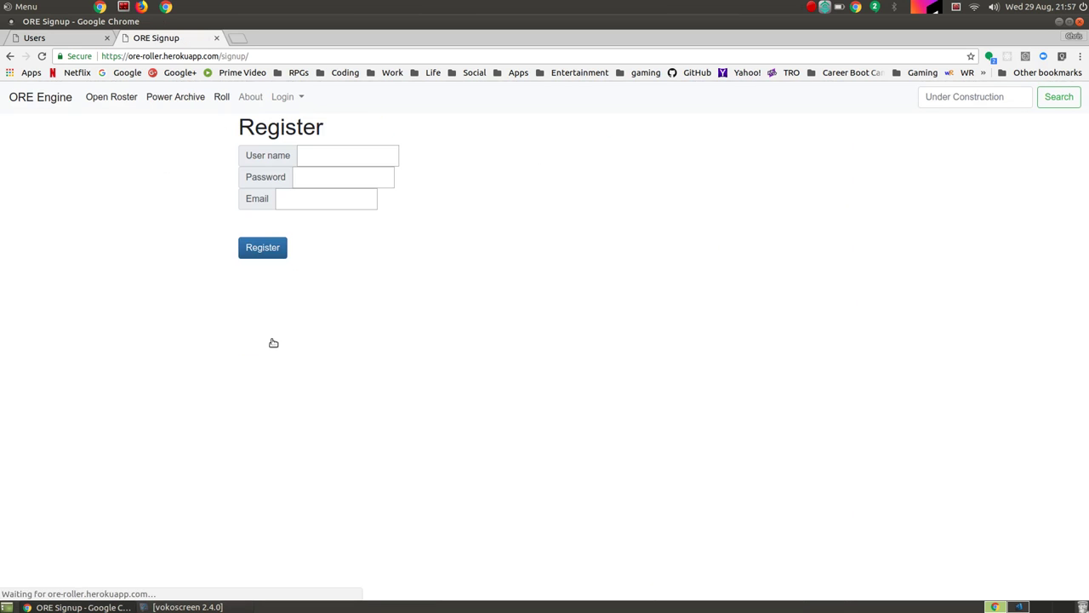
Step: Enter a new user name, password and e-mail, register, and save the login in Chrome
click(346, 161)
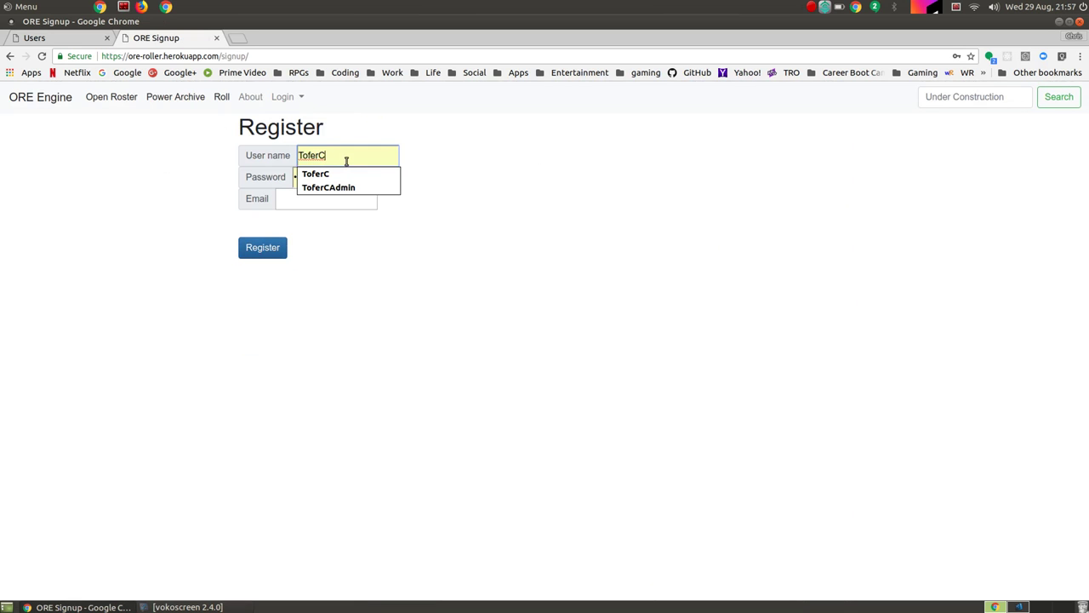
double_click(347, 161)
text(Demo)
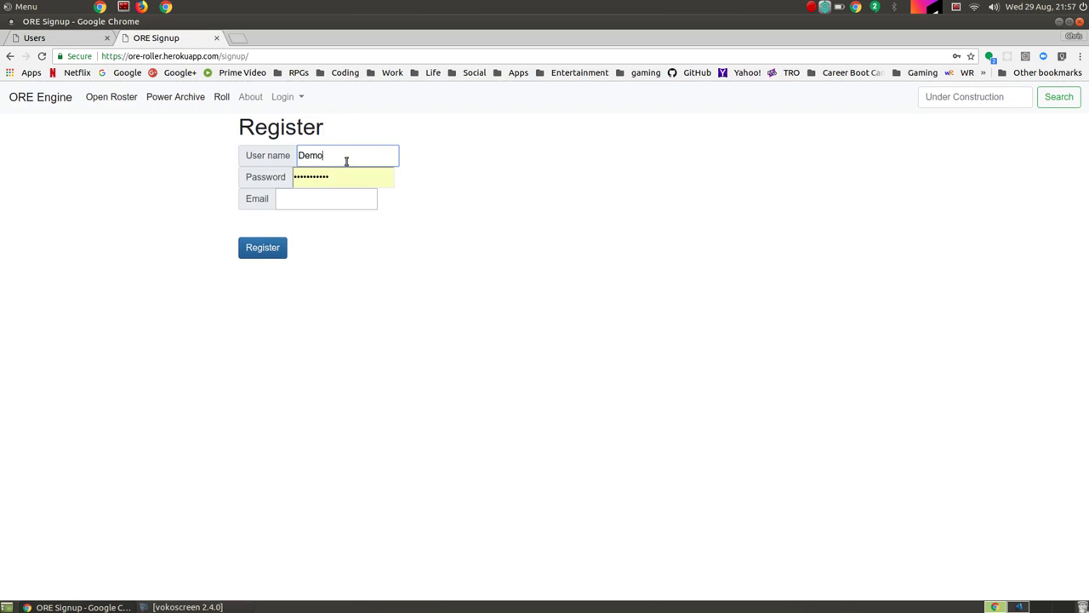
key(Tab)
text(•••••)
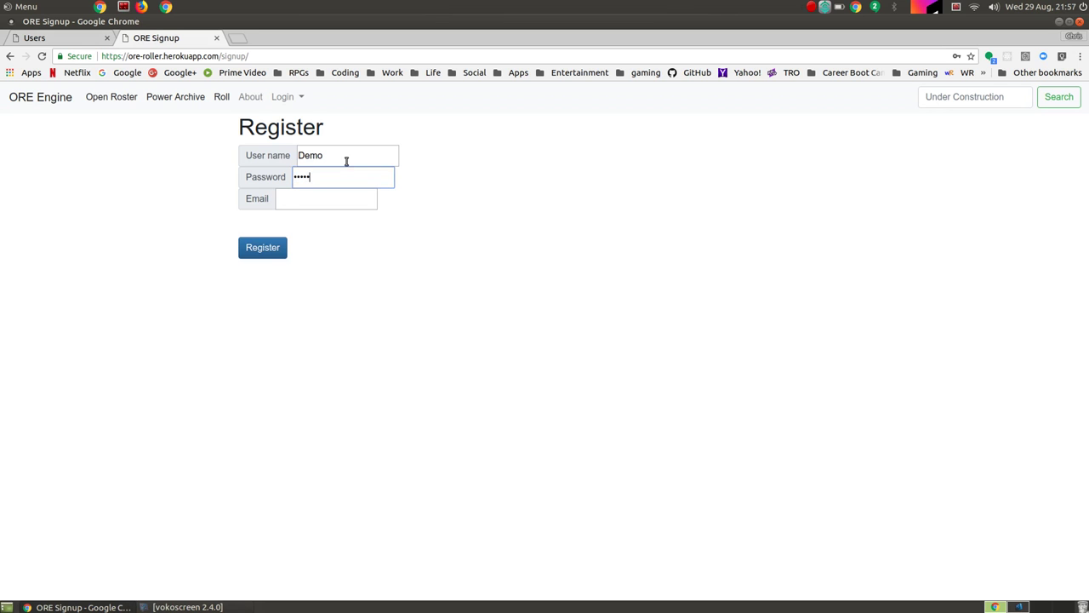
text(•••)
click(322, 203)
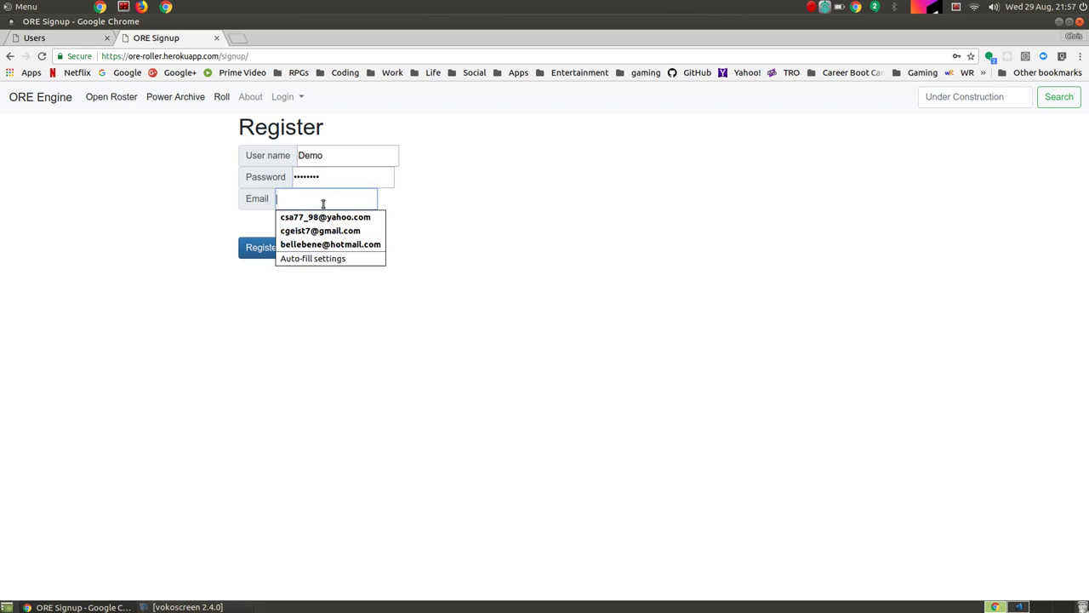
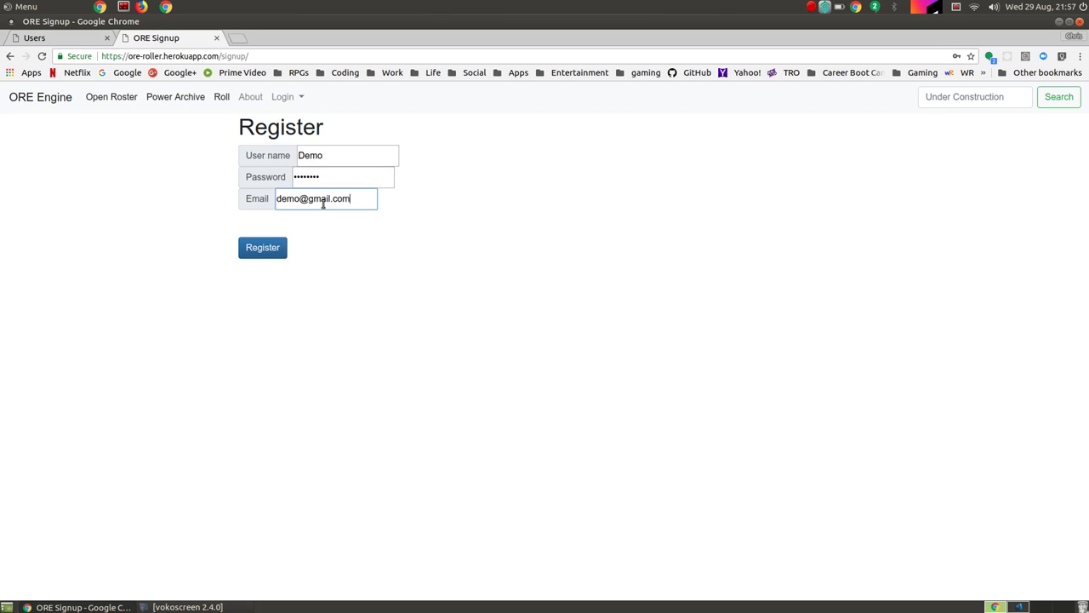
click(267, 251)
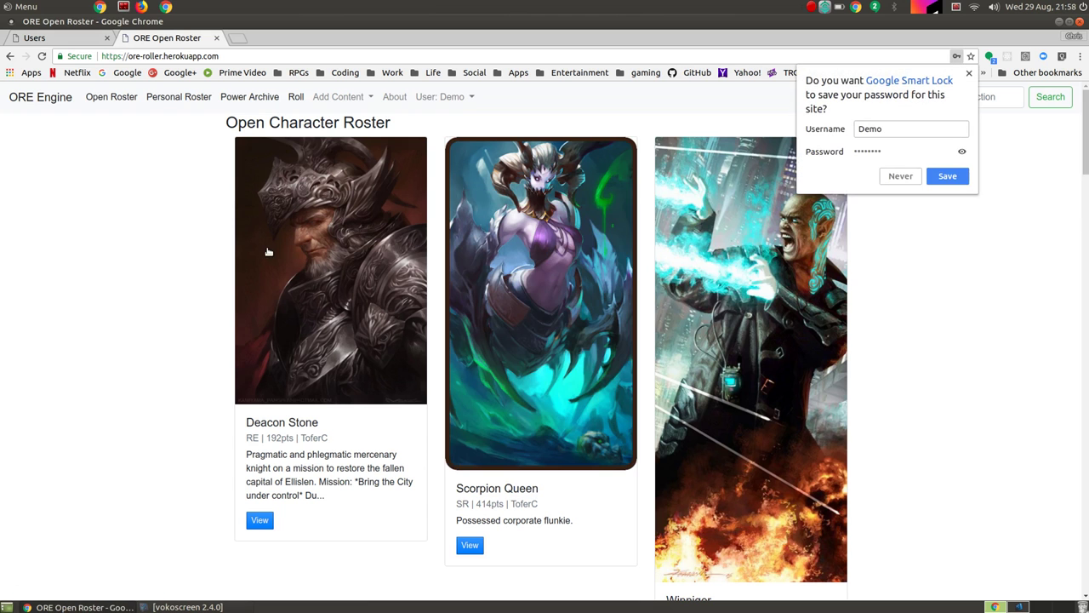
click(959, 178)
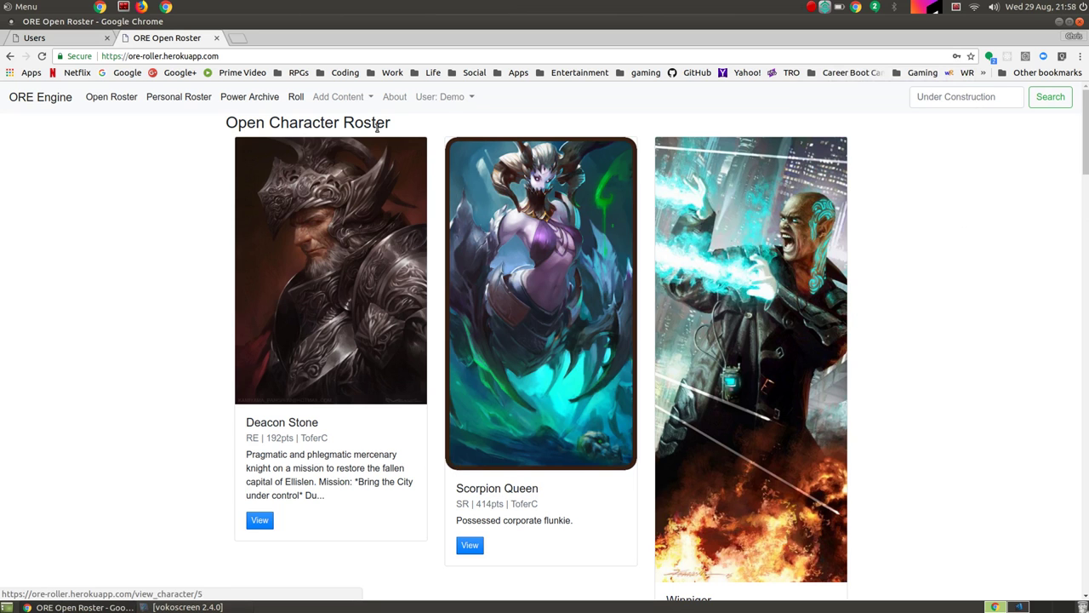
Step: Start a new Wild Talents character named Darth Vader with description Sith Lord
click(356, 104)
click(358, 124)
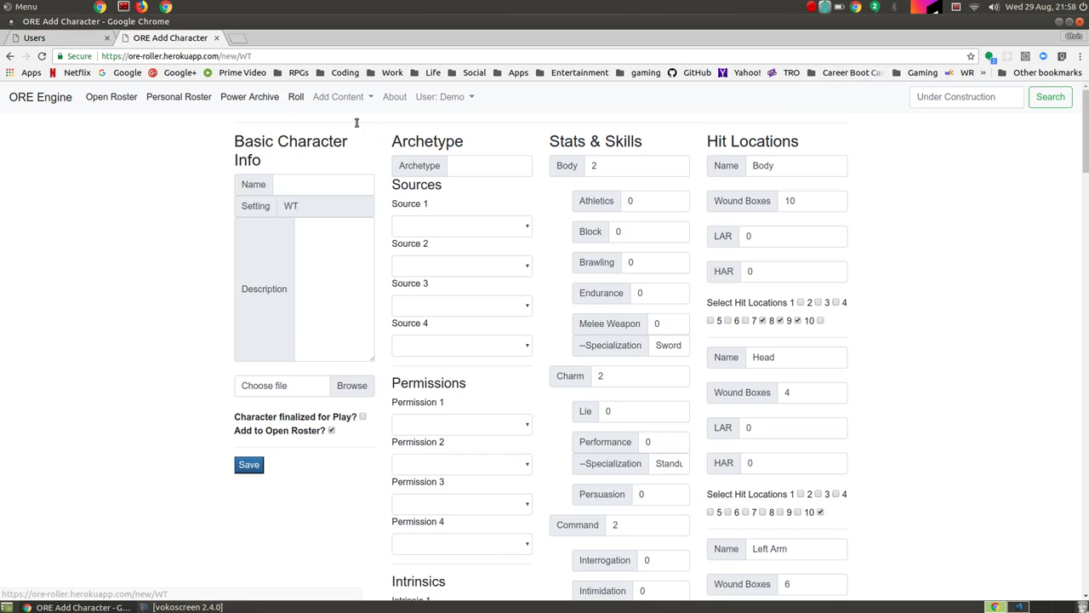
click(331, 181)
text(Dar)
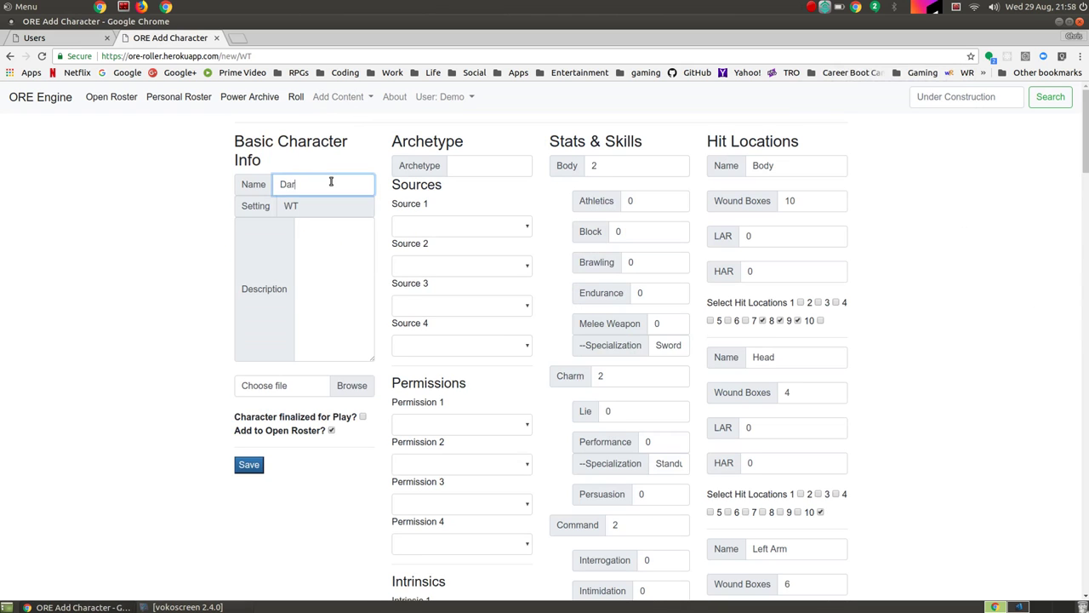
text(th Vader)
click(330, 238)
text(Sith Lord)
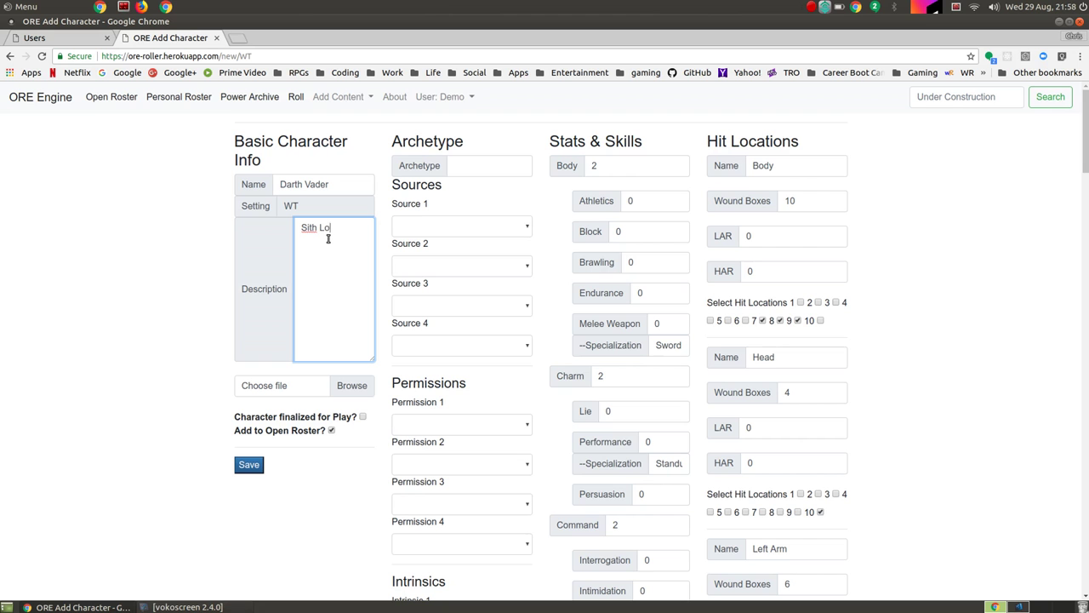
Step: Choose darth.jpg as the character's picture
click(352, 386)
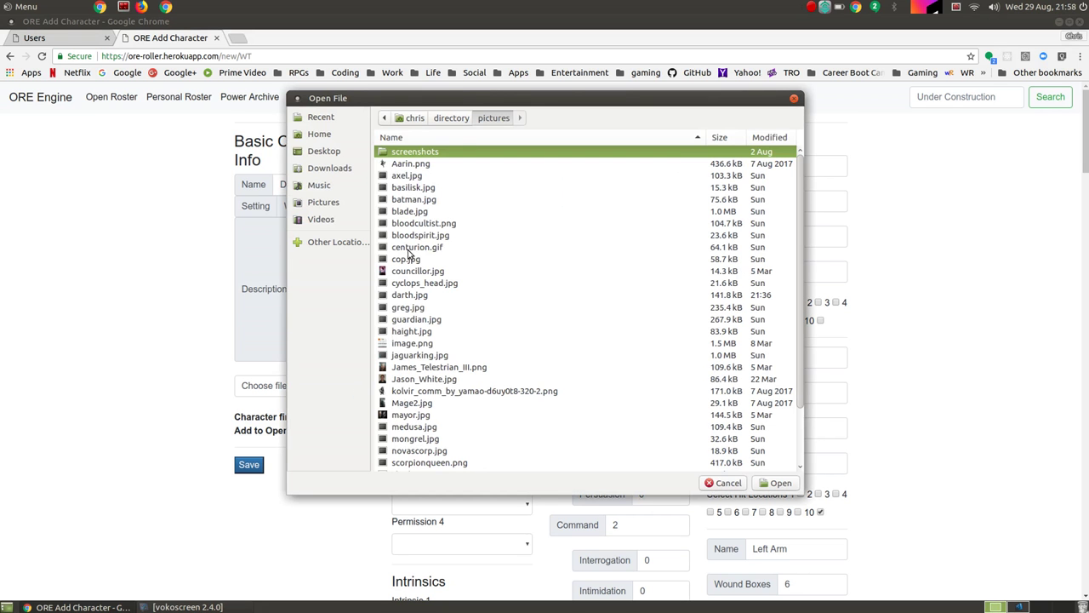
click(407, 296)
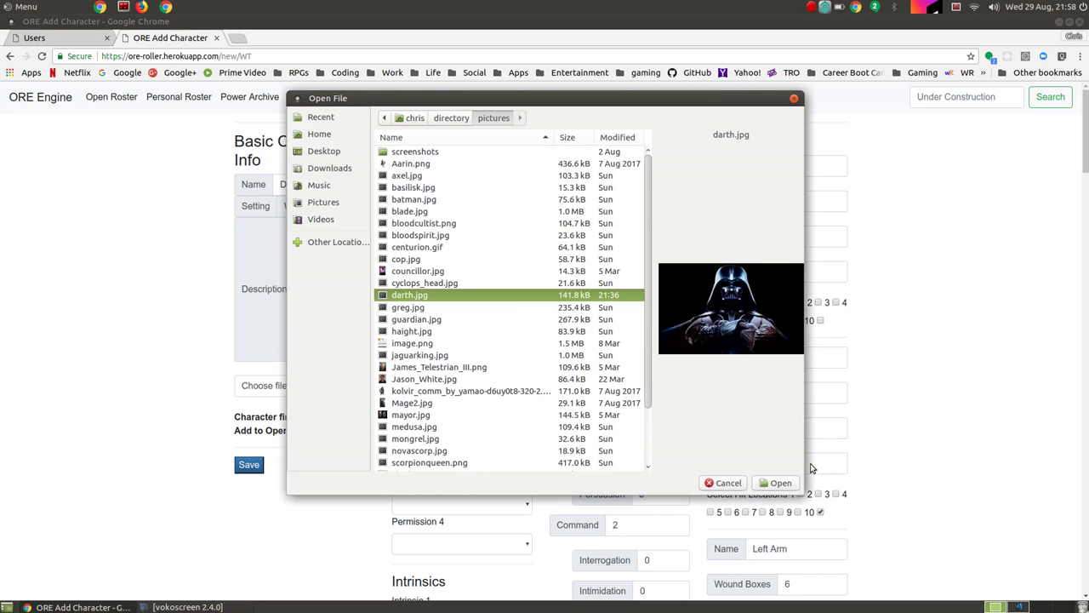
click(782, 483)
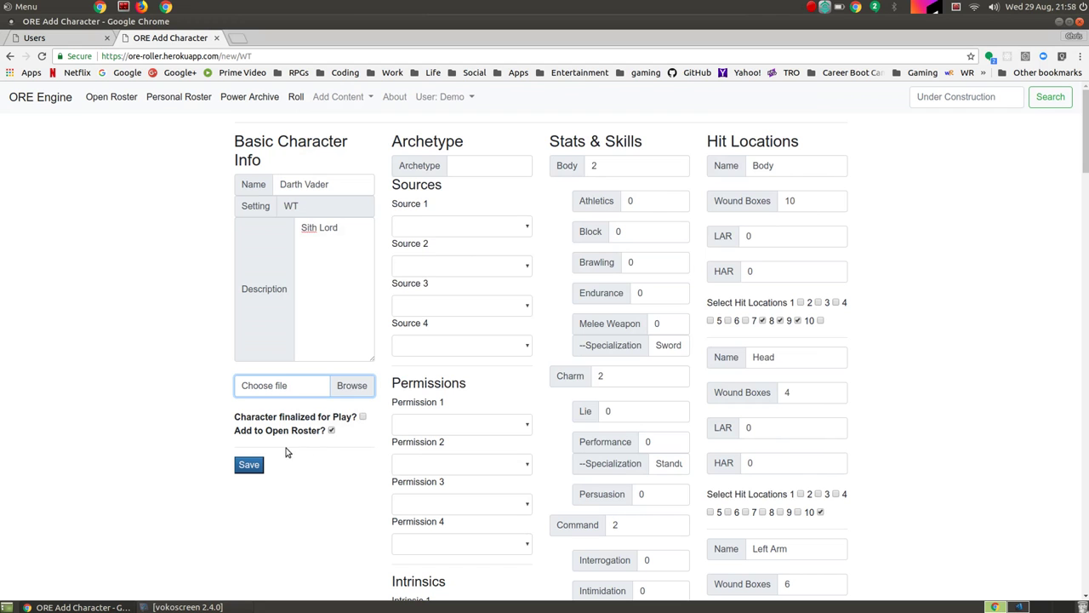
Step: Set archetype Cyborg Mystic with sources Technological (5pts) and Life Force (5pts)
click(513, 169)
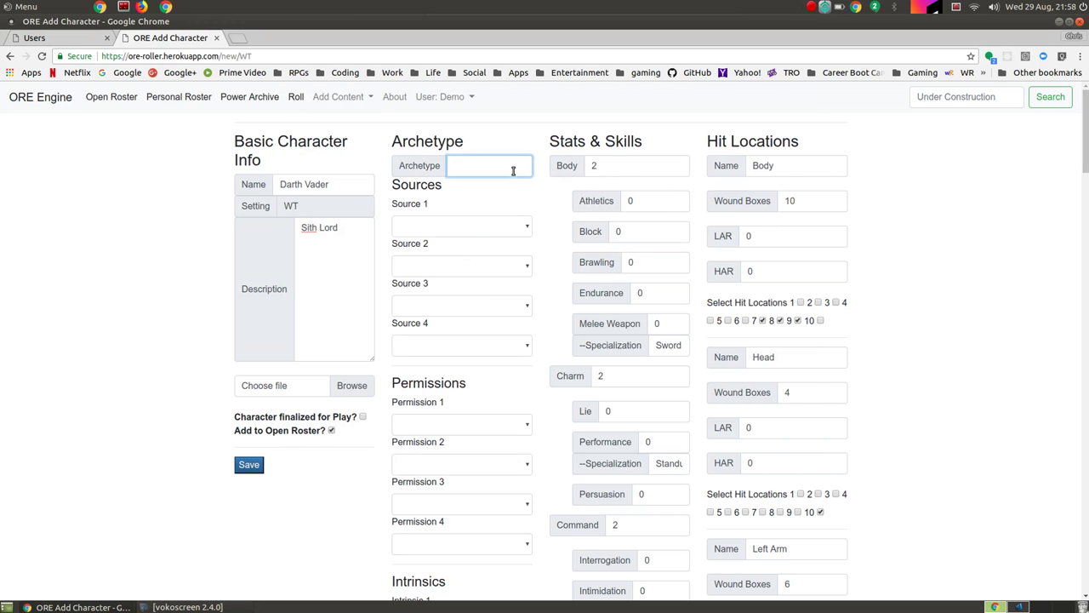
text(Cyborg Mystic)
key(Tab)
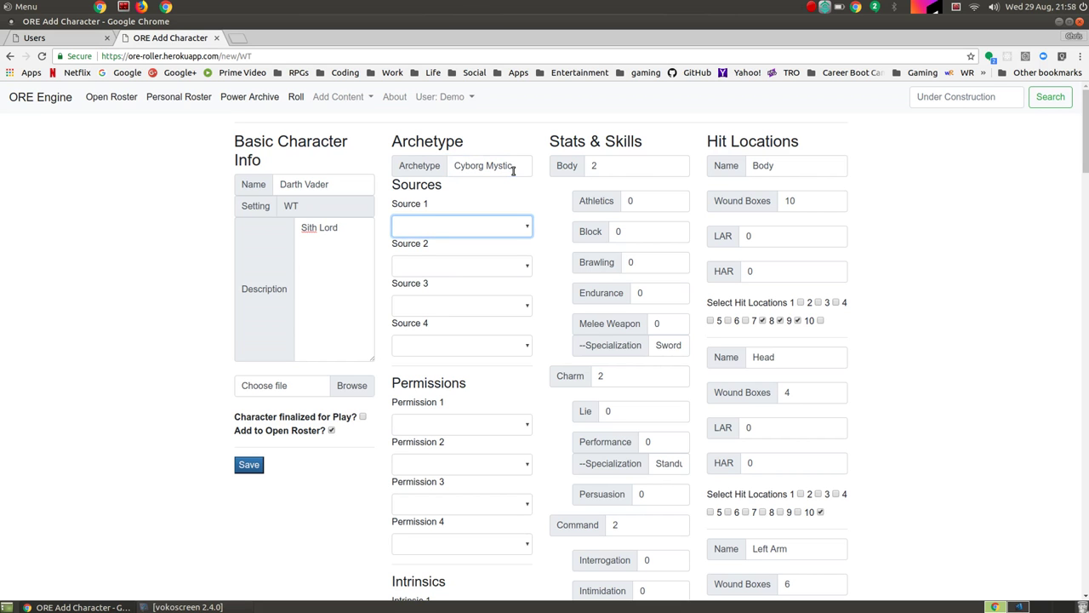
key(Down)
key(Tab)
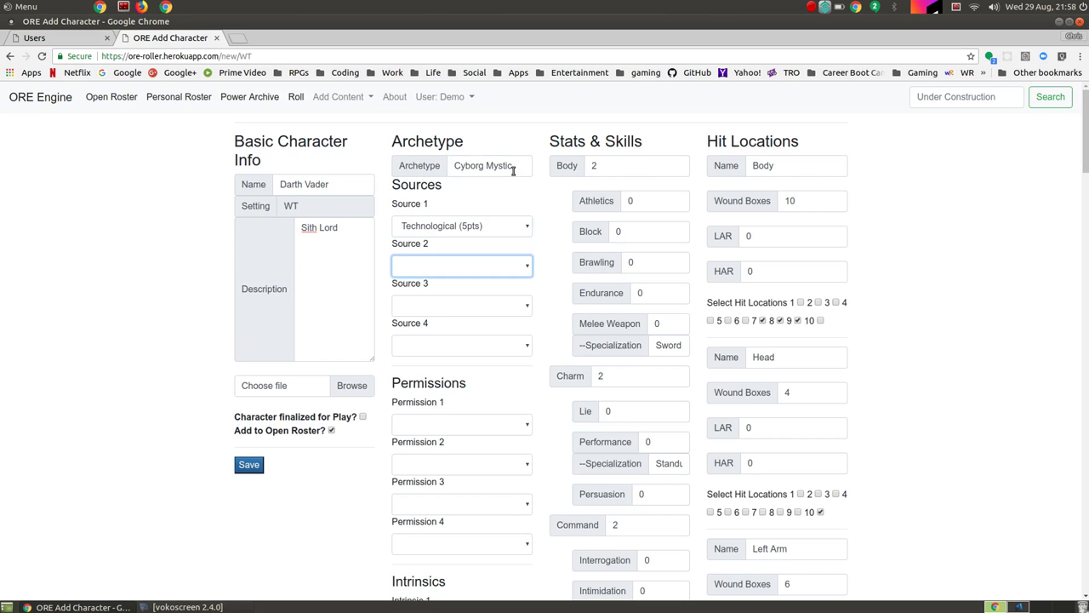
click(521, 267)
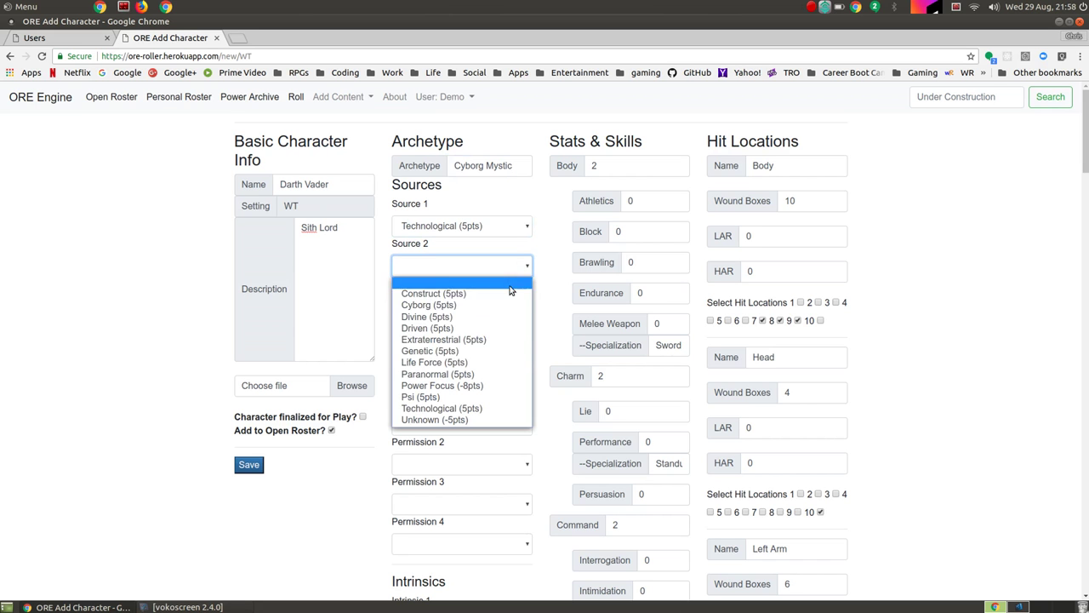
click(449, 363)
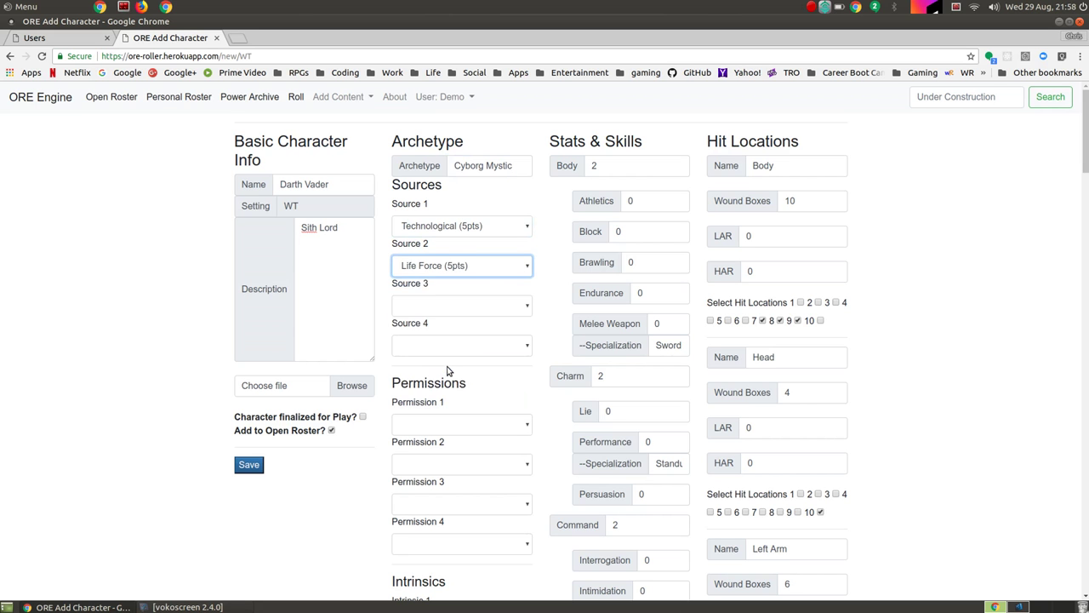
Step: Pick permissions Prime Specimen (5pts) and Power Theme (5pts)
scroll(464, 407, down, 2)
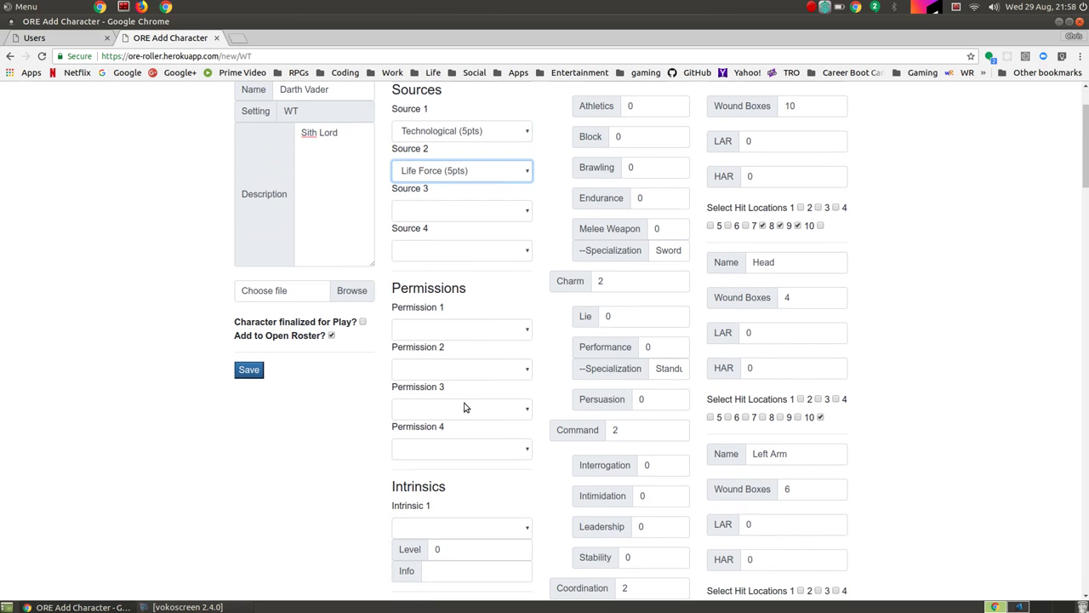
click(504, 330)
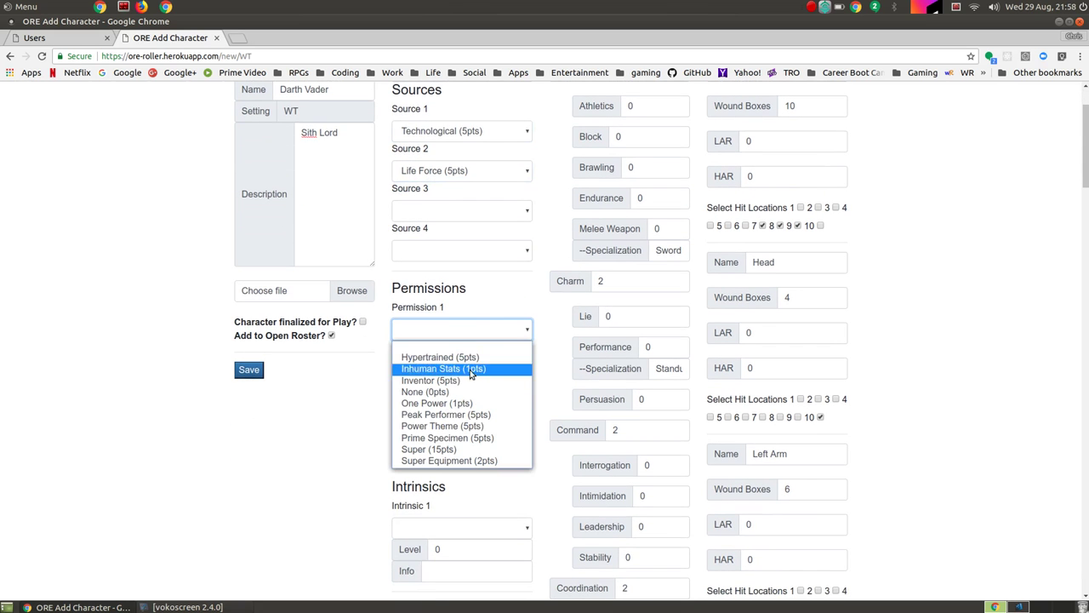
click(453, 438)
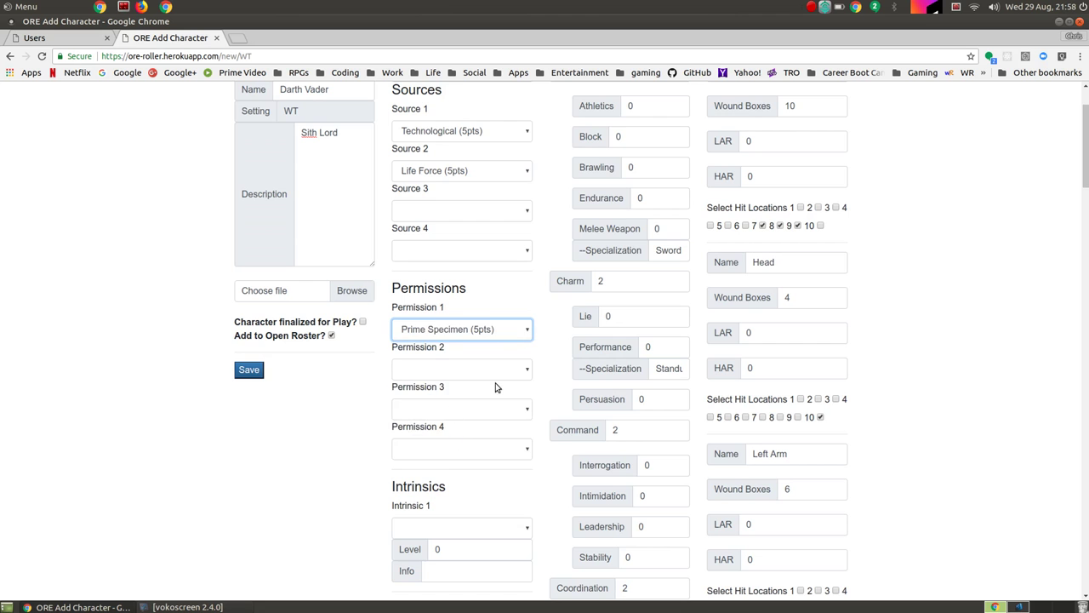
scroll(498, 385, down, 1)
scroll(497, 388, down, 1)
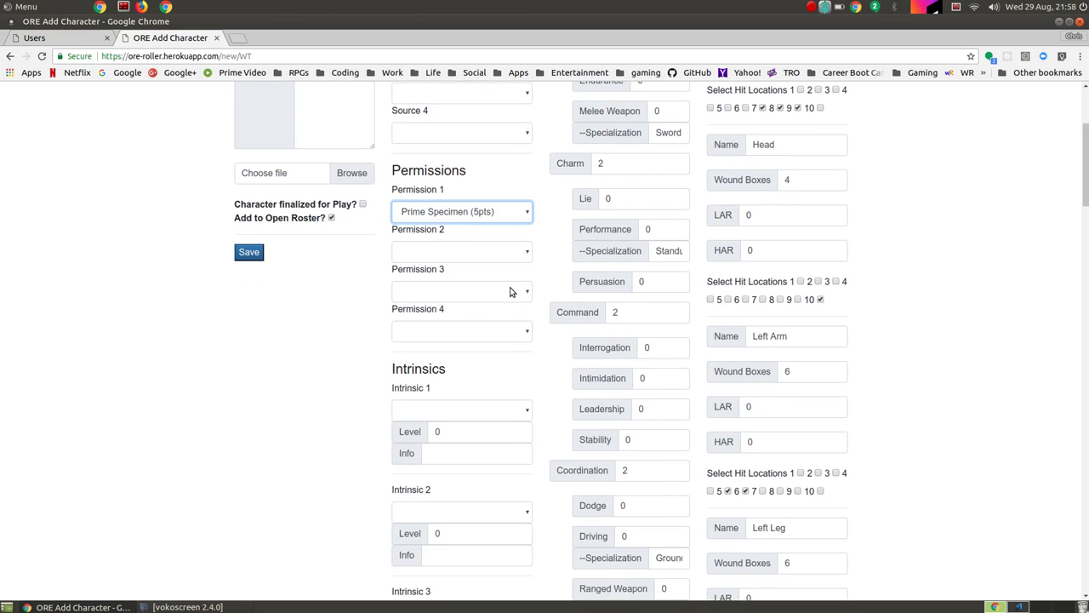
click(514, 259)
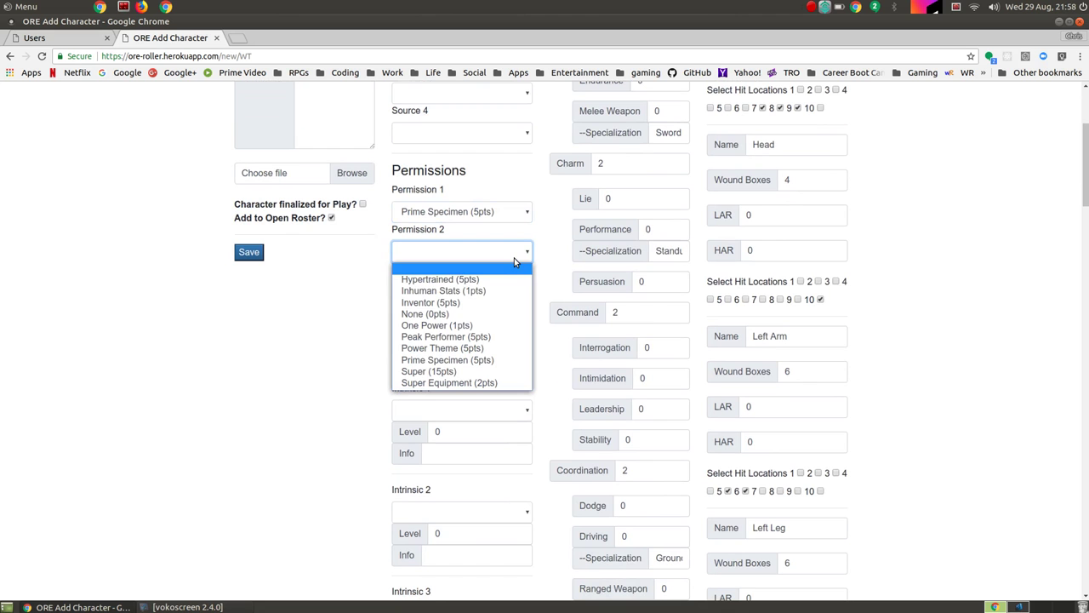
click(449, 349)
Step: Choose Unhealing as the first intrinsic and set its level to 1
scroll(349, 415, down, 2)
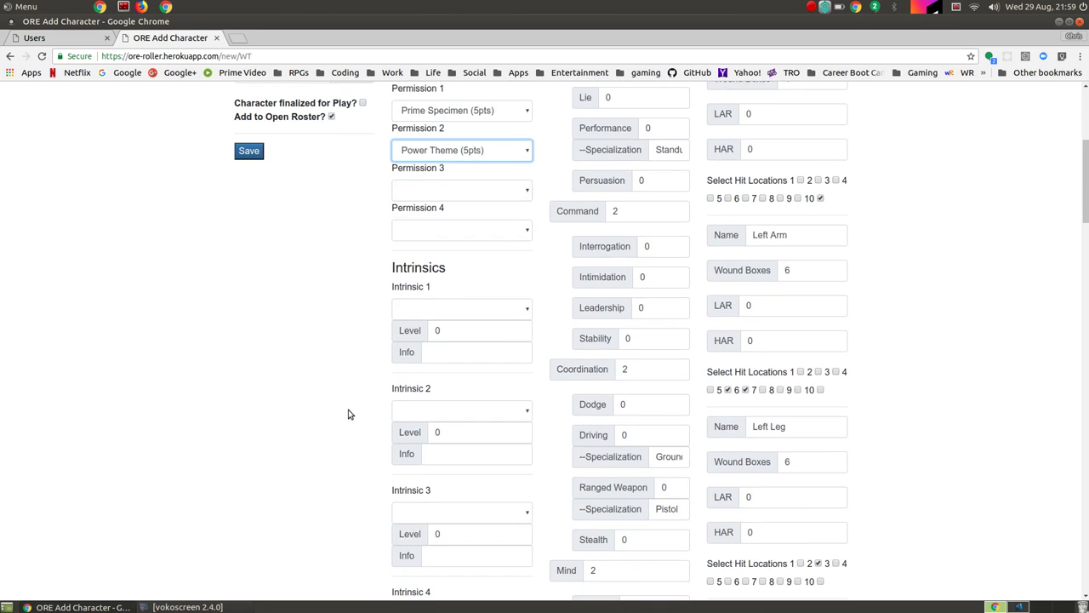
click(494, 310)
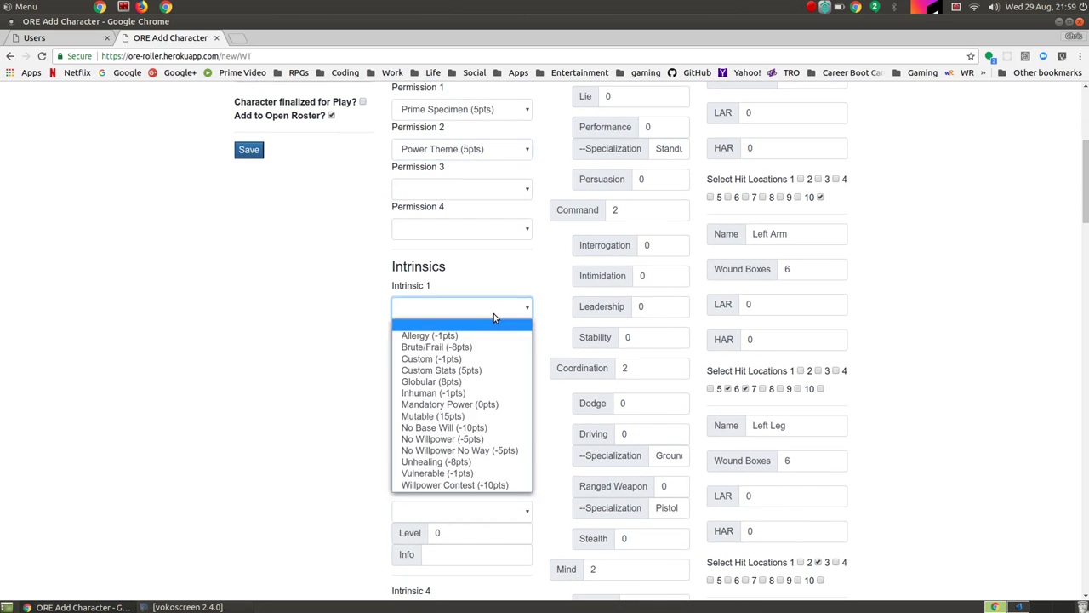
click(423, 463)
scroll(325, 389, down, 3)
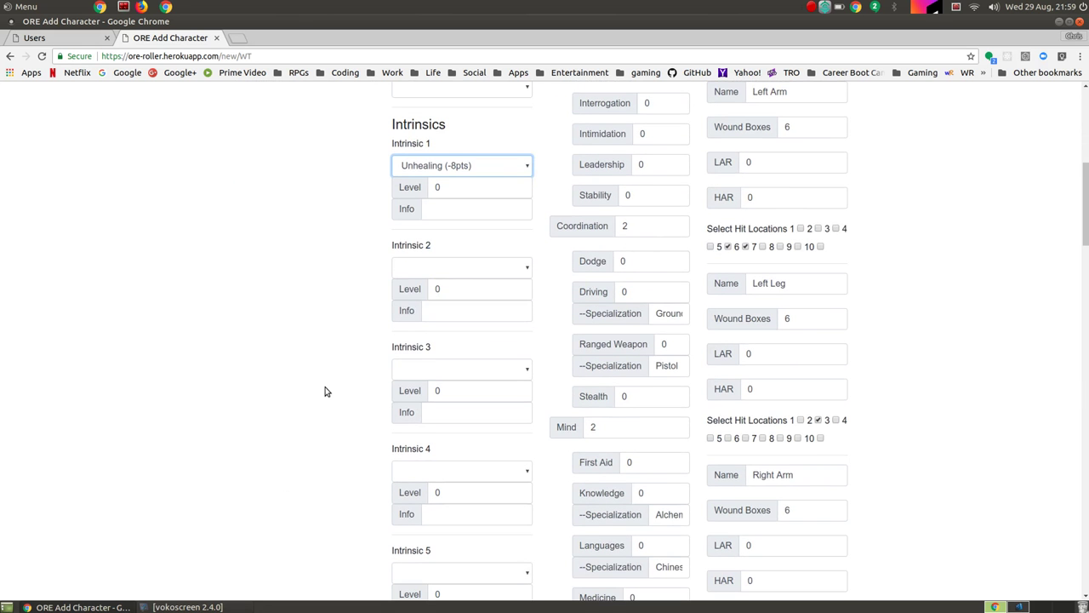
click(469, 271)
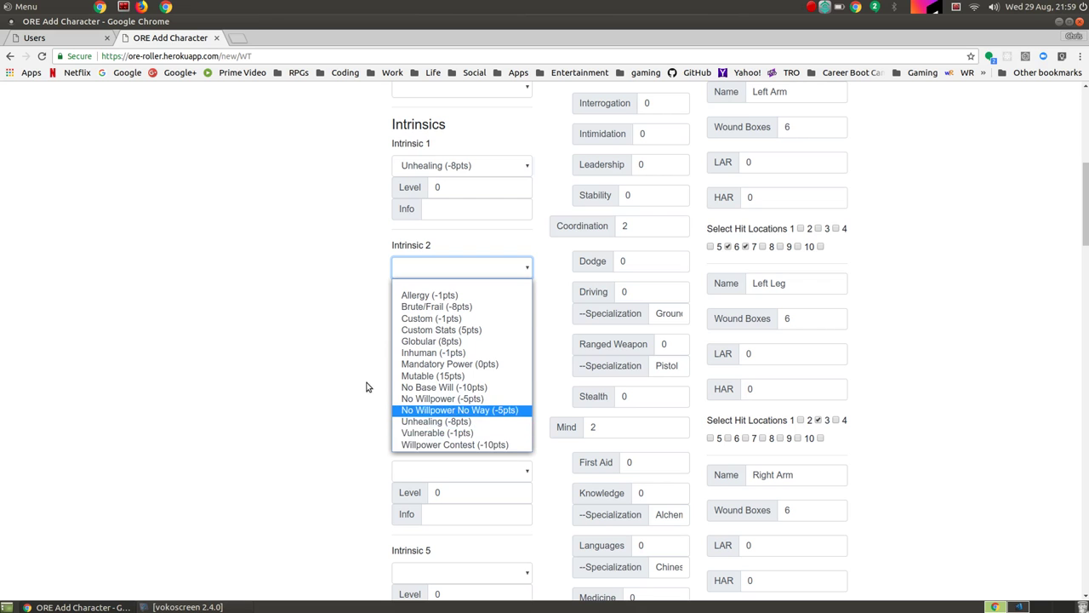
click(340, 374)
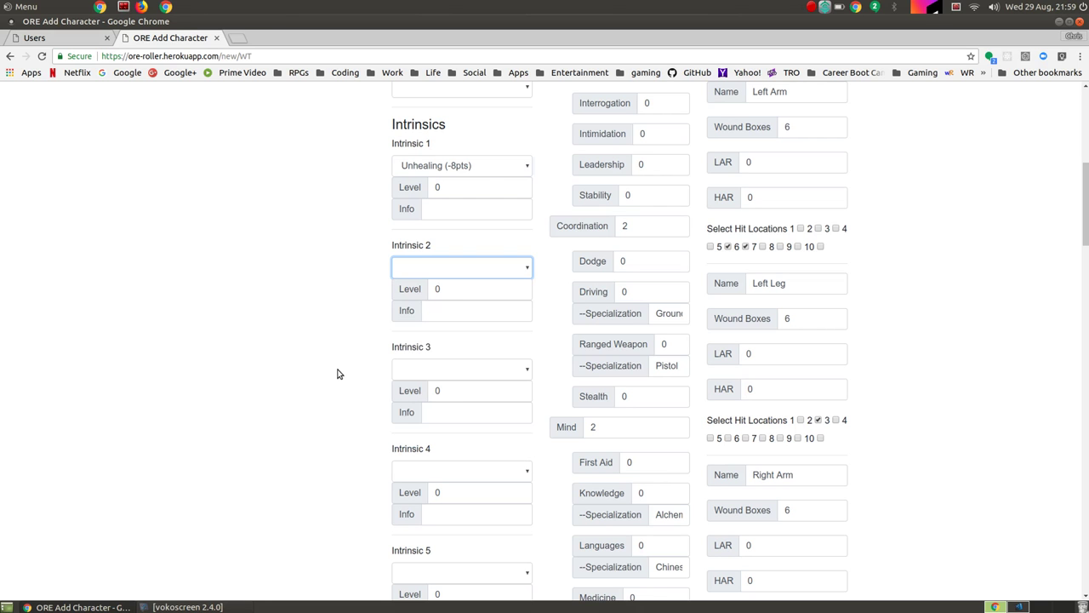
click(486, 186)
key(BackSpace)
text(1)
click(335, 212)
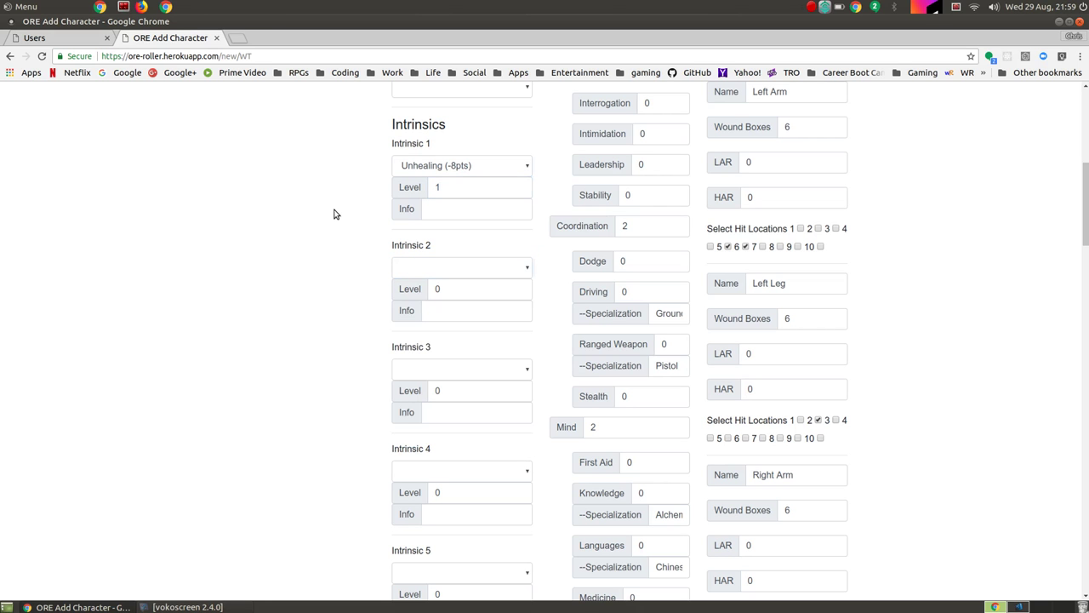
scroll(423, 217, up, 10)
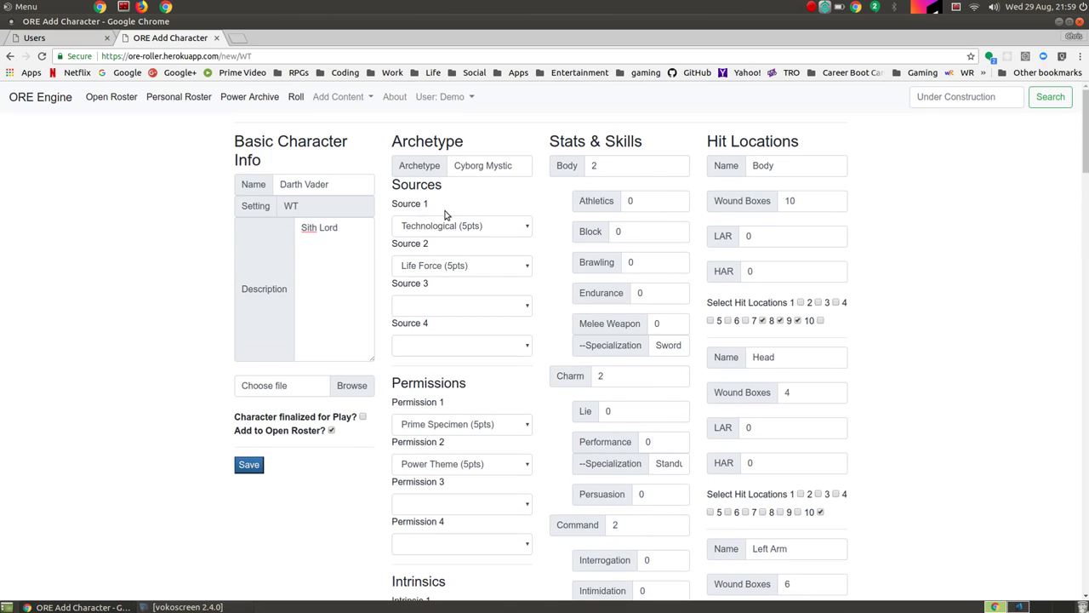
Step: Set Body to 5 with Athletics 3, Block 4 and Brawling 3
click(653, 167)
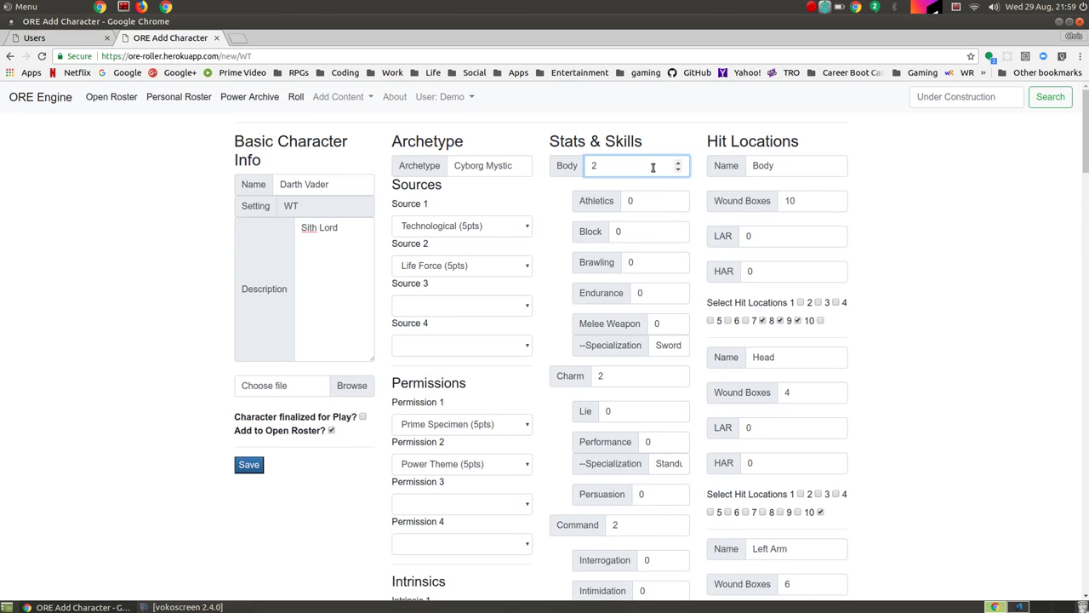
key(BackSpace)
text(5)
key(Tab)
text(3)
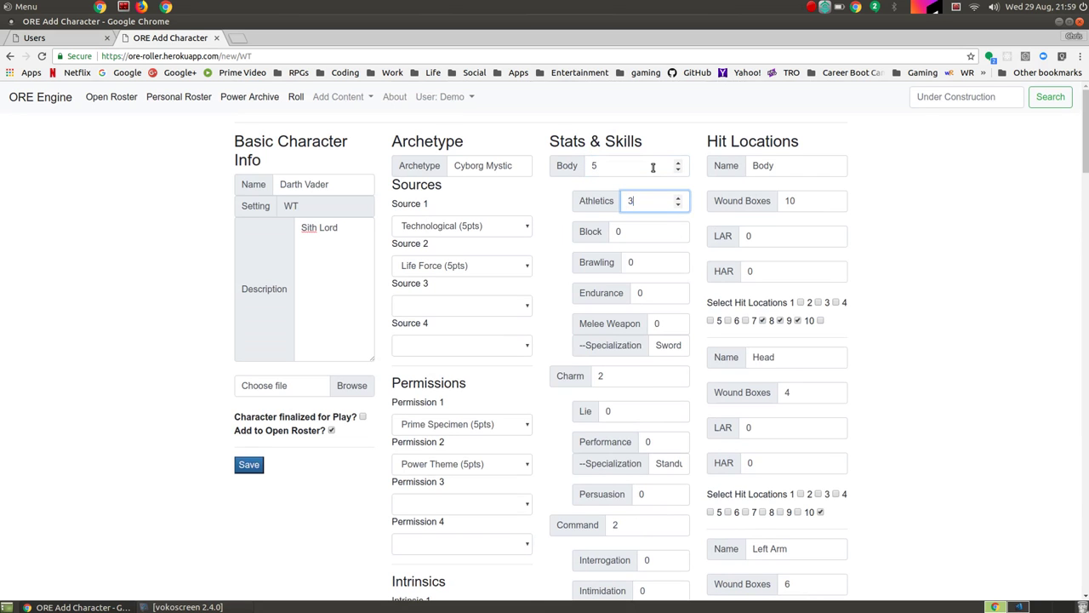
key(Tab)
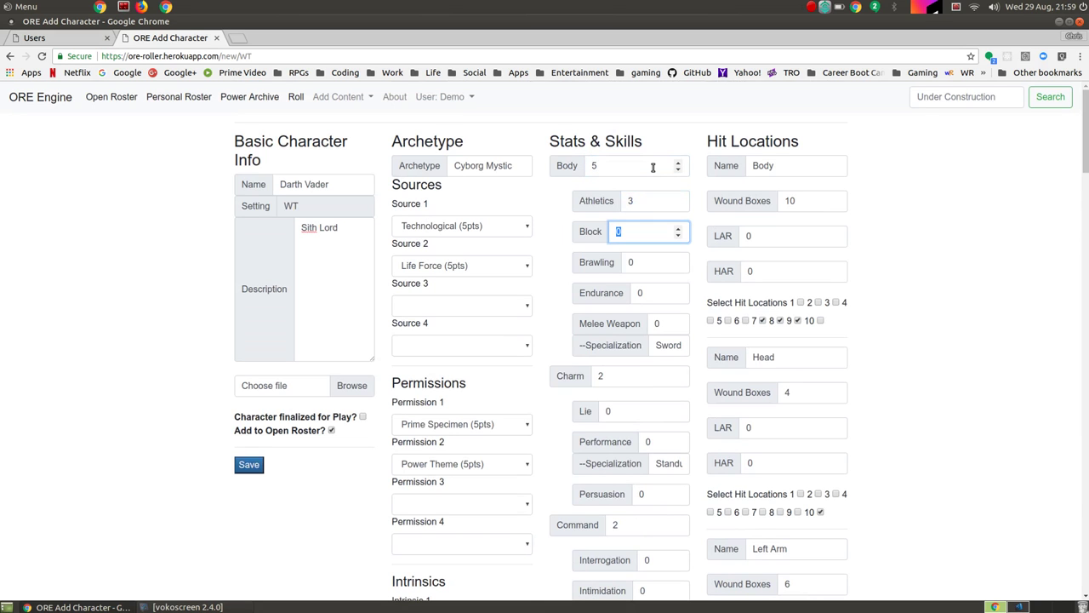
text(4)
key(Tab)
text(3)
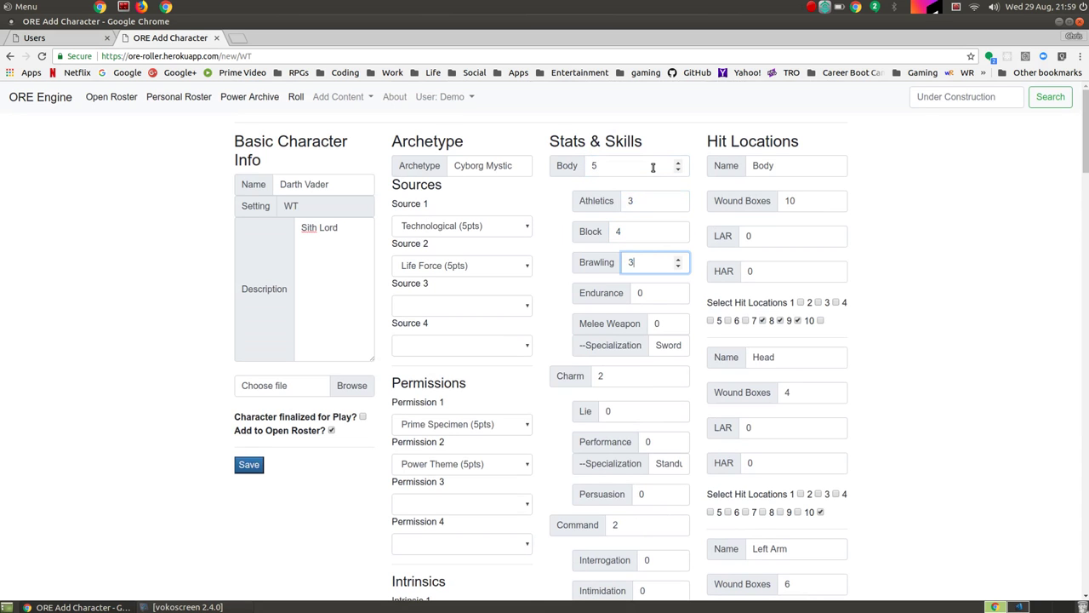
Step: Set Endurance 2 and Melee Weapon 4 specialised in Lightsaber
key(Tab)
text(4)
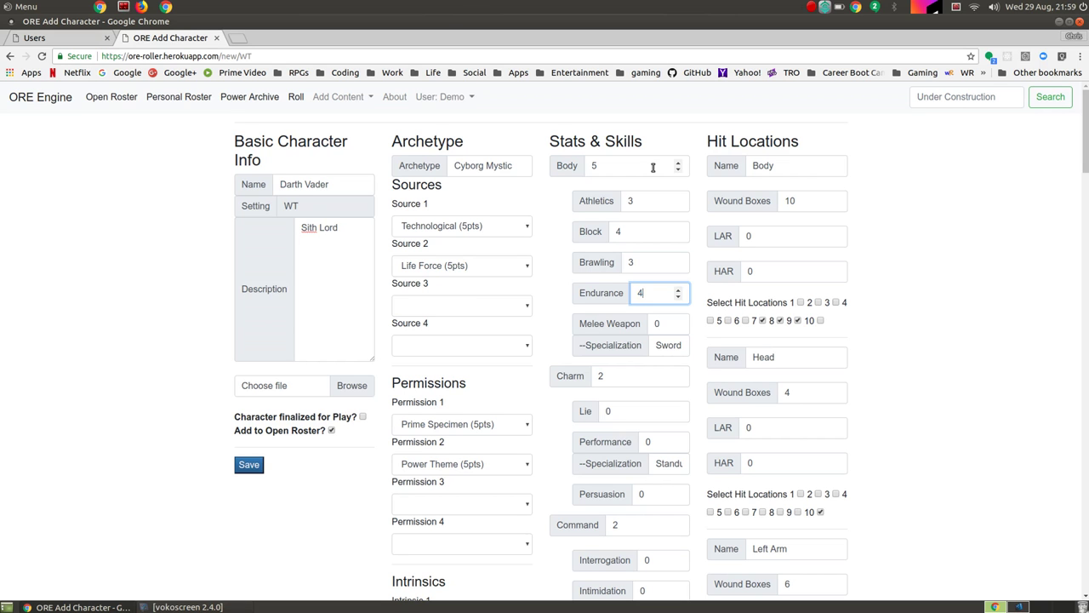
text(2)
key(Tab)
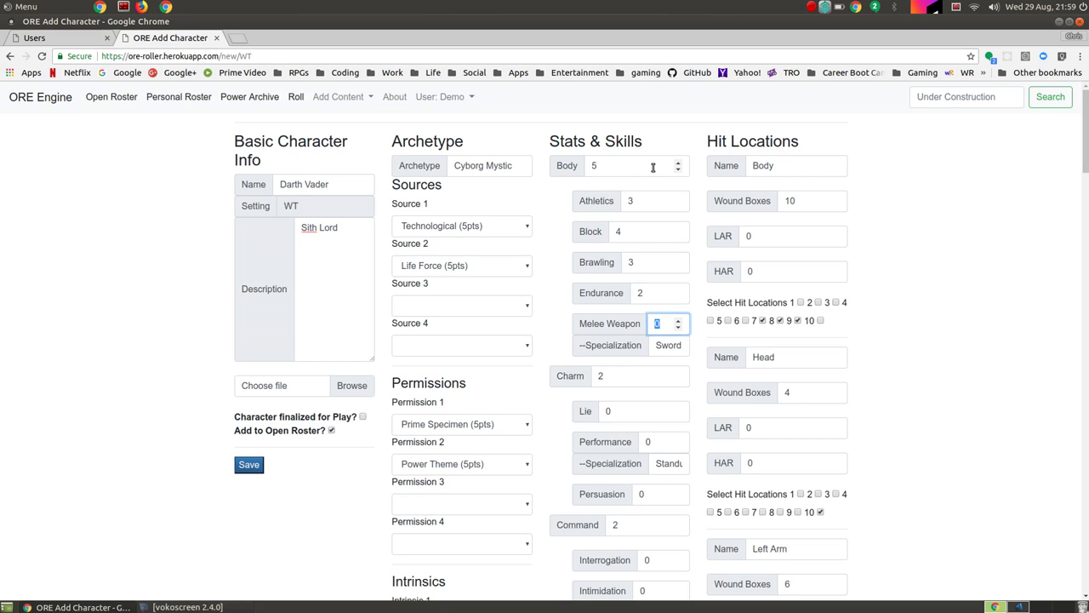
text(4)
key(Tab)
text(Lightsaber)
Step: Set Charm to 1, leaving Lie and Performance blank
key(Tab)
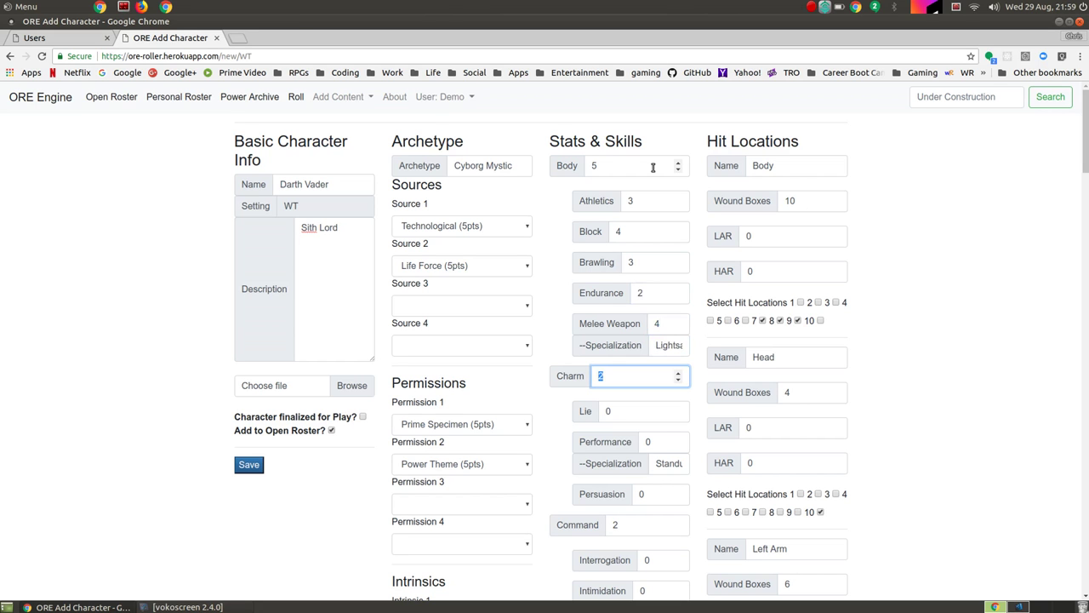
text(1)
key(Tab)
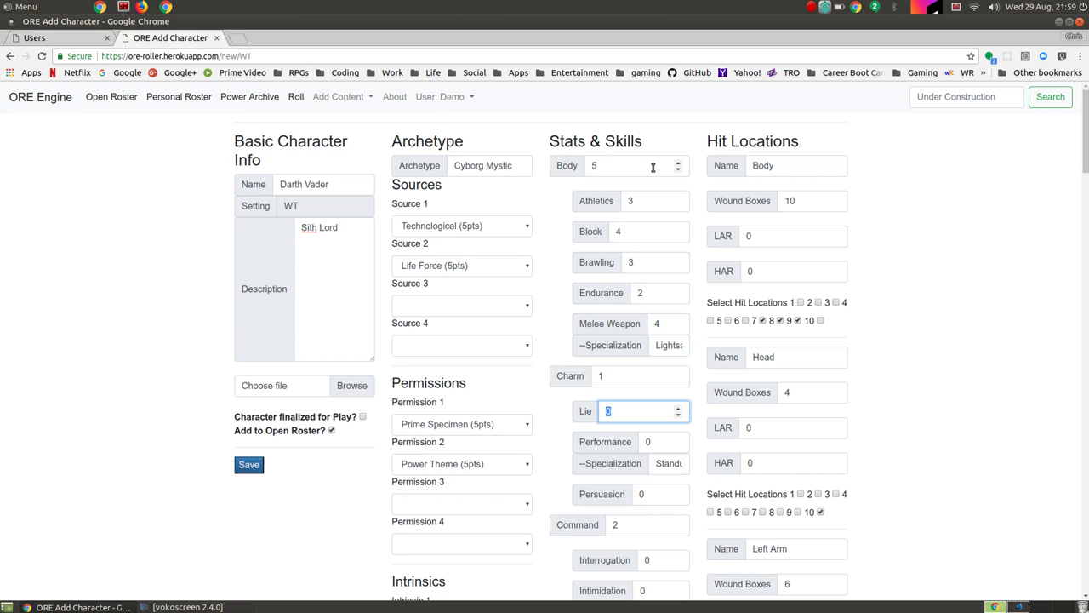
key(Tab)
key(Tab)
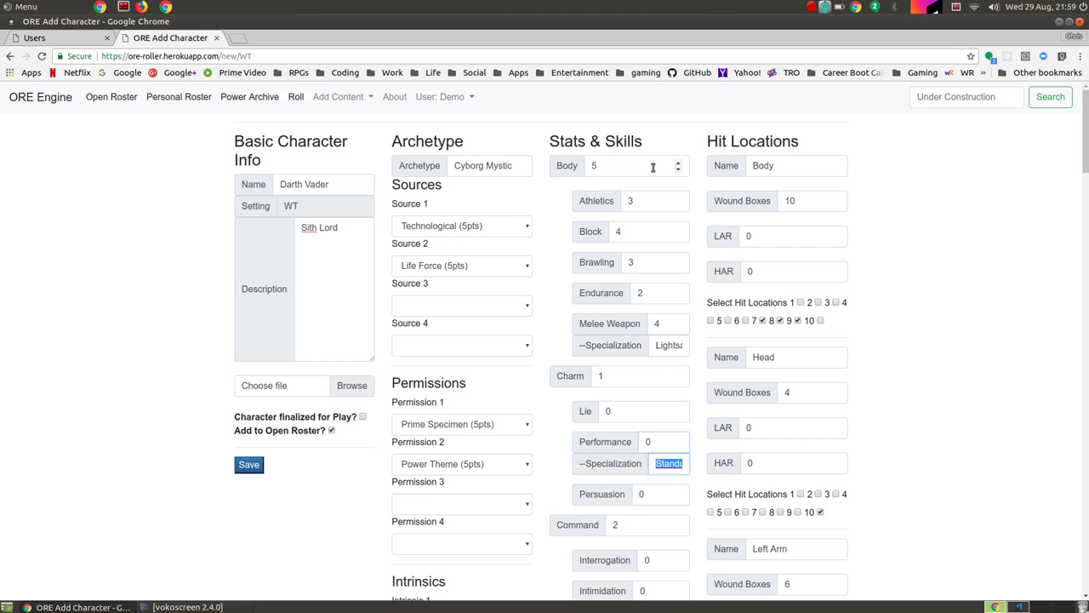
key(Tab)
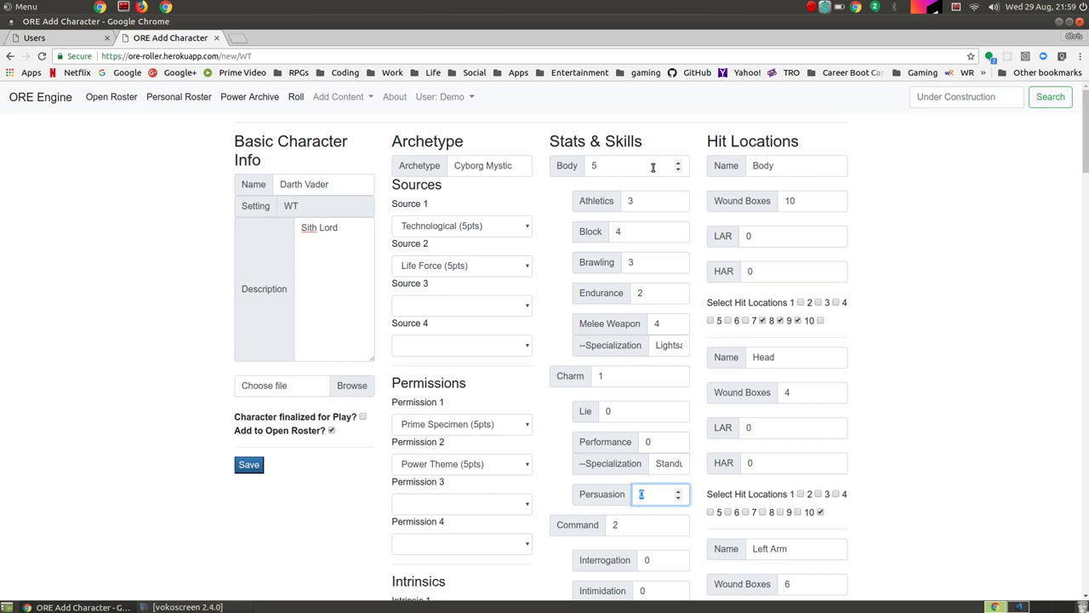
scroll(652, 167, down, 4)
key(Tab)
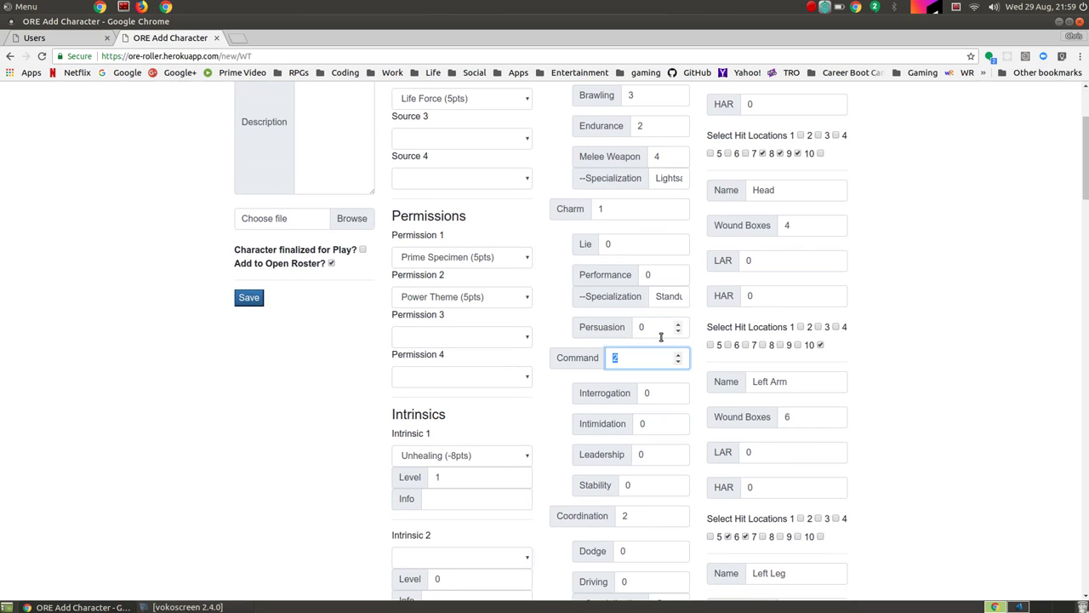
Step: Rate Persuasion, Interrogation, Intimidation, Leadership and Stability all at 4
text(4)
key(Tab)
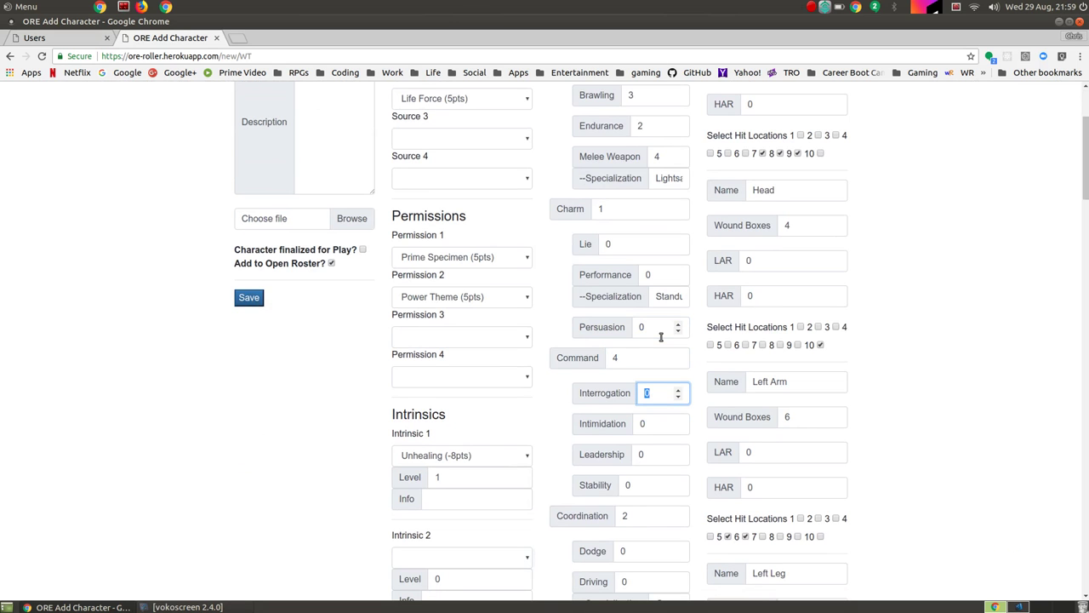
text(4)
key(Tab)
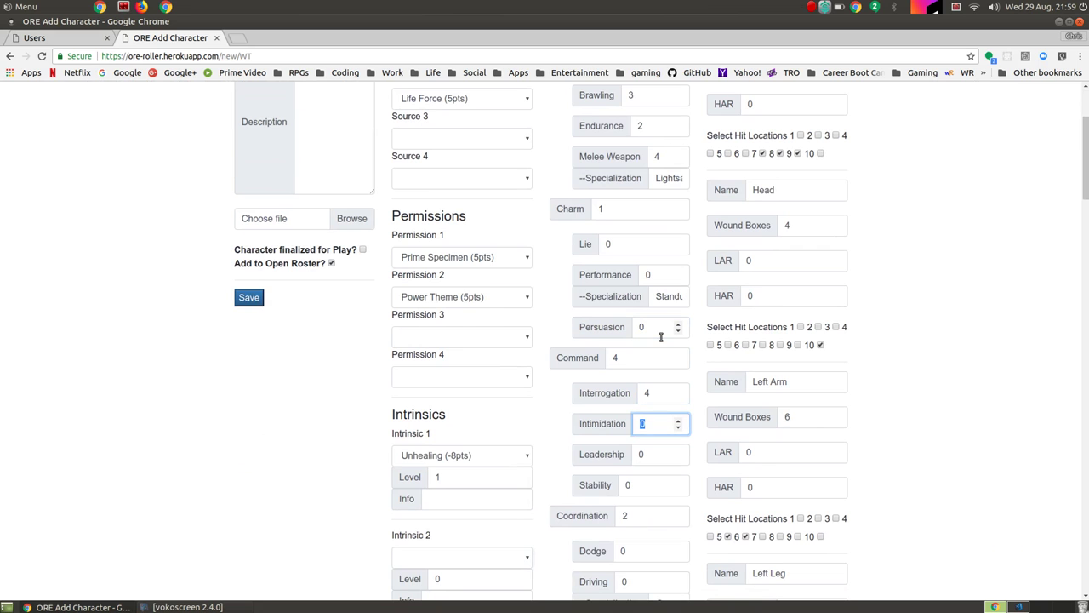
text(4)
key(Tab)
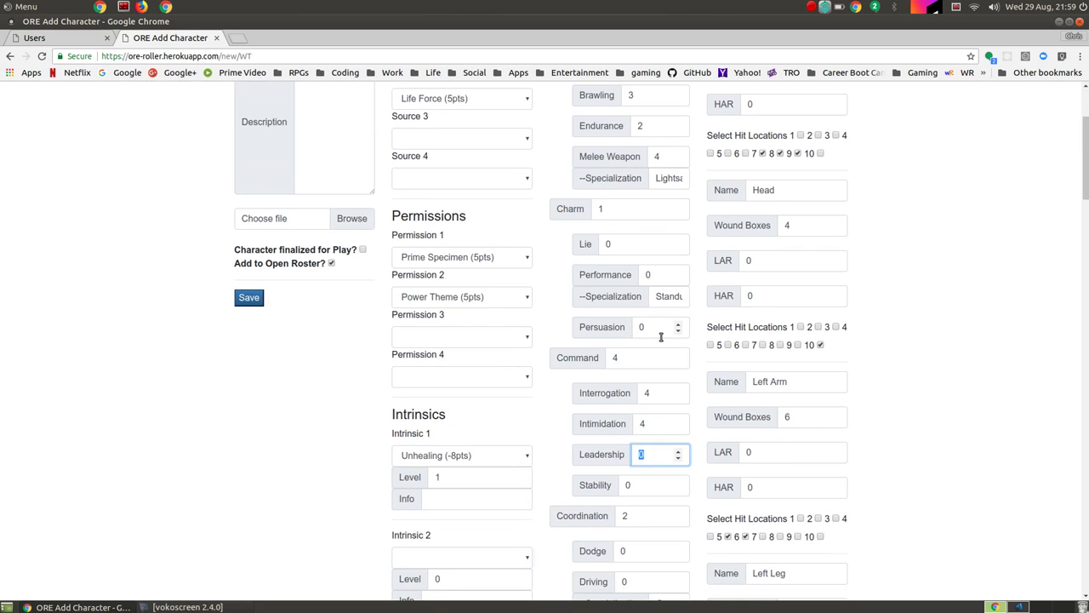
text(3)
key(Tab)
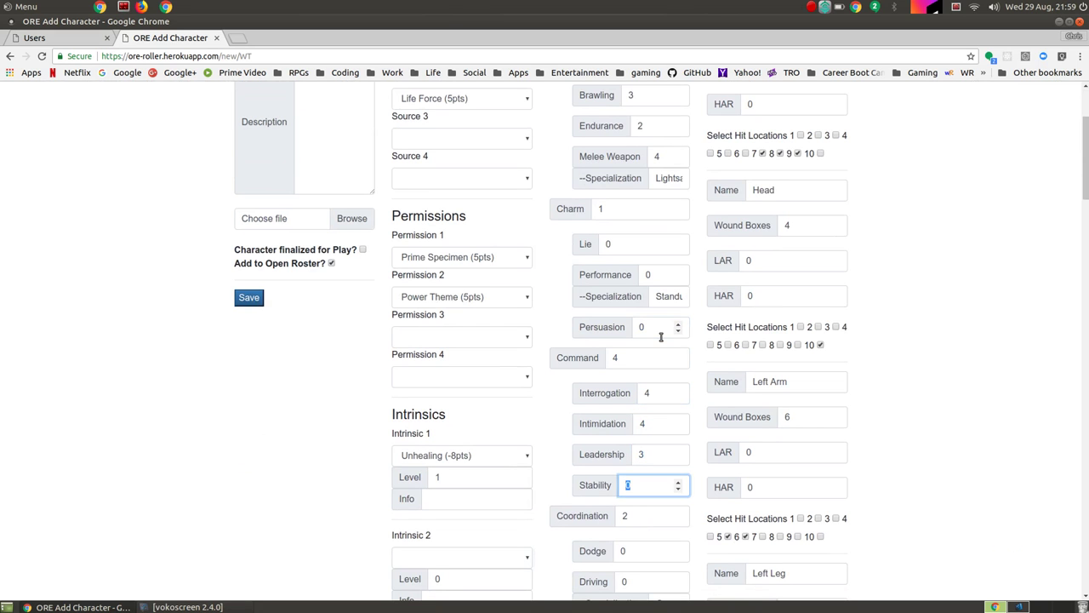
key(shift+Tab)
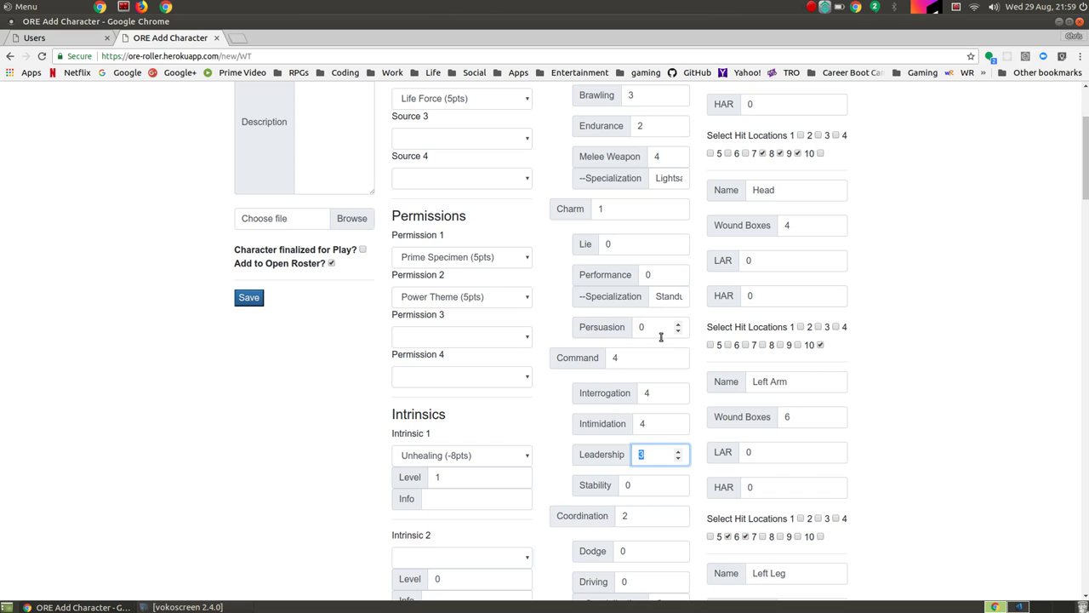
text(4)
key(Tab)
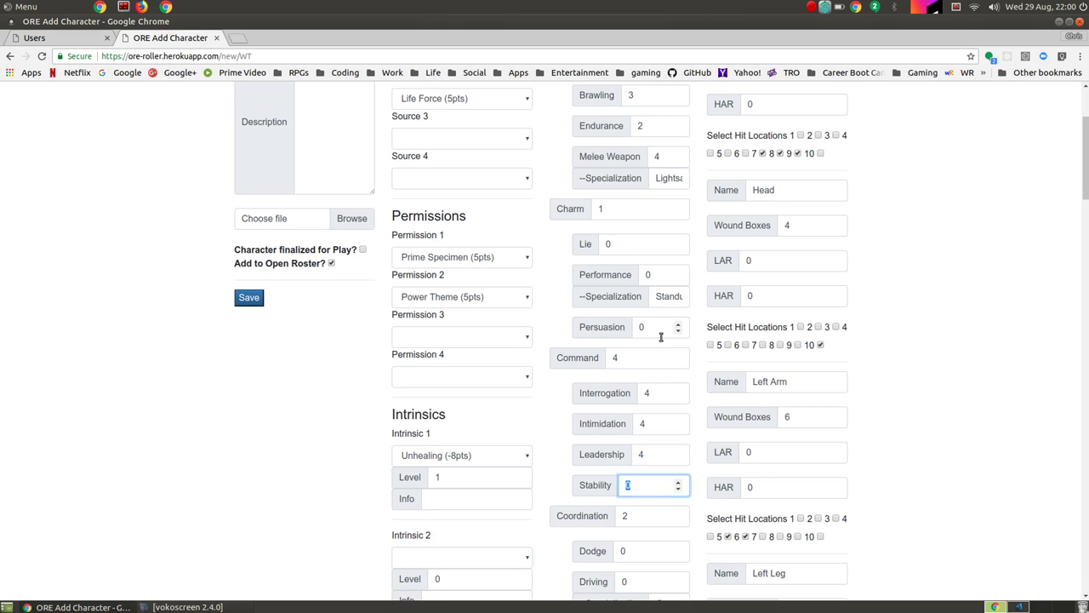
text(4)
Step: Set Coordination 3, Driving 2, and Ranged Weapon 2 specialised in Blaster
scroll(712, 374, down, 5)
key(Tab)
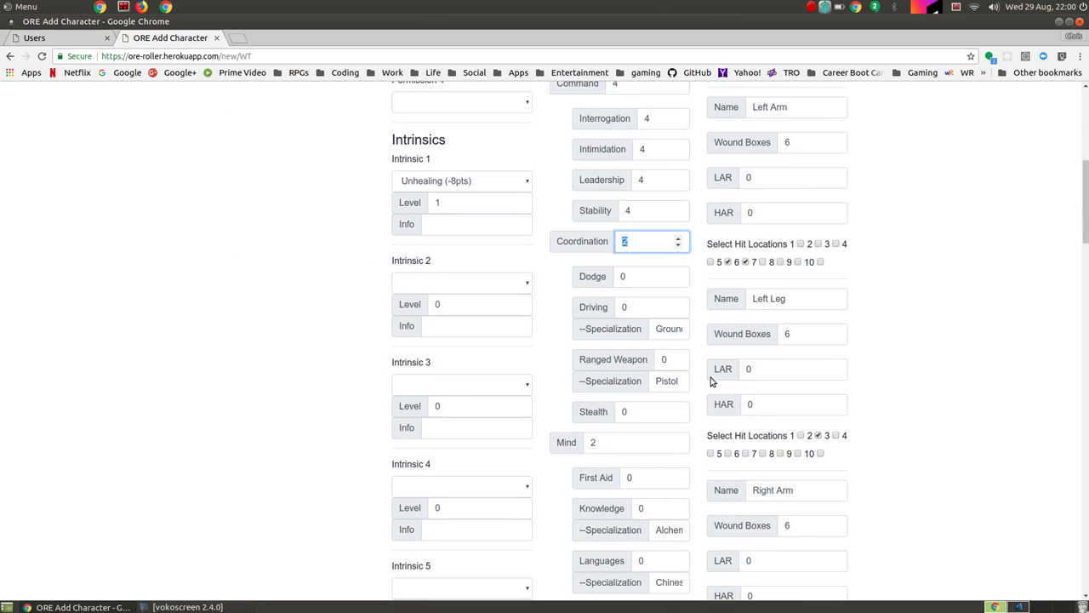
text(3)
key(Tab)
key(Tab)
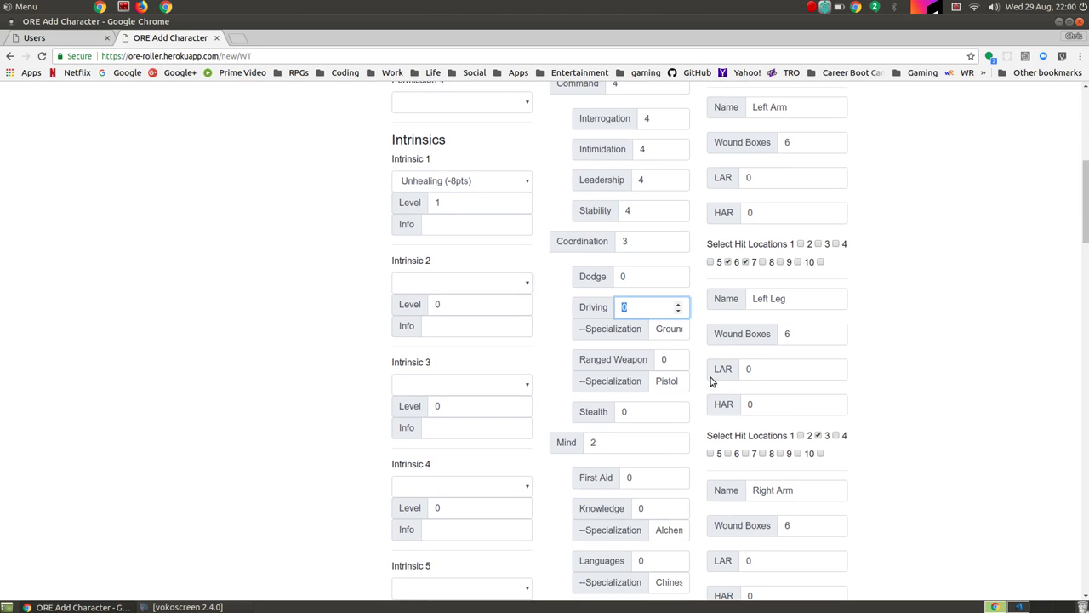
key(Tab)
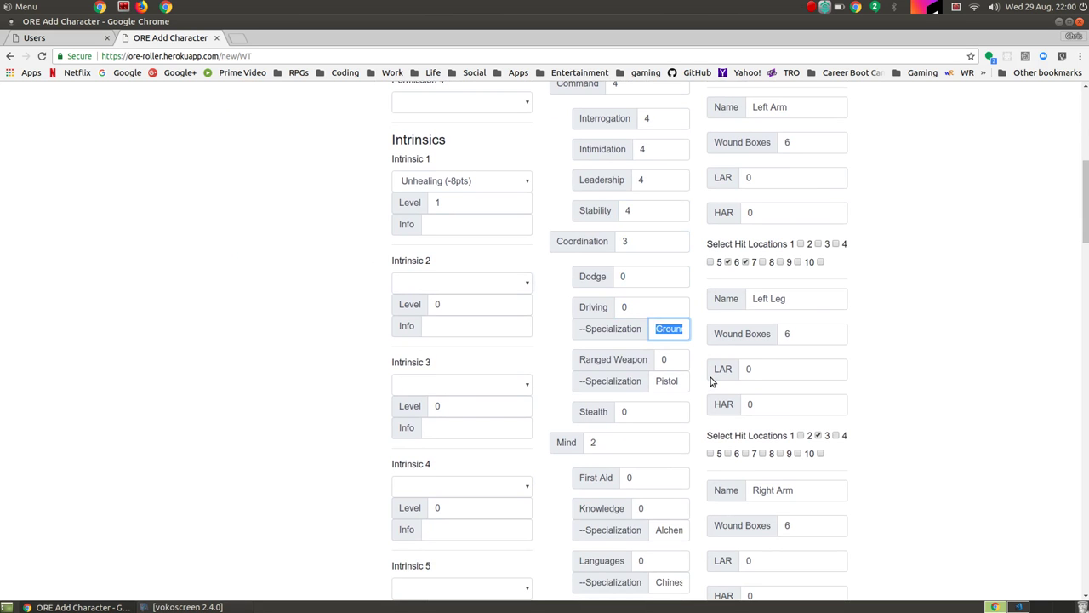
key(shift+Tab)
text(2)
key(Tab)
key(Tab)
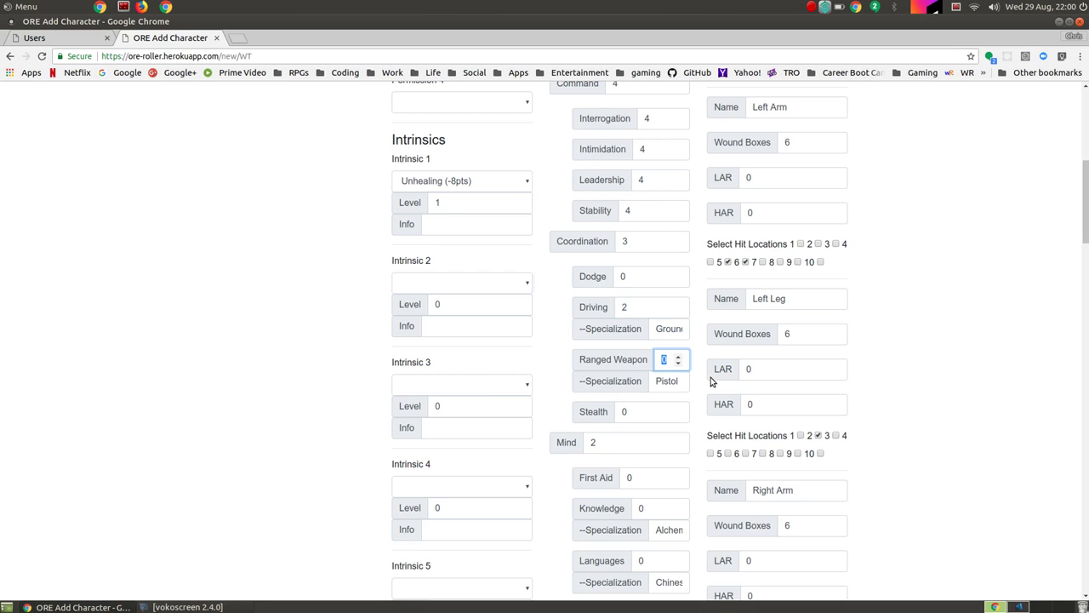
text(2)
key(Tab)
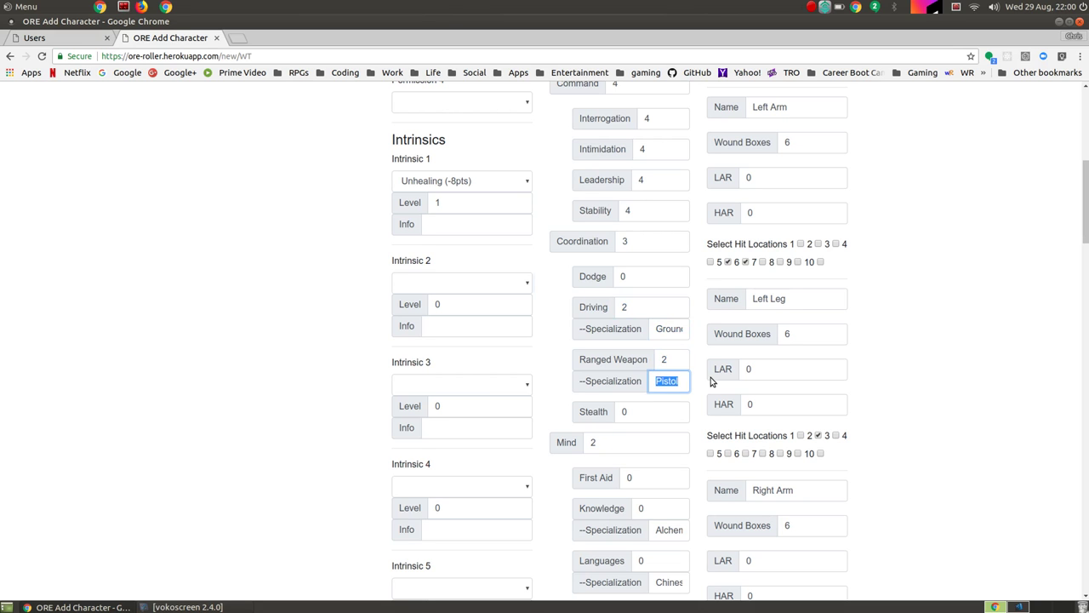
text(Bl)
key(BackSpace)
text(laster)
key(Tab)
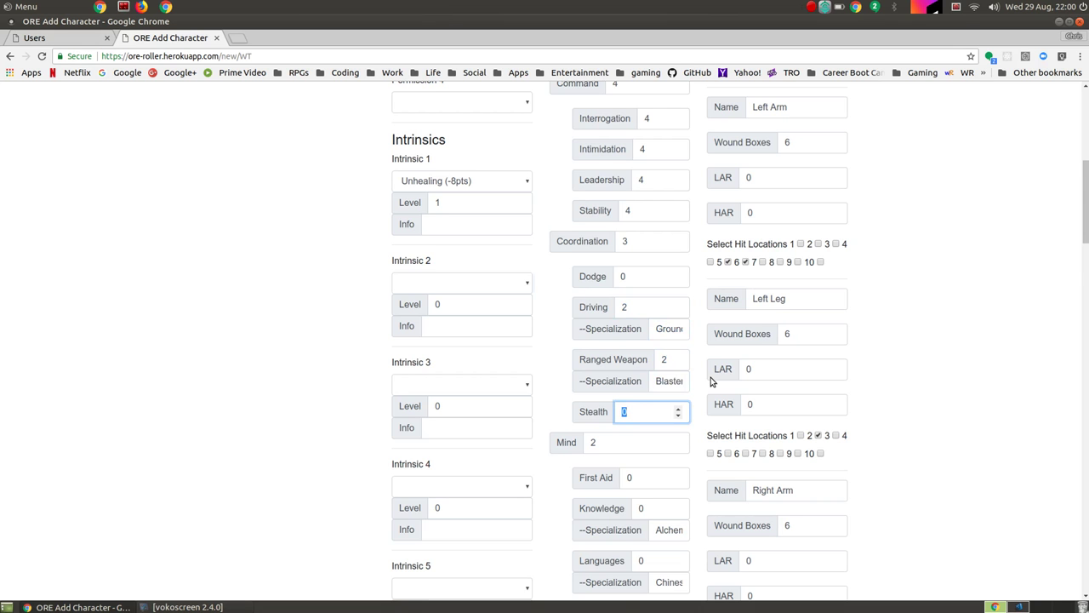
Step: Give the Knowledge skill the Force specialization, skipping the other Mind skills
scroll(711, 382, down, 4)
key(Tab)
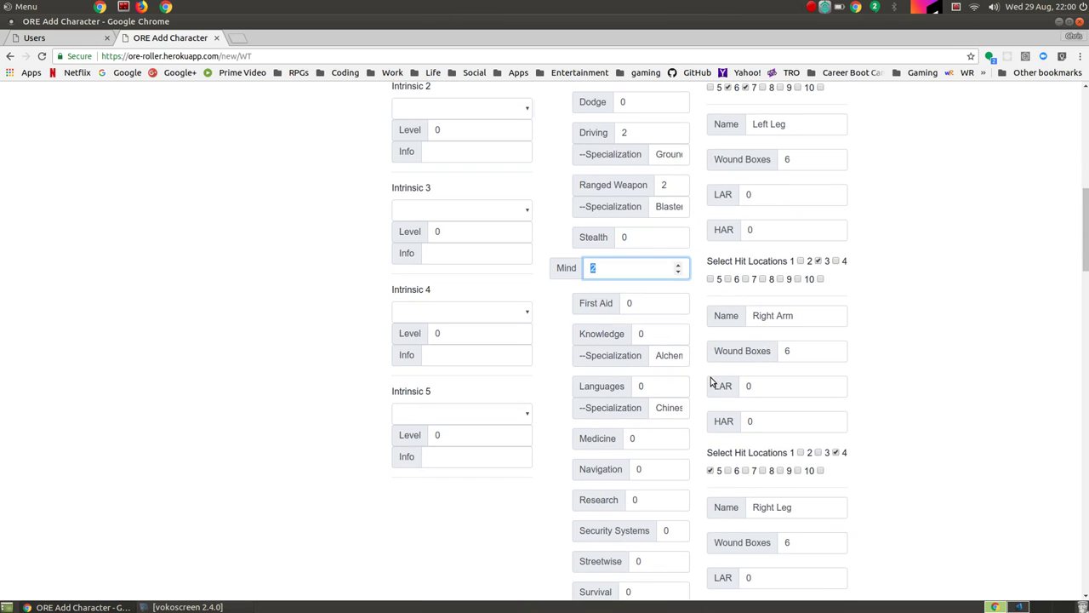
key(Tab)
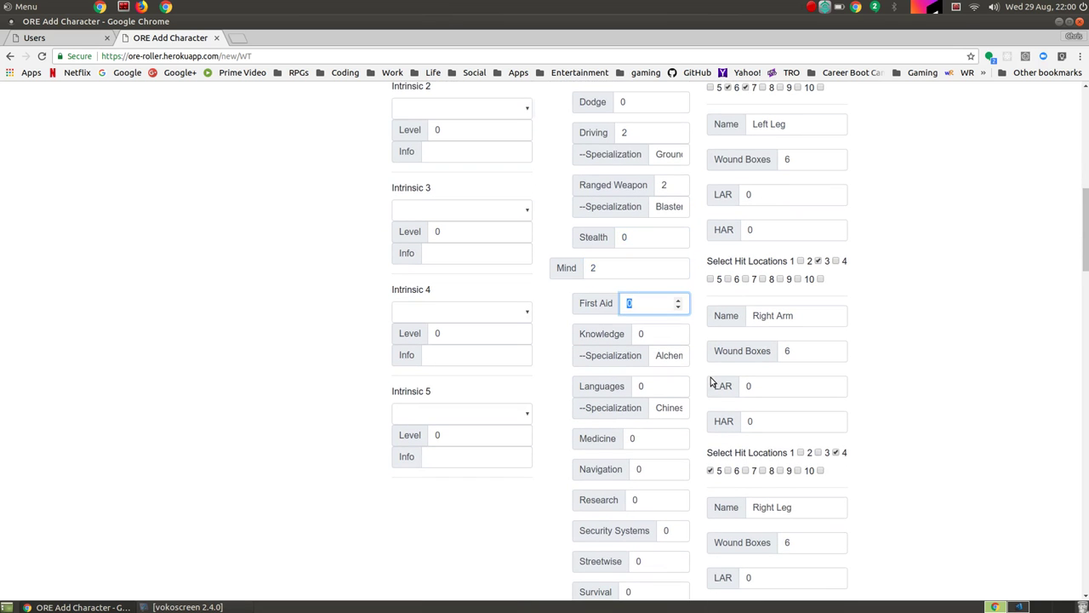
key(Tab)
key(Tab)
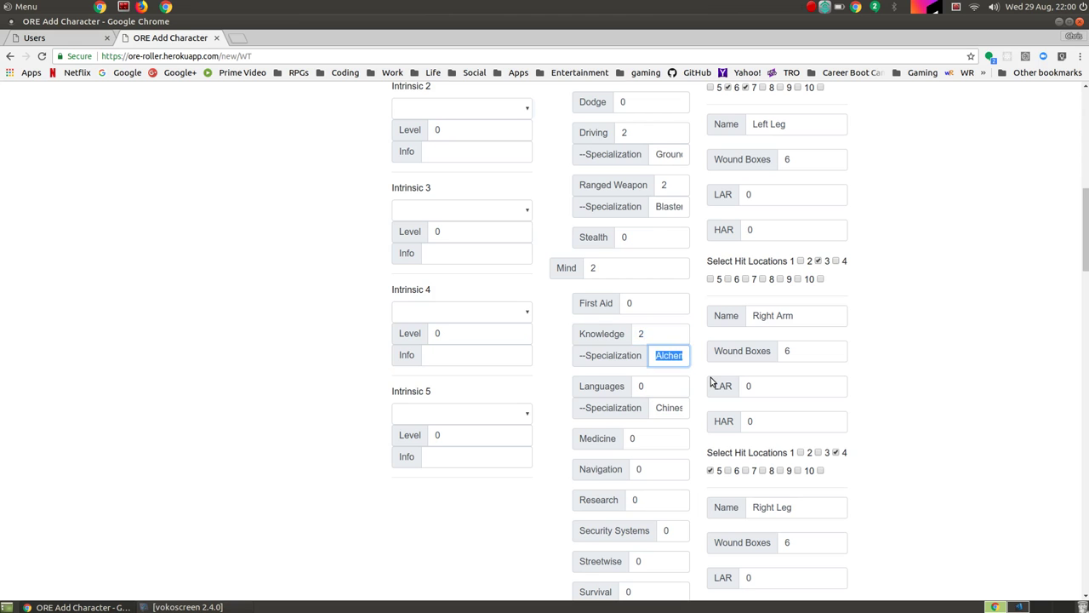
text(Force)
key(Tab)
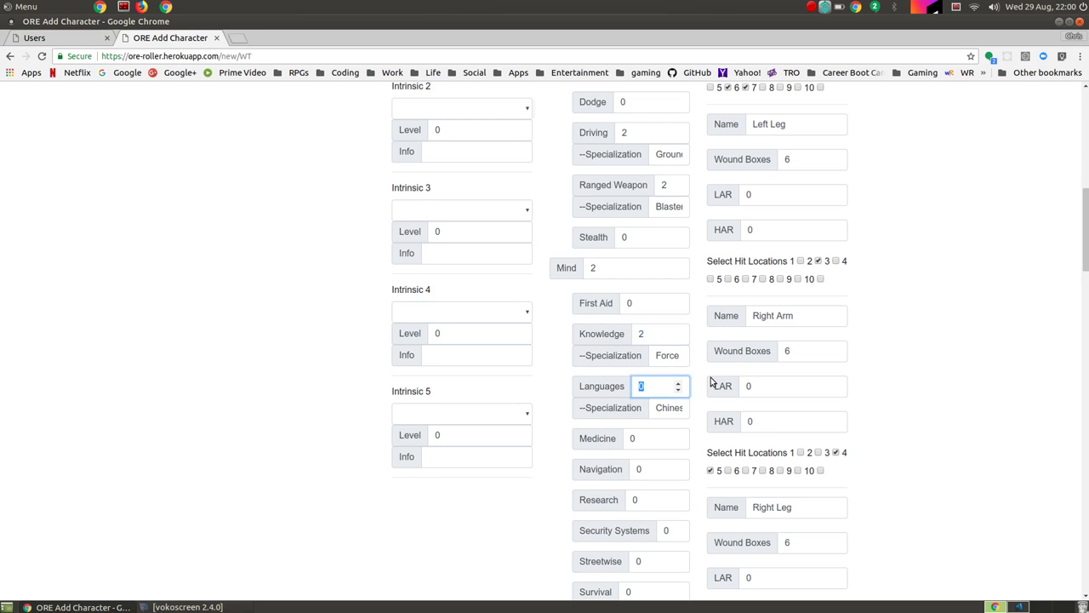
key(Tab)
key(Tab)
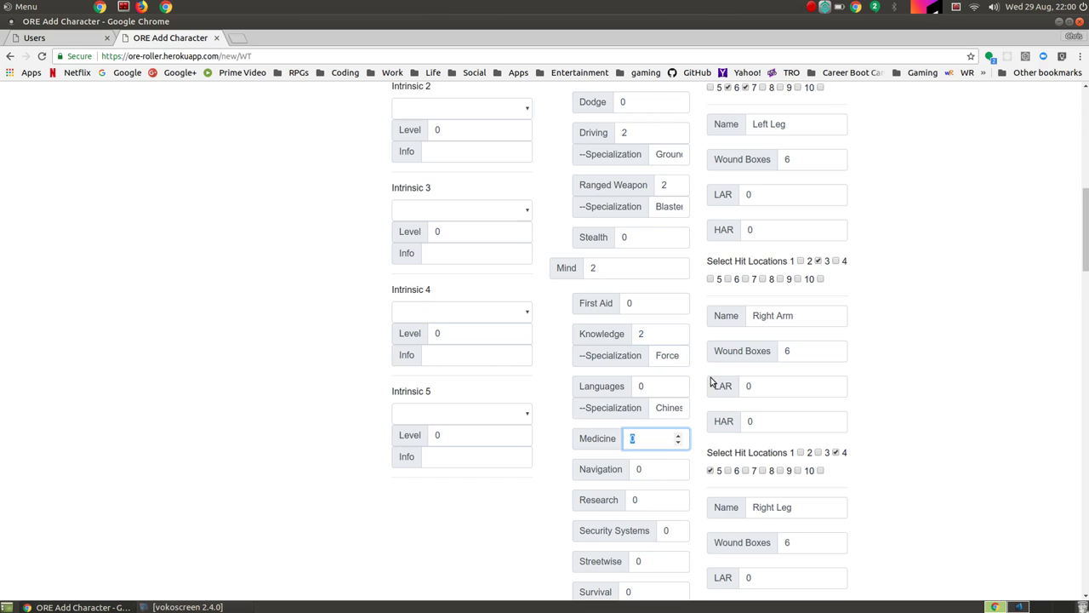
scroll(709, 402, down, 4)
key(Tab)
key(Tab)
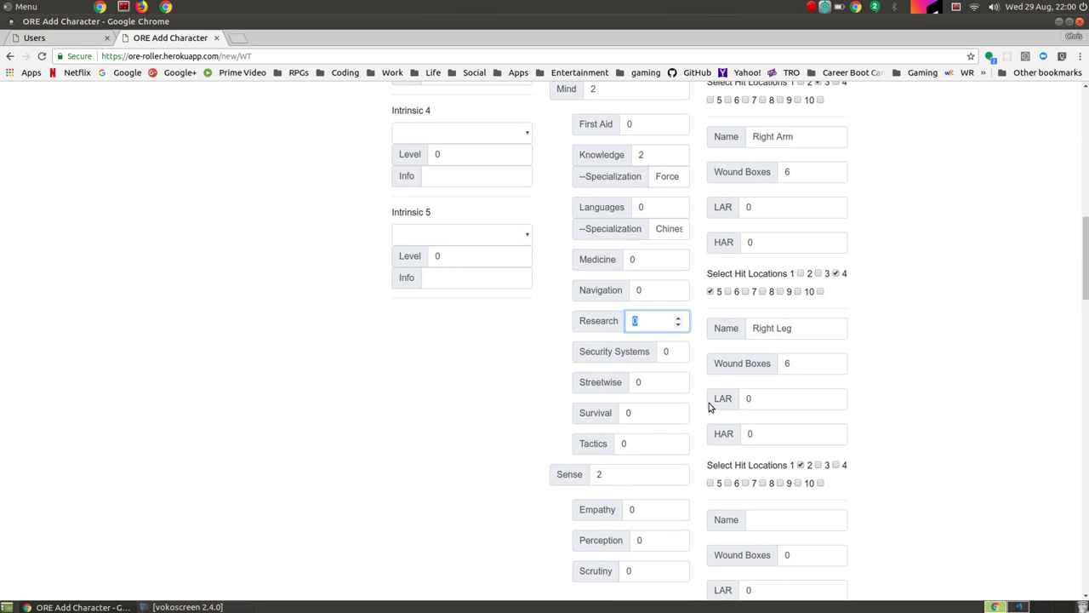
key(Tab)
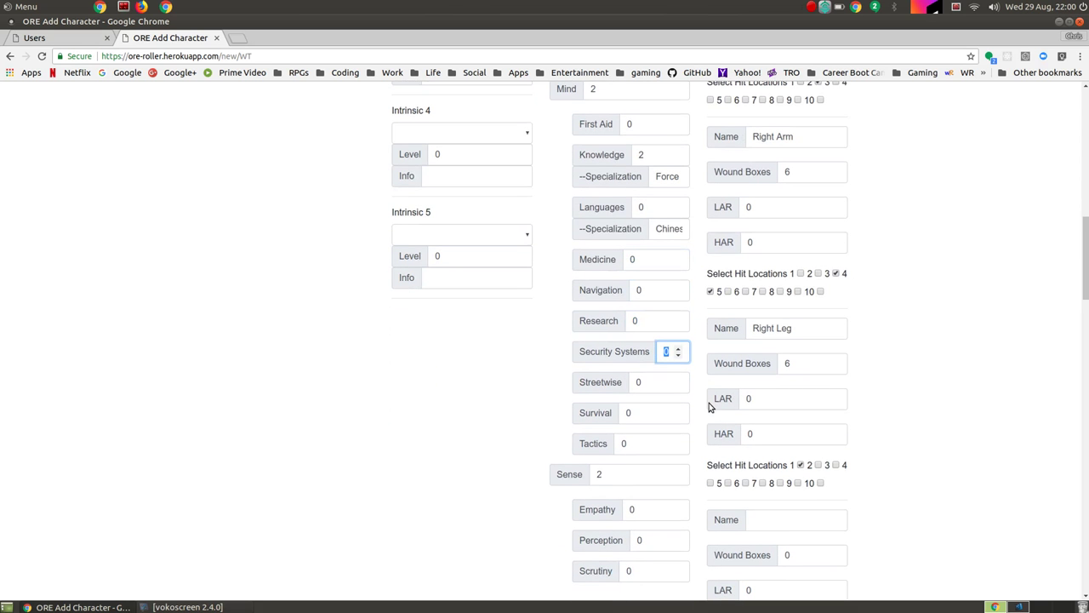
key(Tab)
key(Tab)
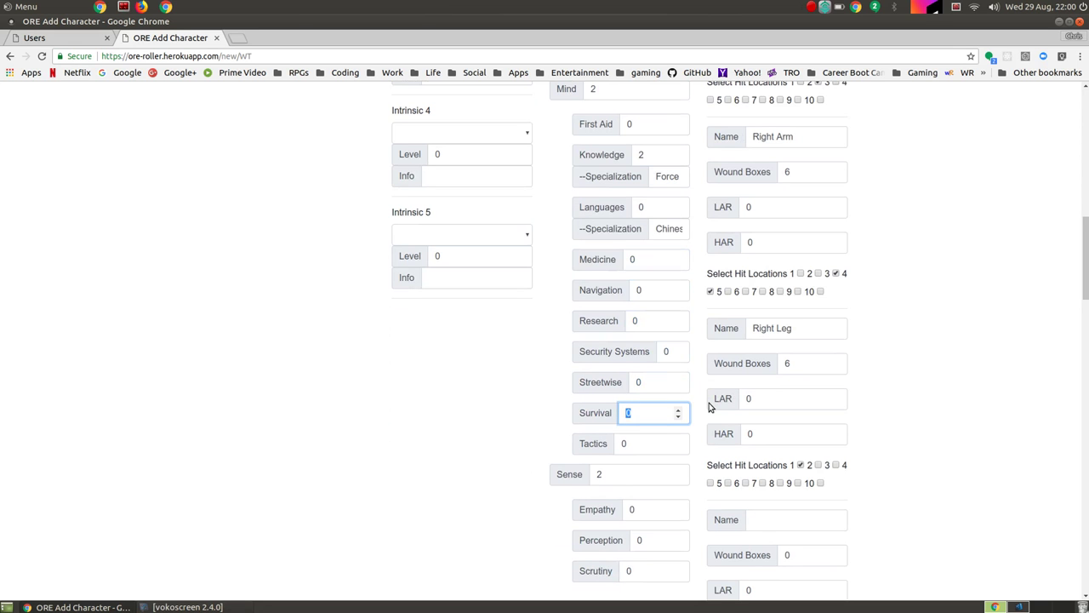
Step: Set Survival and Tactics to 3, Sense 3, and Perception and Scrutiny 2
text(3)
key(Tab)
text(3)
key(Tab)
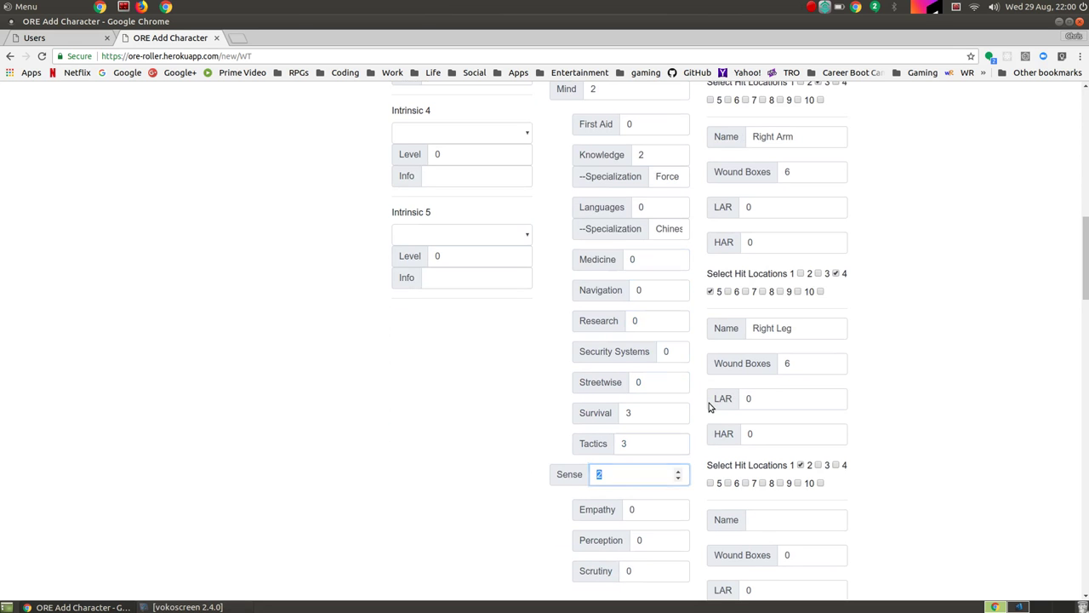
scroll(709, 403, down, 3)
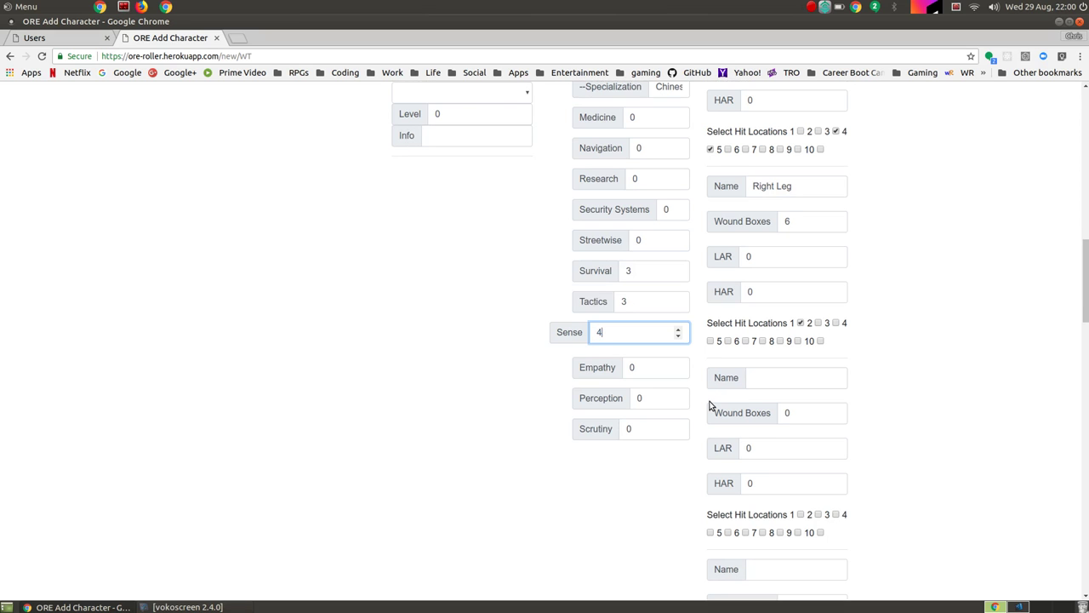
key(Tab)
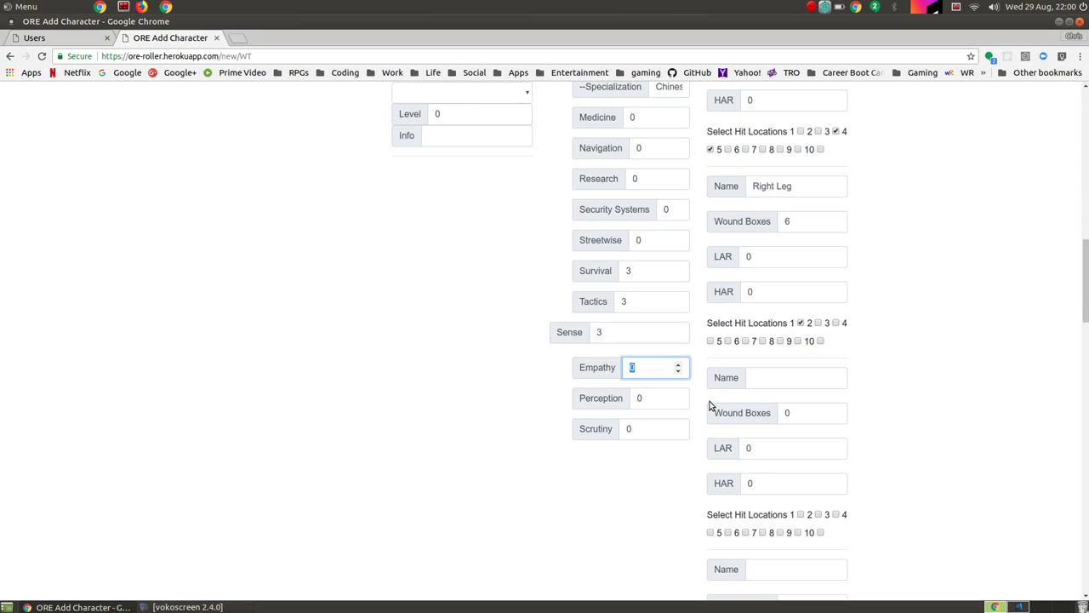
key(Tab)
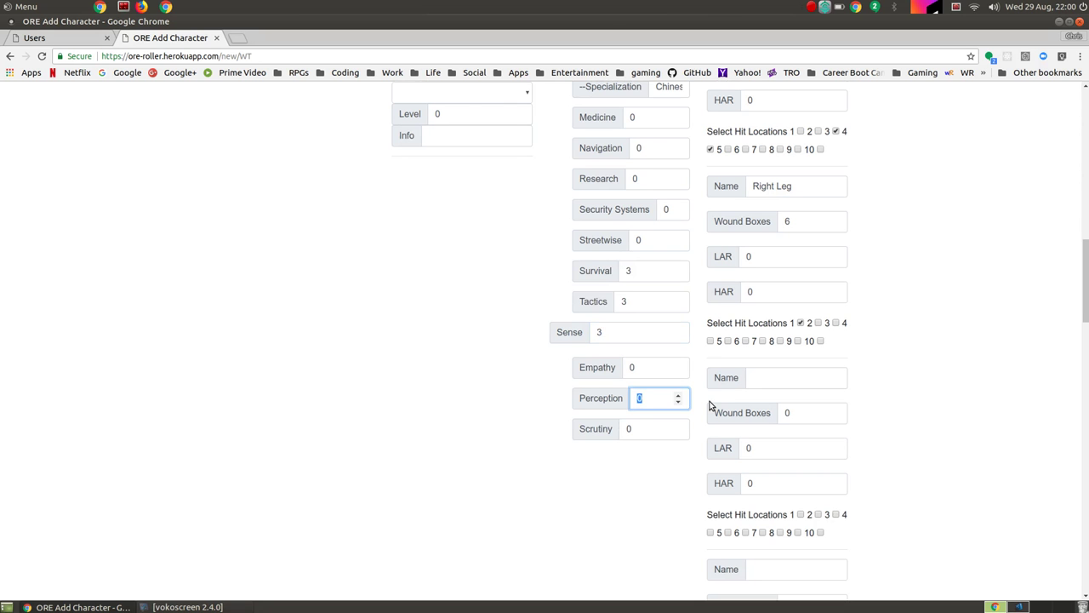
text(2)
key(Tab)
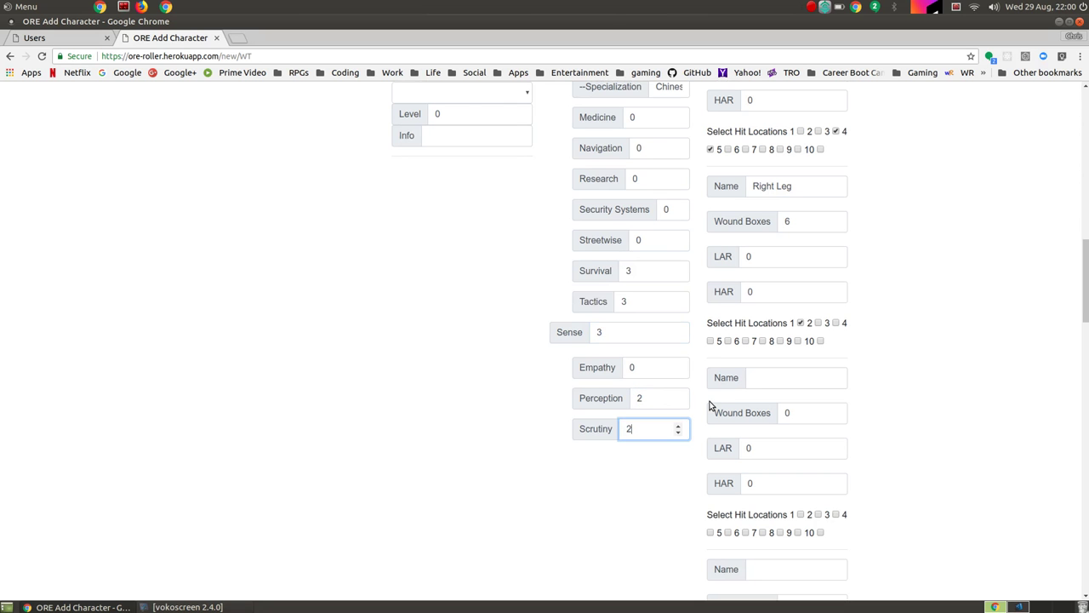
Step: Check the Body Wound Boxes value, then save Darth Vader and review the 193pts sheet
scroll(449, 387, up, 8)
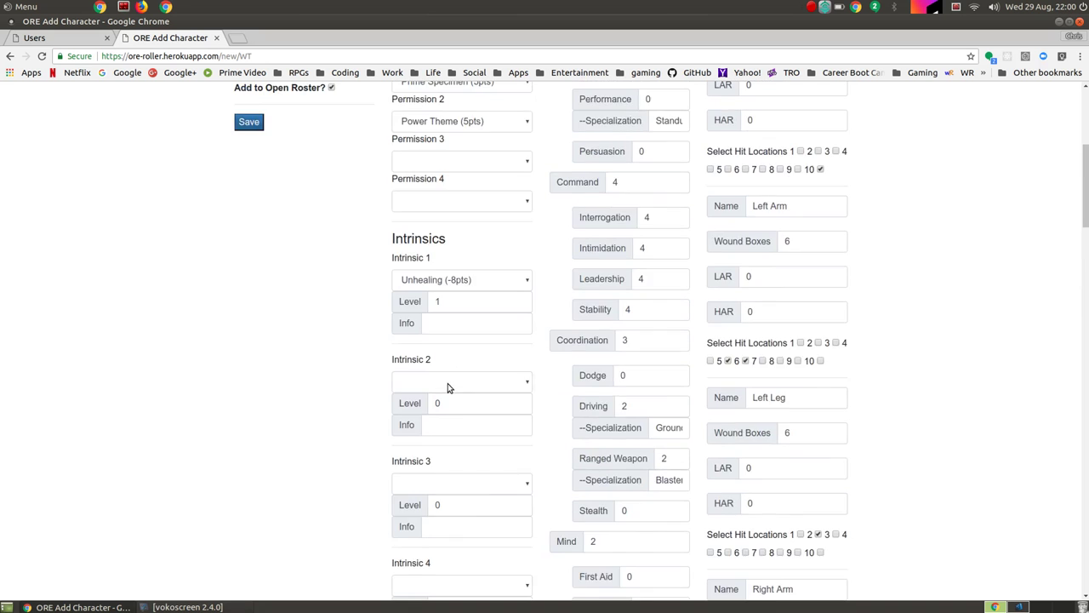
scroll(448, 387, up, 4)
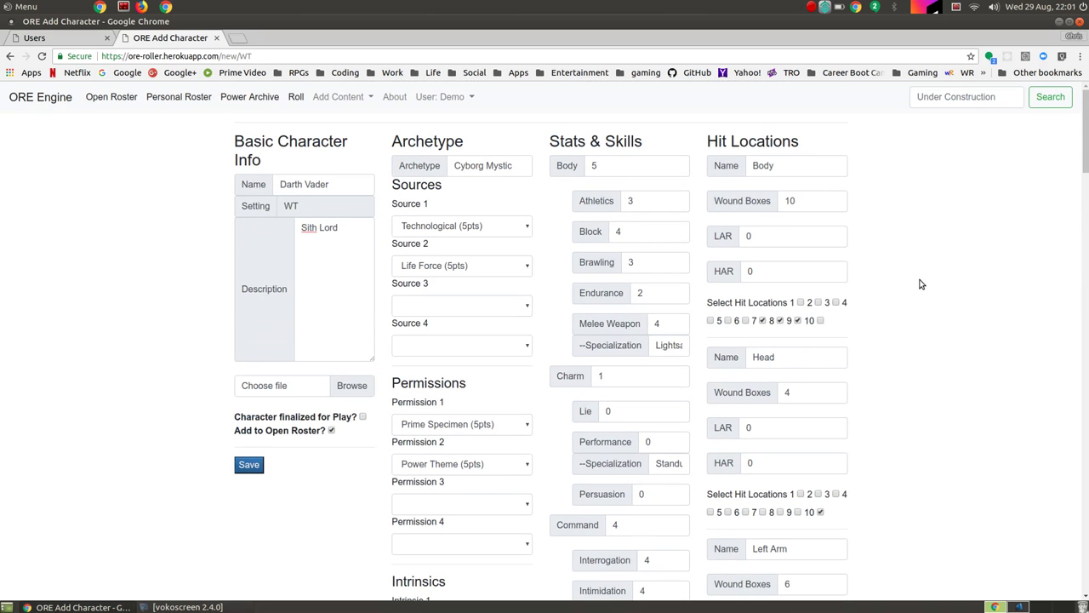
click(807, 201)
scroll(914, 248, down, 3)
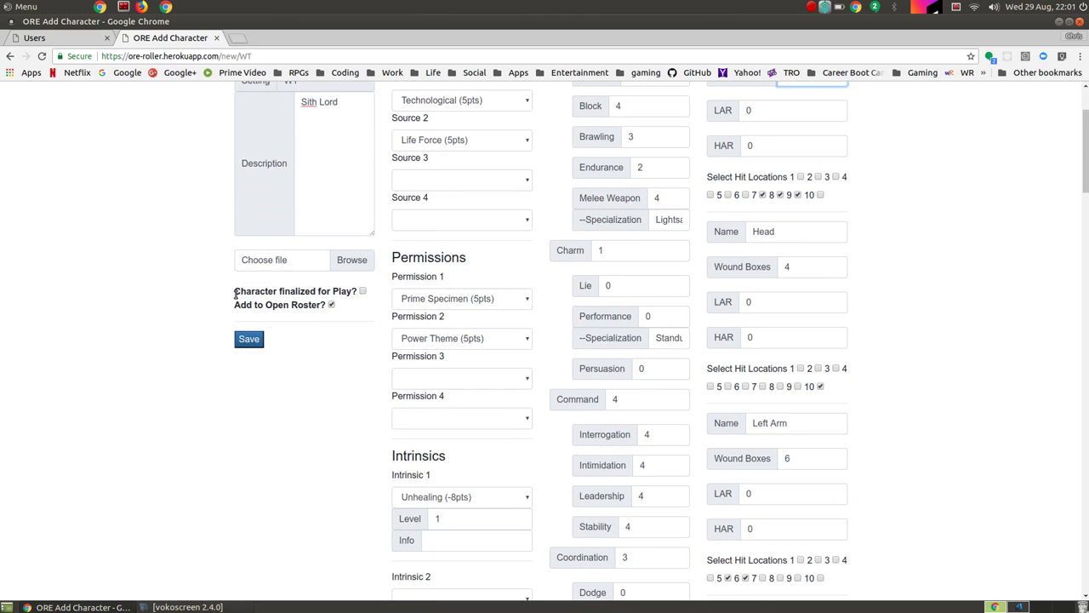
click(241, 342)
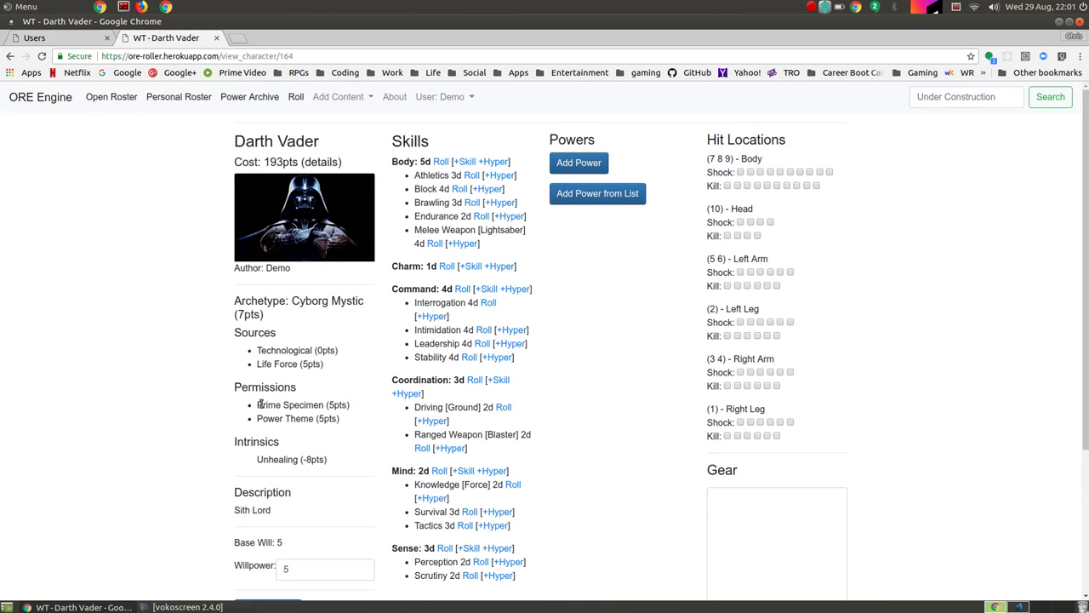
scroll(261, 404, down, 3)
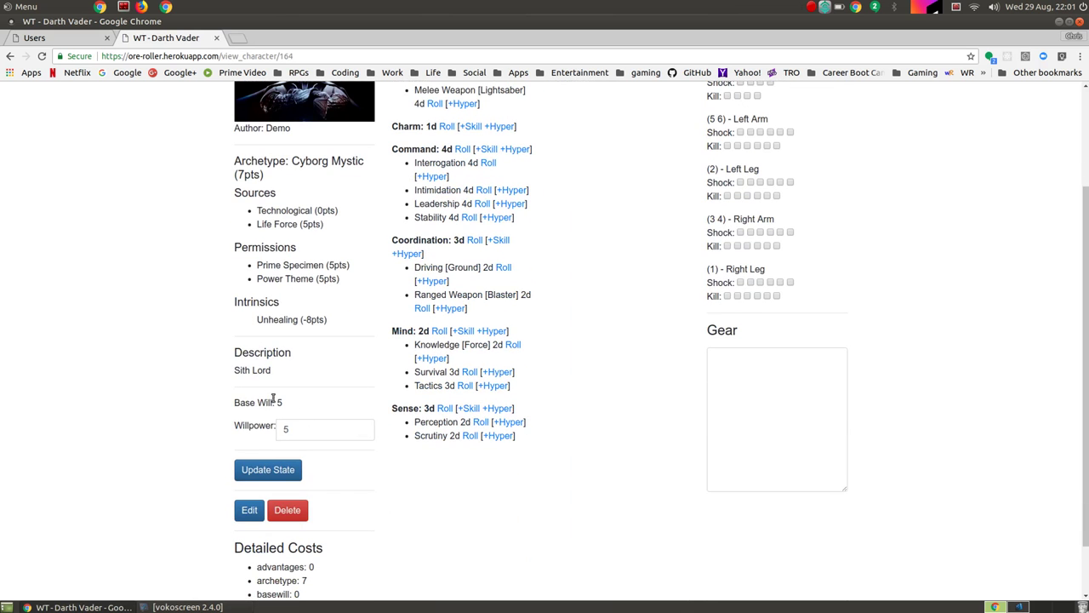
scroll(399, 285, up, 3)
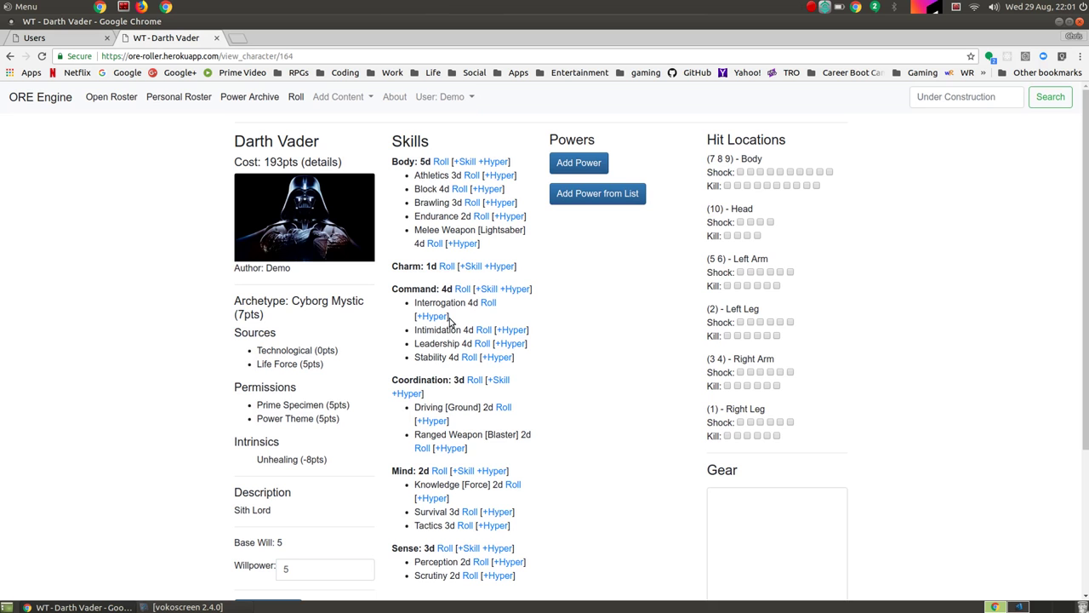
scroll(498, 418, down, 3)
scroll(498, 418, up, 3)
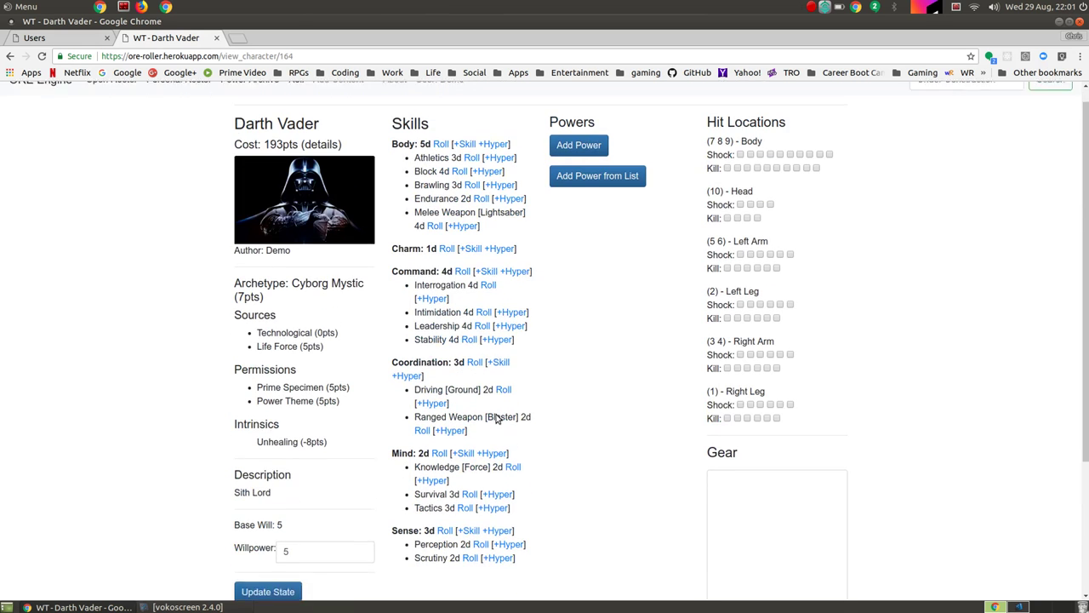
scroll(498, 417, up, 1)
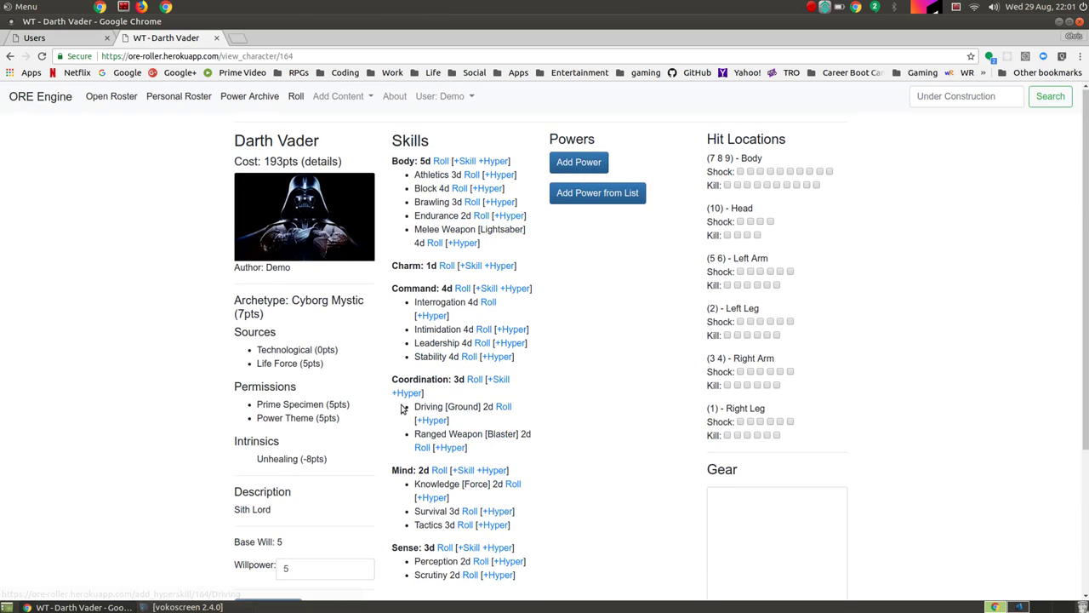
Step: Add a Coordination skill Pilot at 4 dice specialised in Starfighter and save it
click(498, 379)
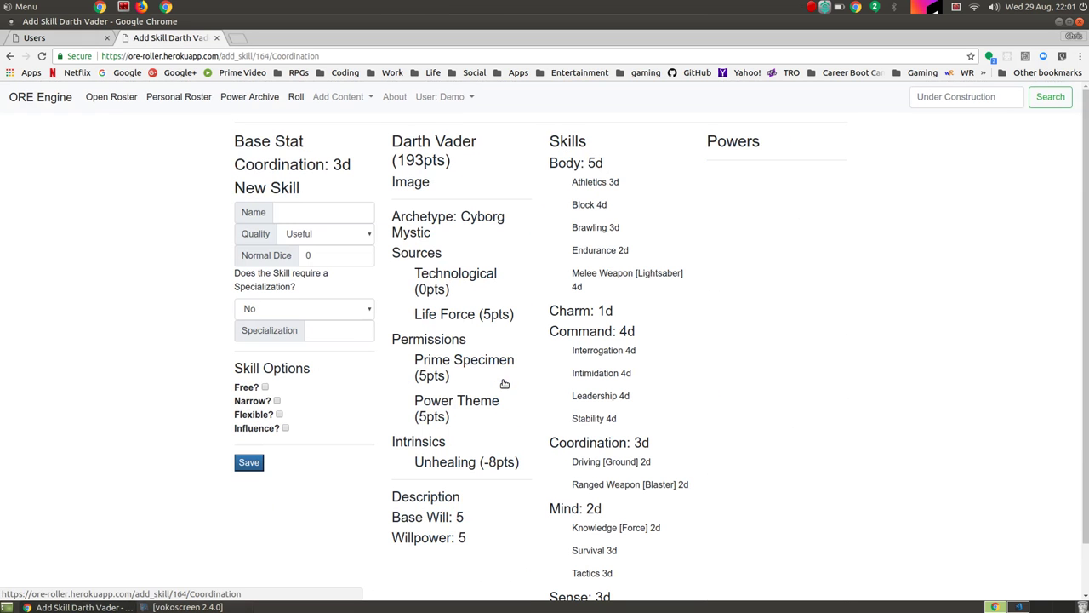
click(317, 211)
text(Pilot)
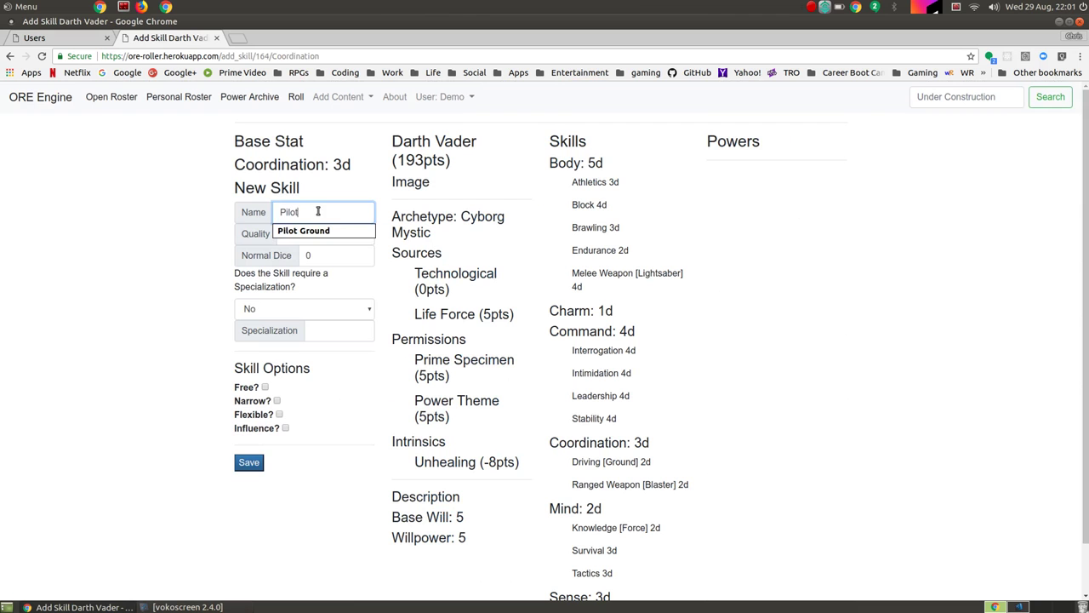
key(Tab)
key(Tab)
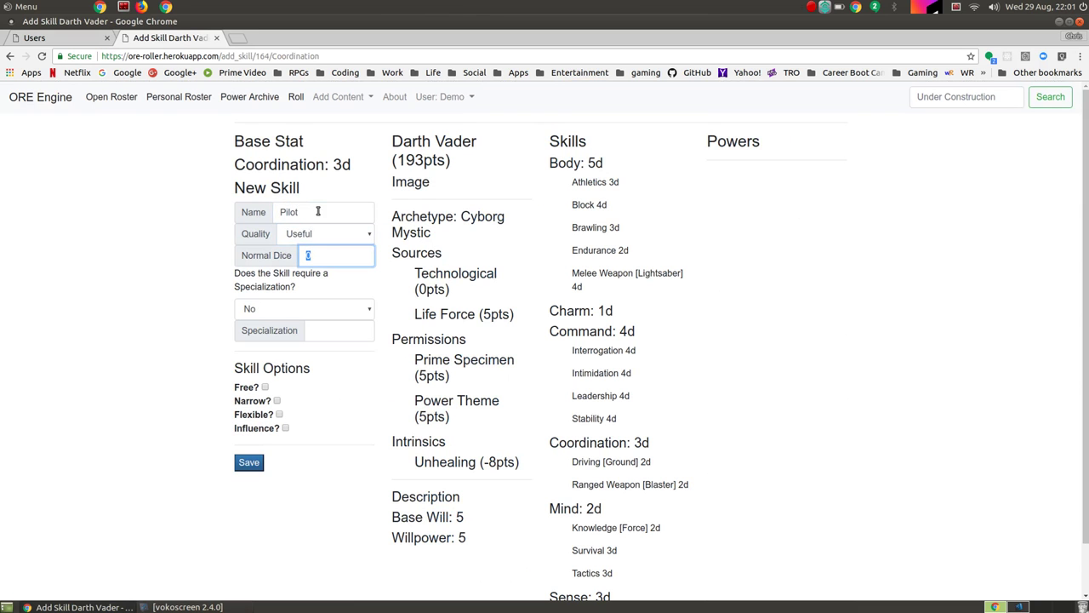
text(4)
key(Tab)
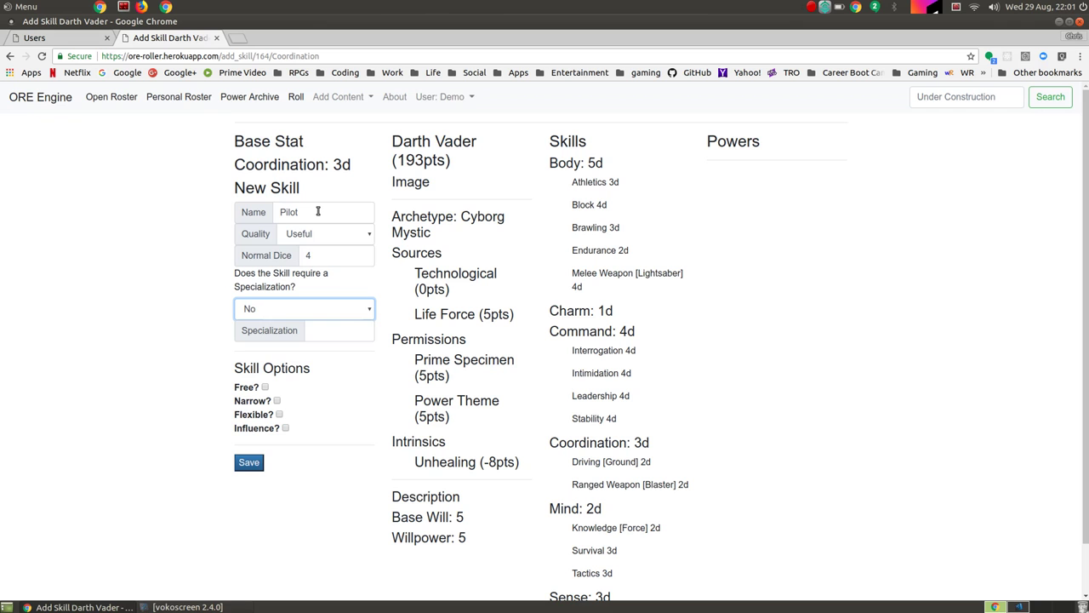
key(Tab)
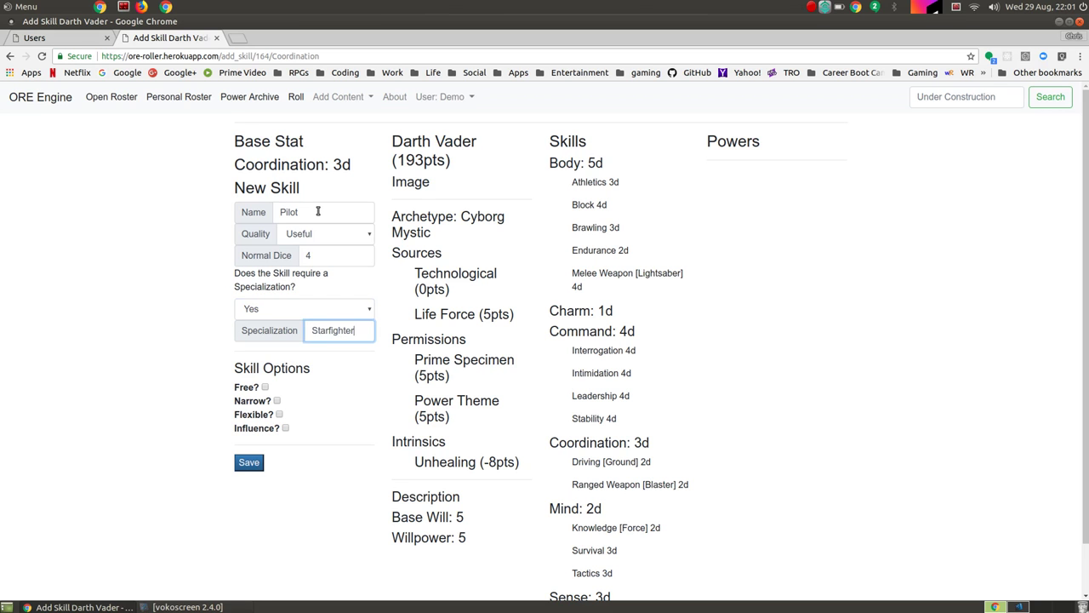
text(Starfighter)
click(177, 345)
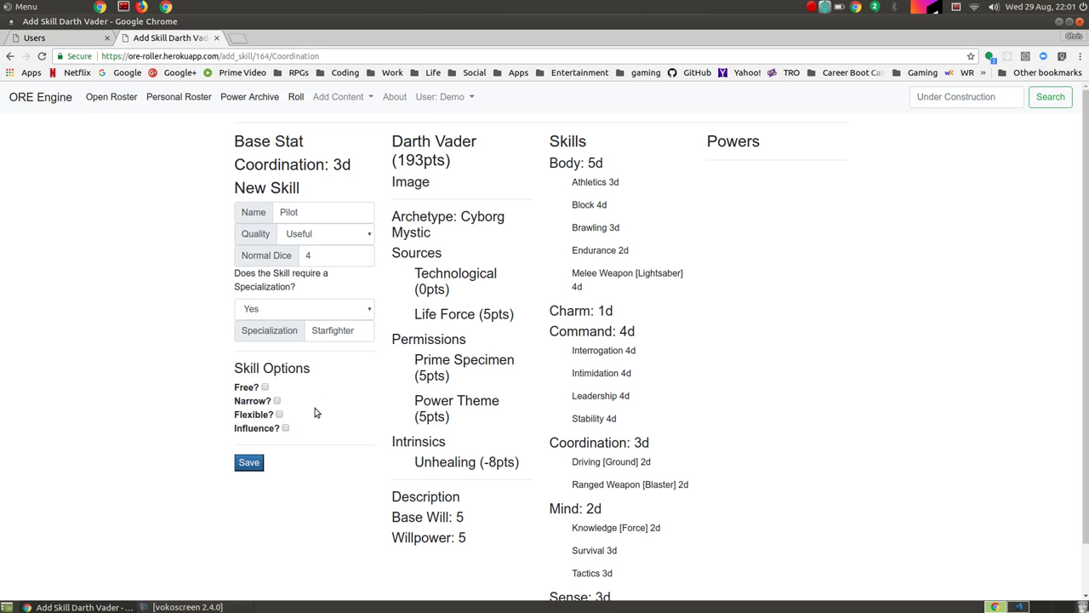
click(259, 465)
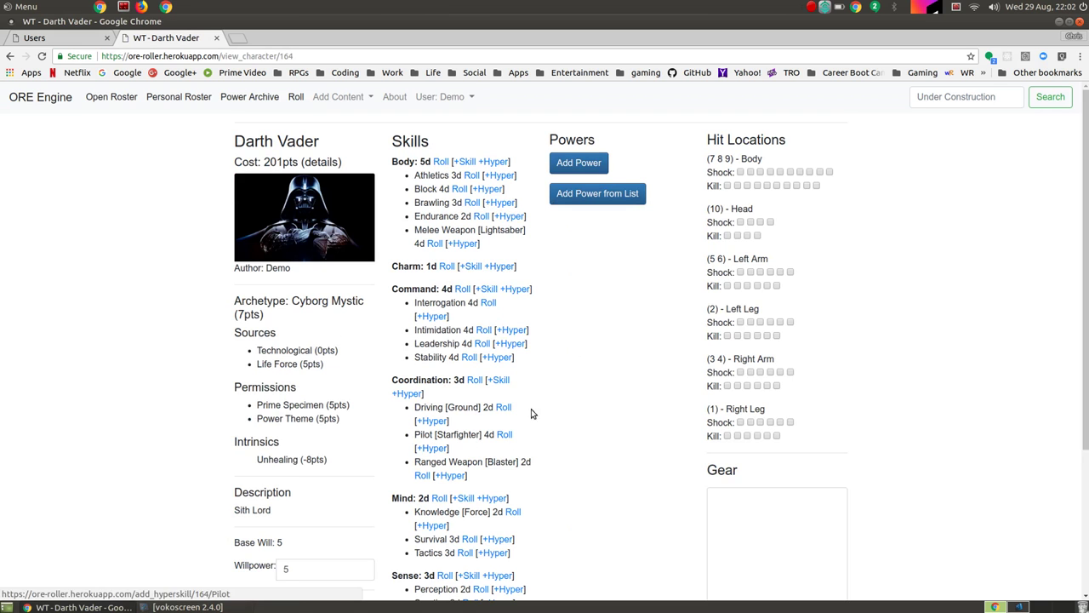
scroll(576, 372, down, 5)
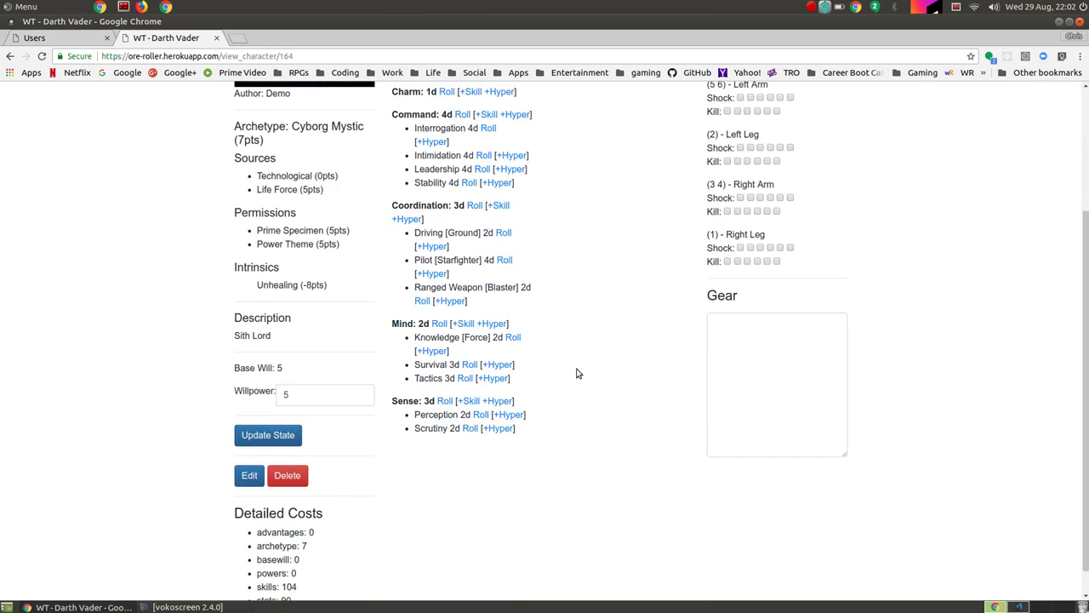
scroll(576, 372, up, 5)
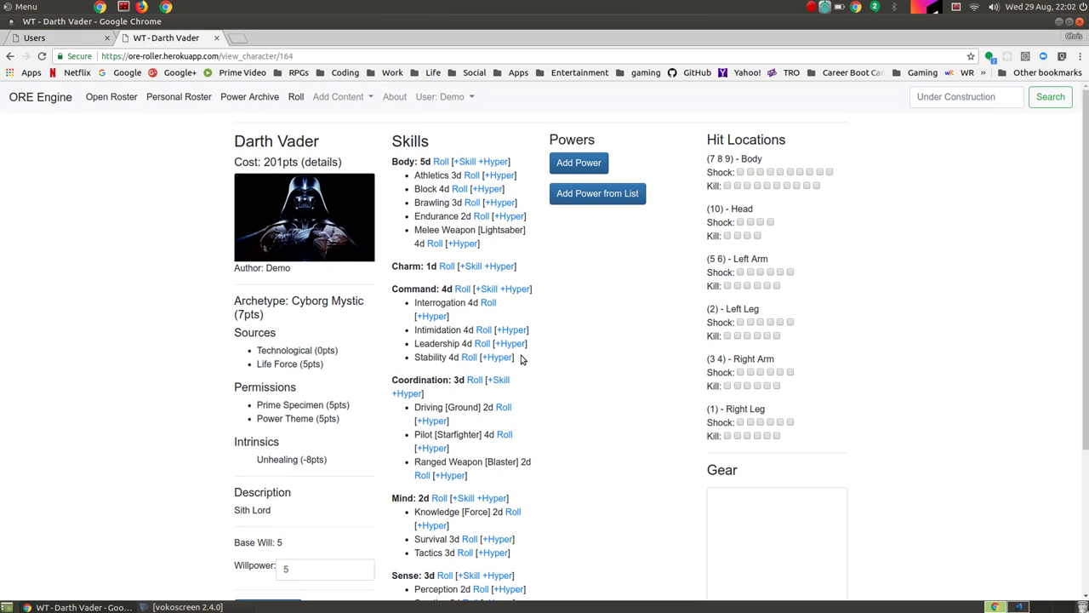
scroll(550, 393, down, 4)
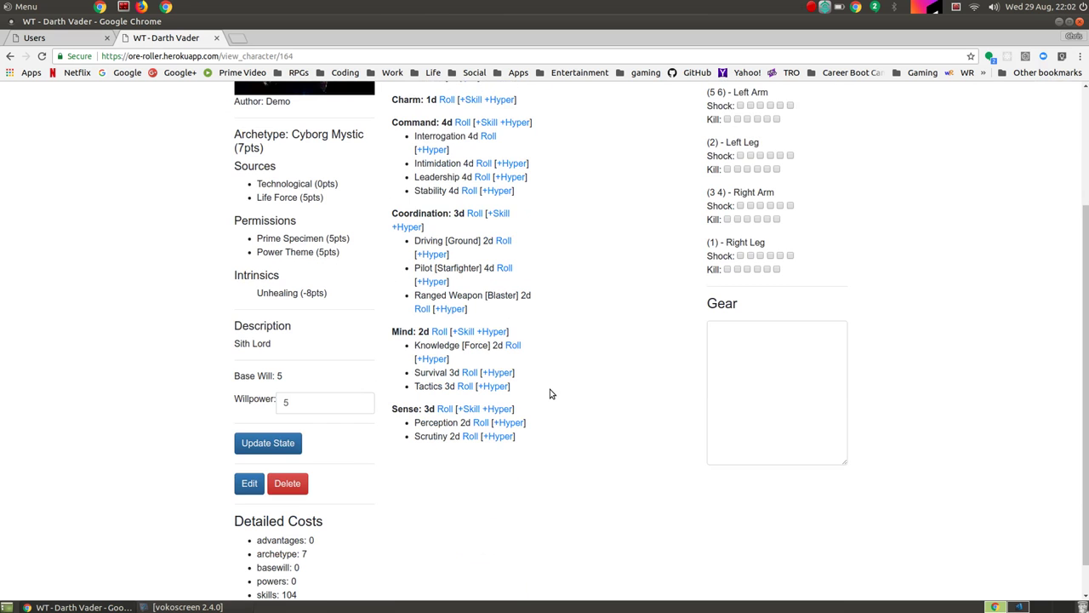
scroll(550, 393, down, 1)
scroll(550, 393, up, 5)
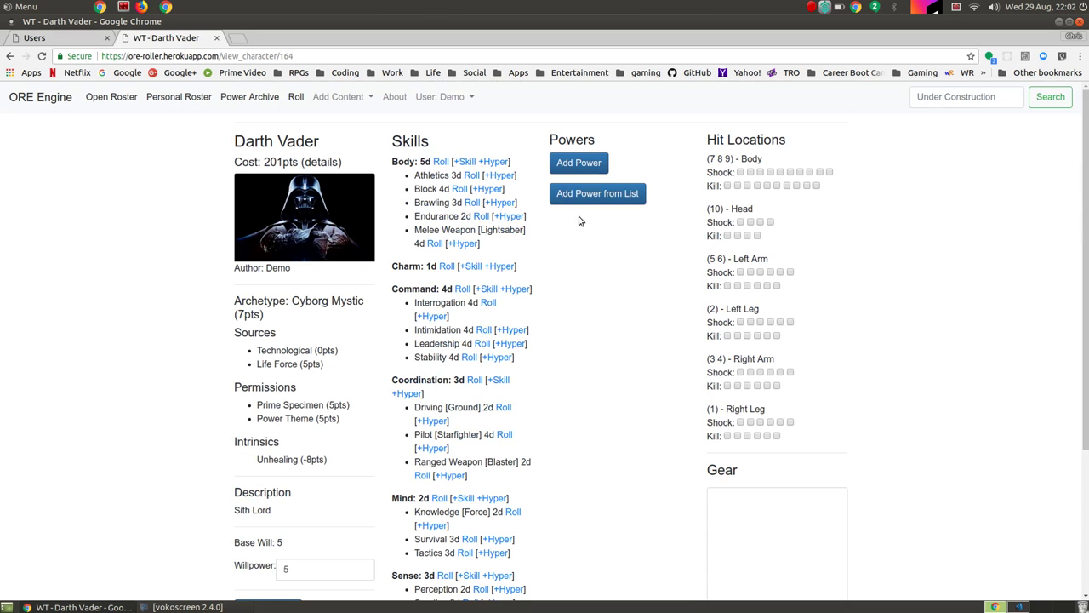
Step: Add a power from the list and choose Telekinesis (8/die)
click(593, 195)
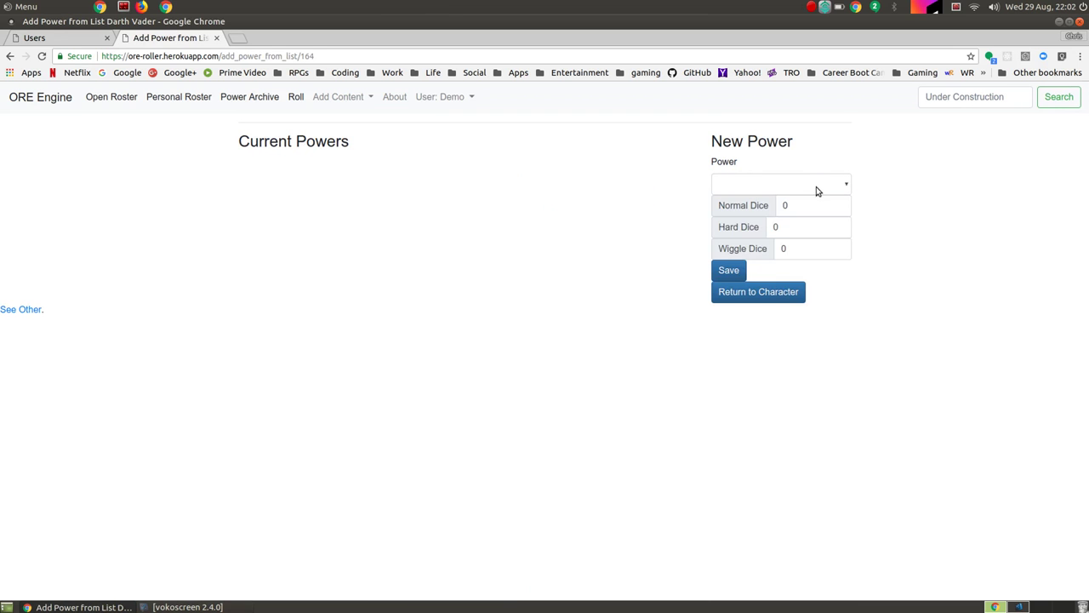
click(817, 186)
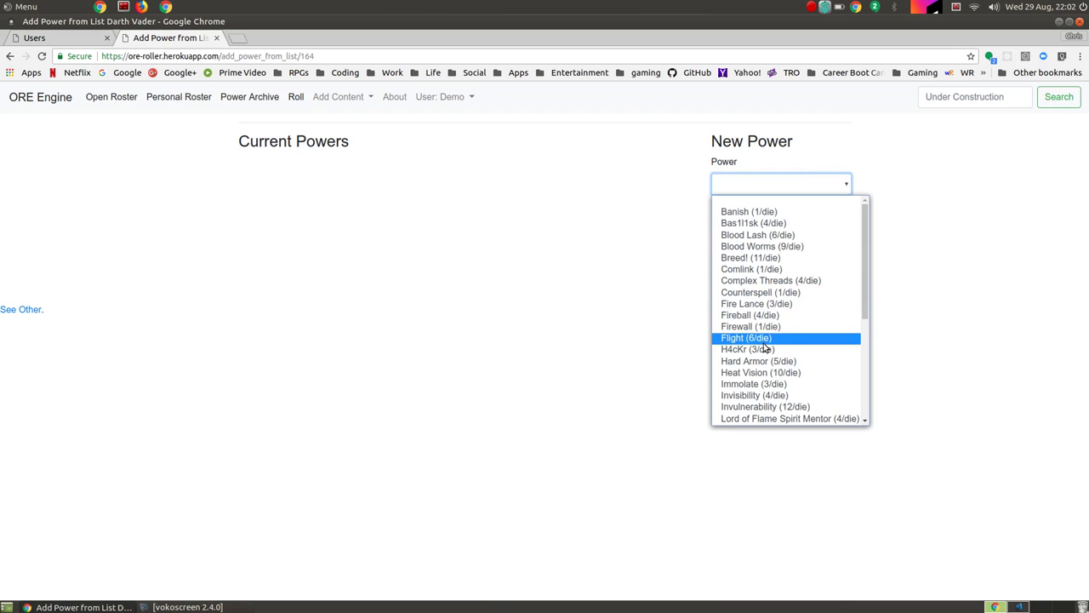
scroll(764, 345, down, 5)
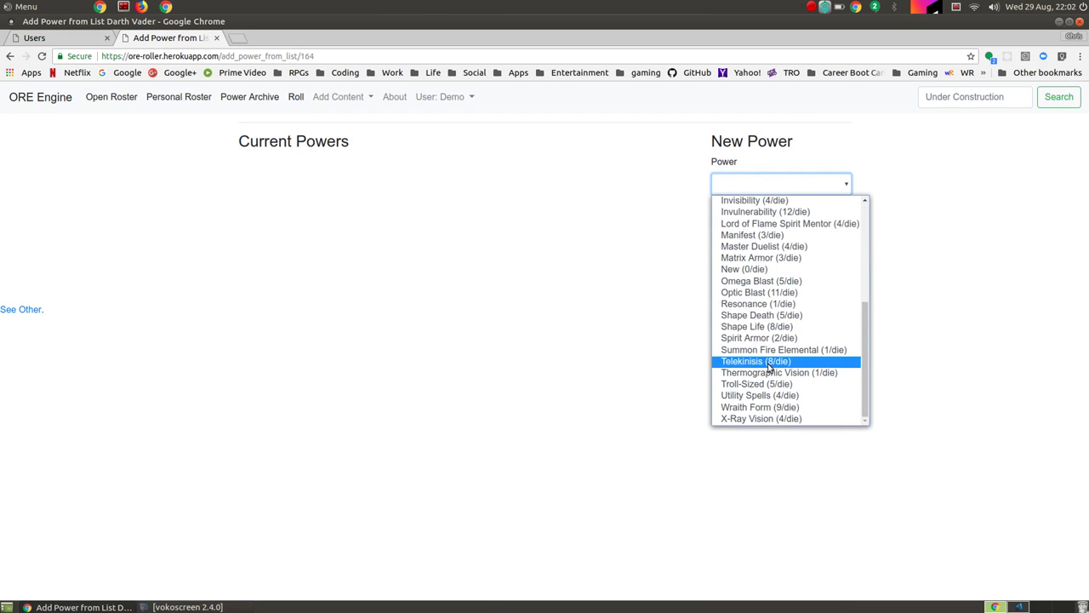
click(767, 362)
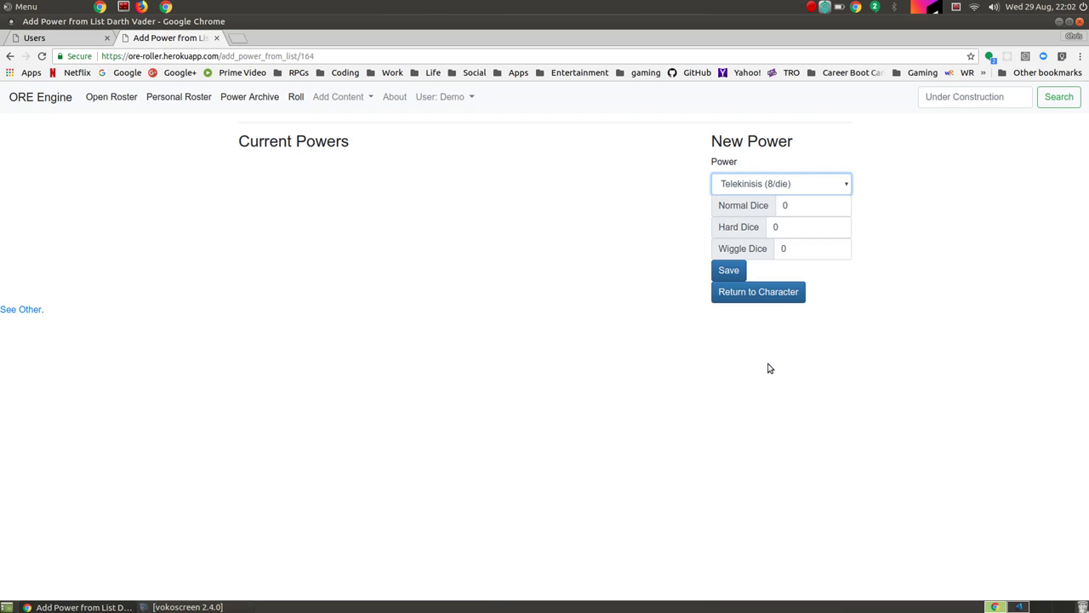
Step: Set Telekinesis to 7 normal dice and 1 wiggle die and save it at 88pts
click(810, 206)
key(BackSpace)
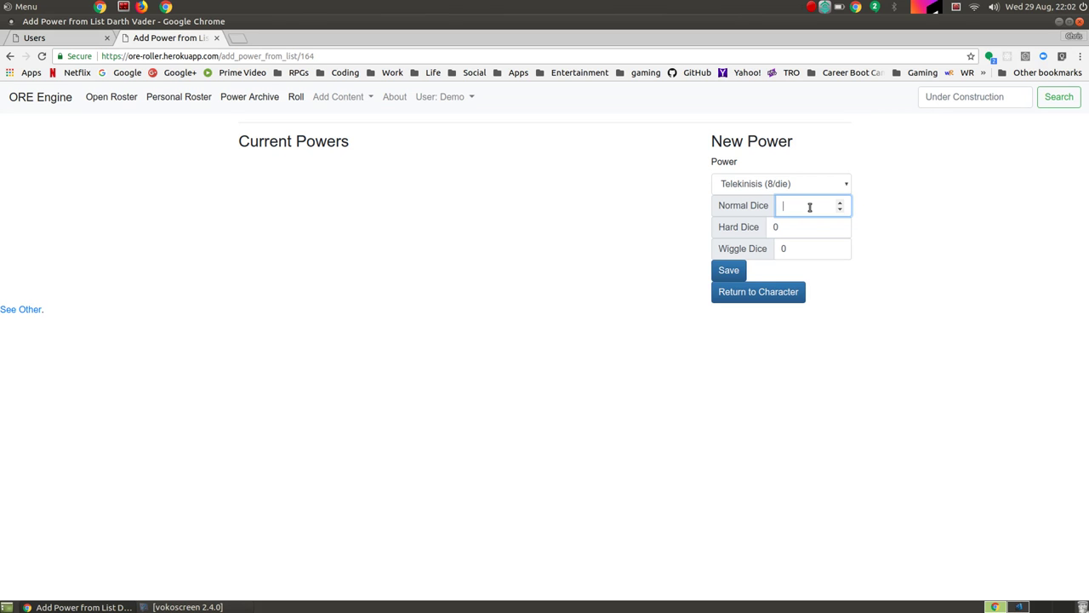
text(7)
click(885, 259)
click(829, 245)
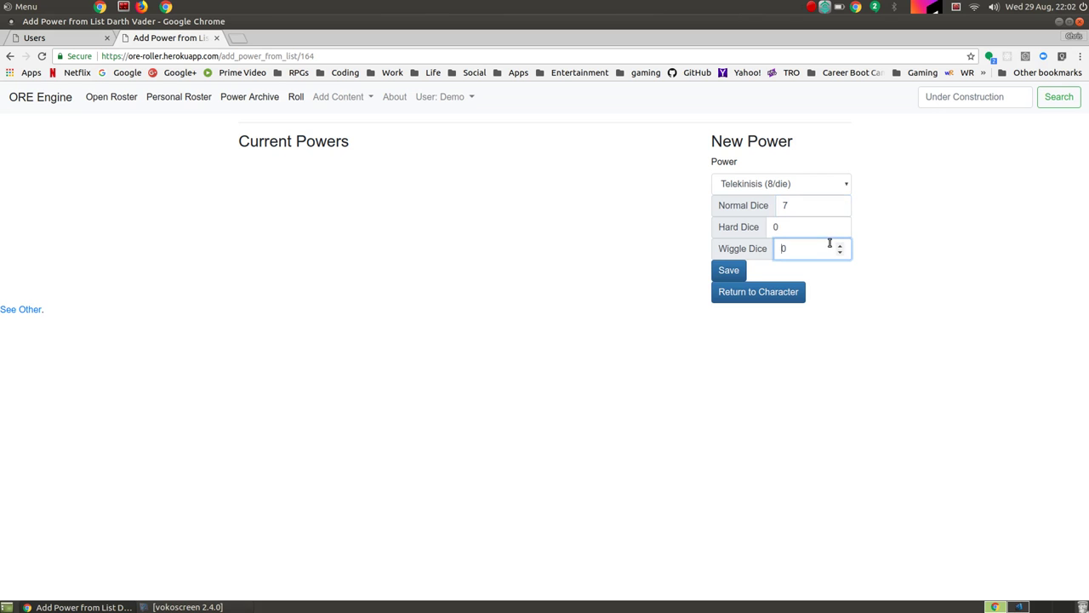
text(1)
click(858, 299)
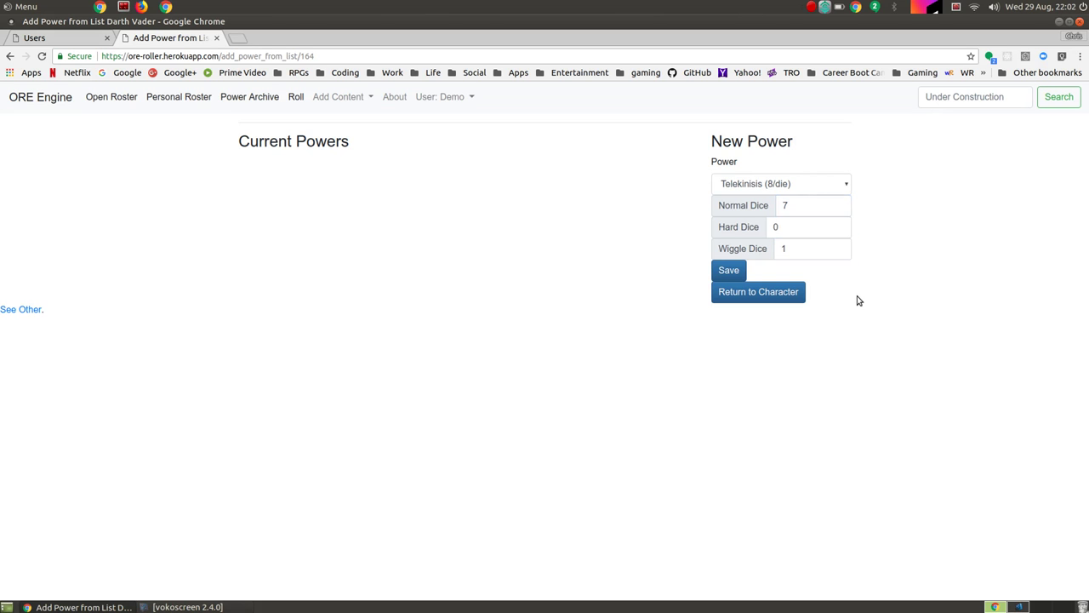
click(733, 274)
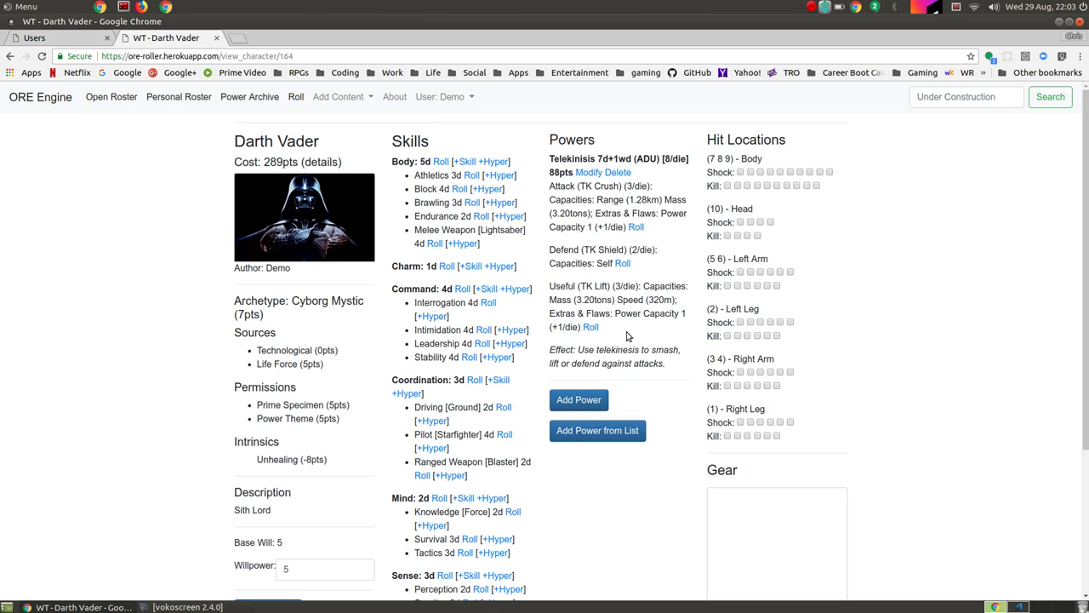
Step: Set TK Lift's second extra to No Upward Limit (+2) and save Telekinesis at 110pts
click(588, 172)
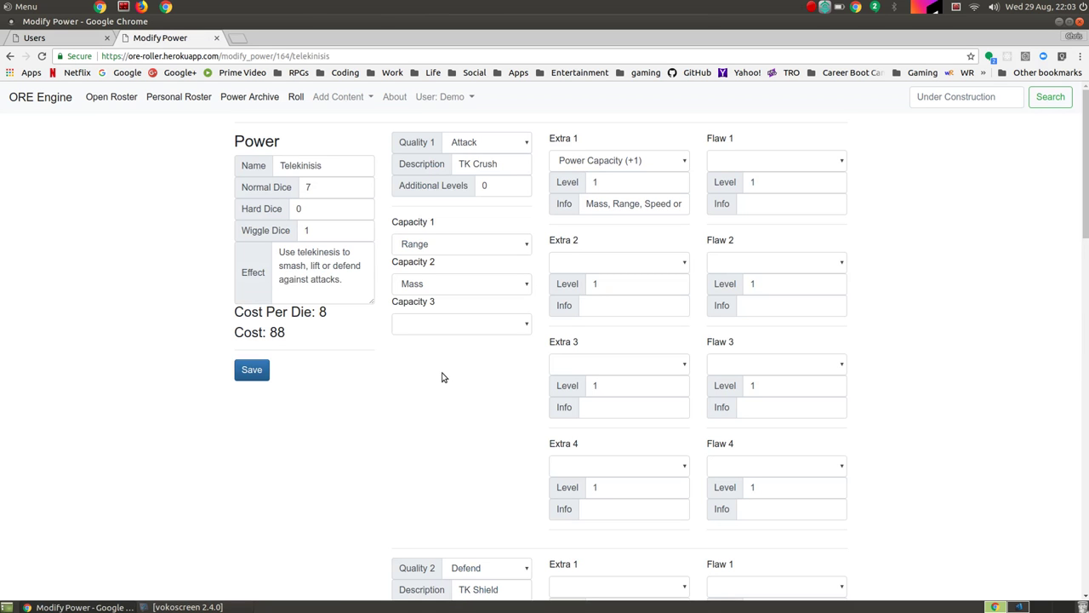
scroll(379, 436, down, 3)
scroll(380, 436, up, 3)
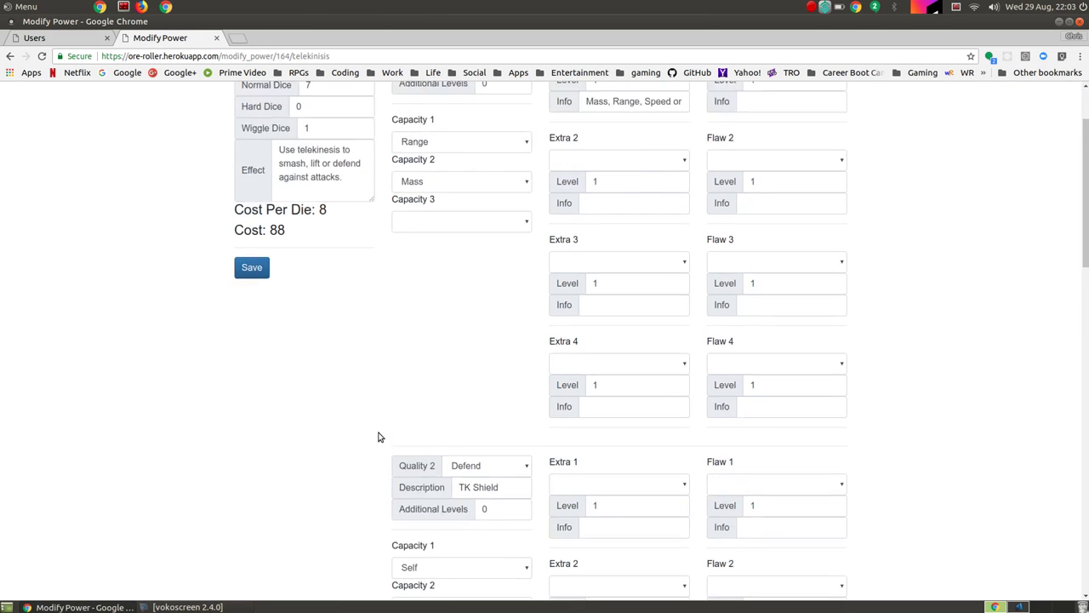
scroll(363, 423, down, 15)
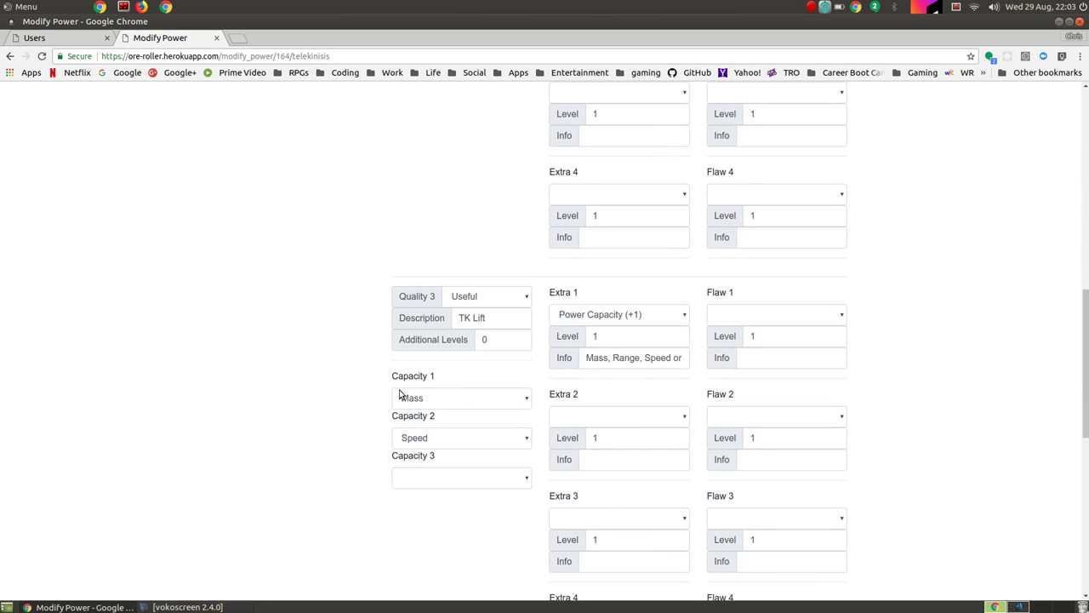
click(664, 418)
scroll(628, 358, down, 4)
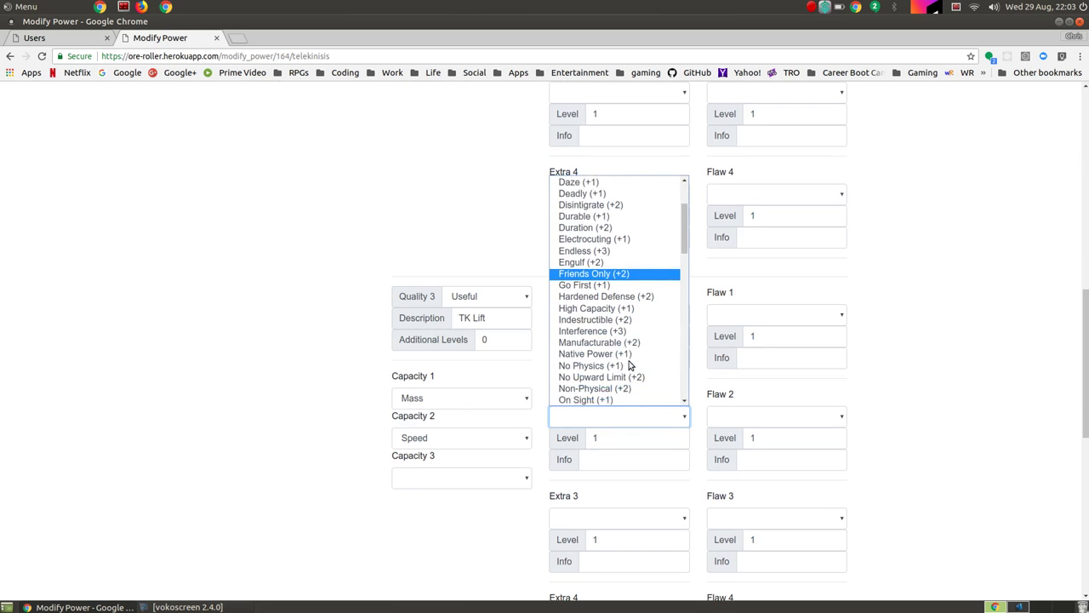
click(611, 307)
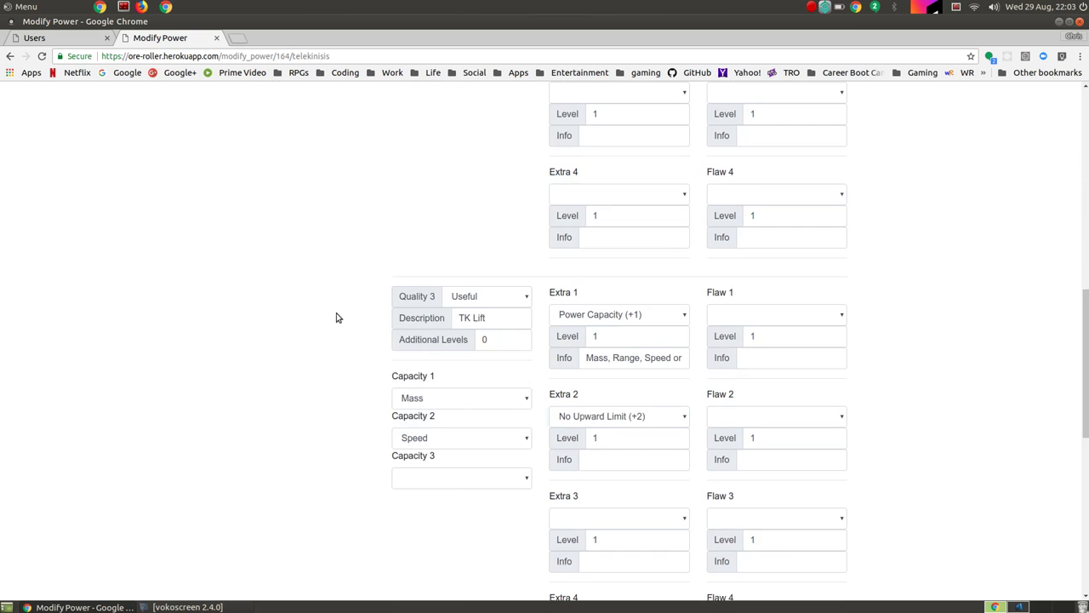
scroll(336, 315, up, 7)
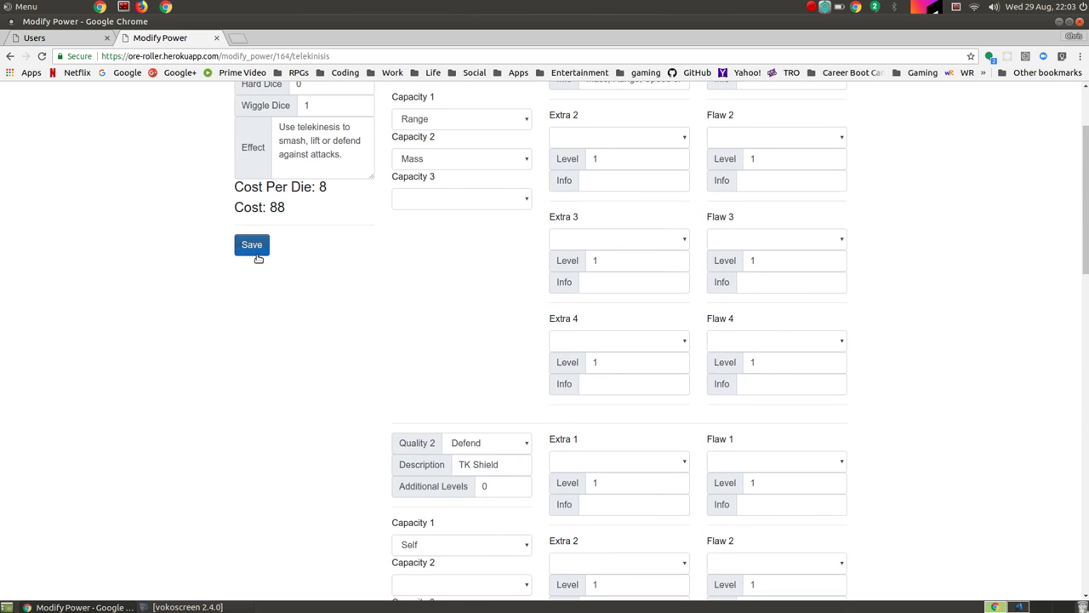
click(255, 248)
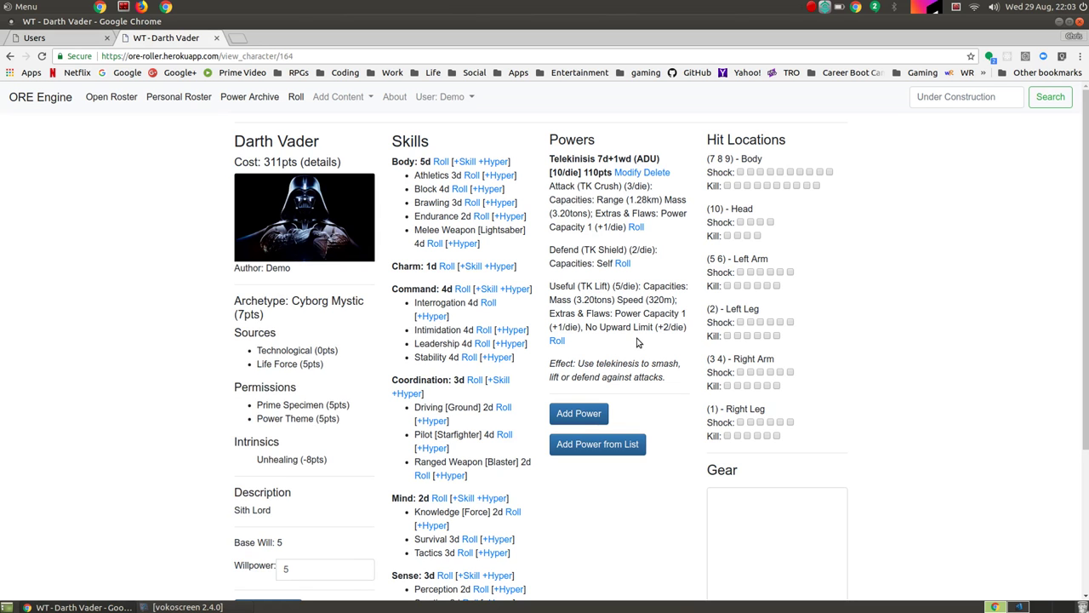
Step: Add another power from the list and choose Spirit Armor (2/die)
click(581, 452)
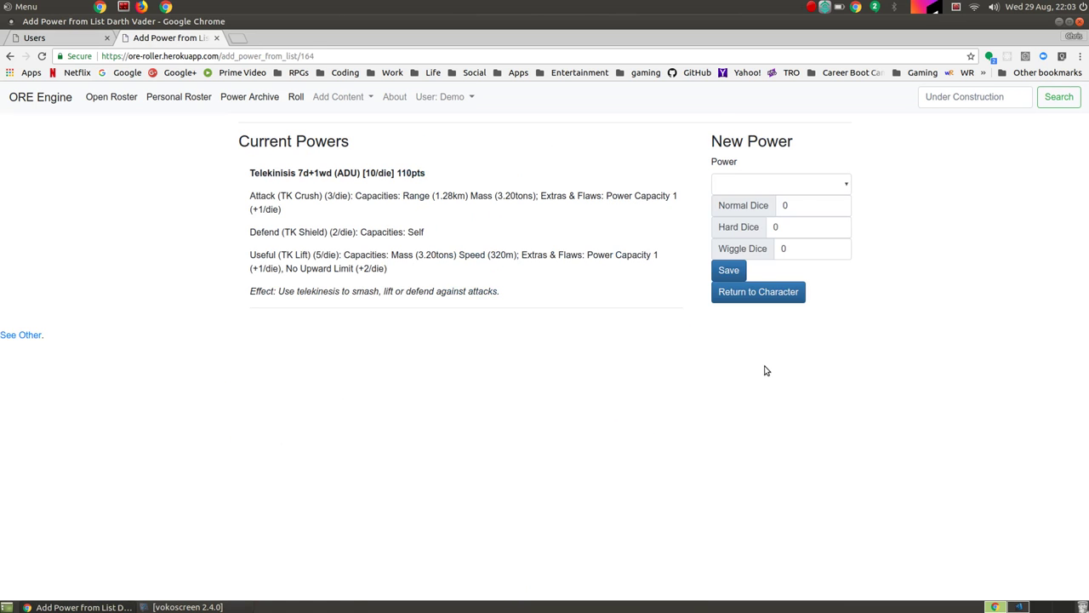
click(800, 186)
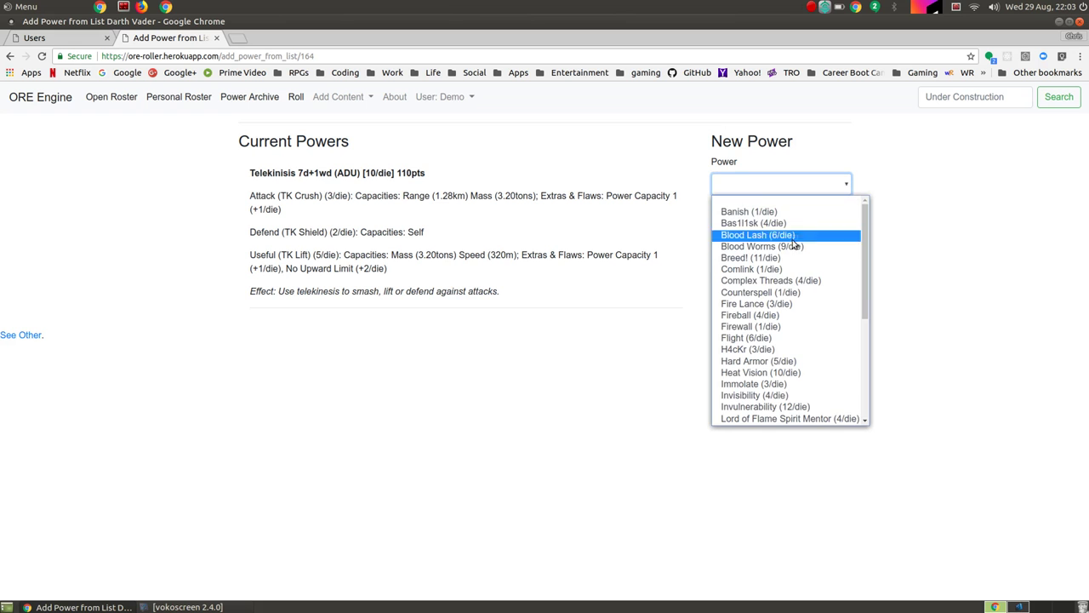
scroll(789, 264, down, 3)
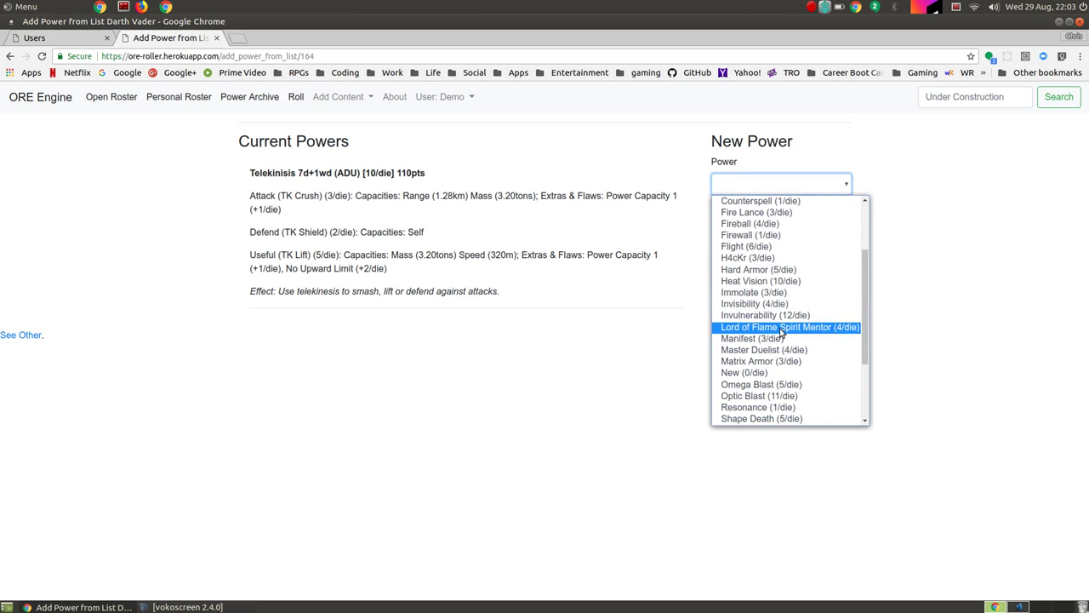
scroll(782, 332, down, 3)
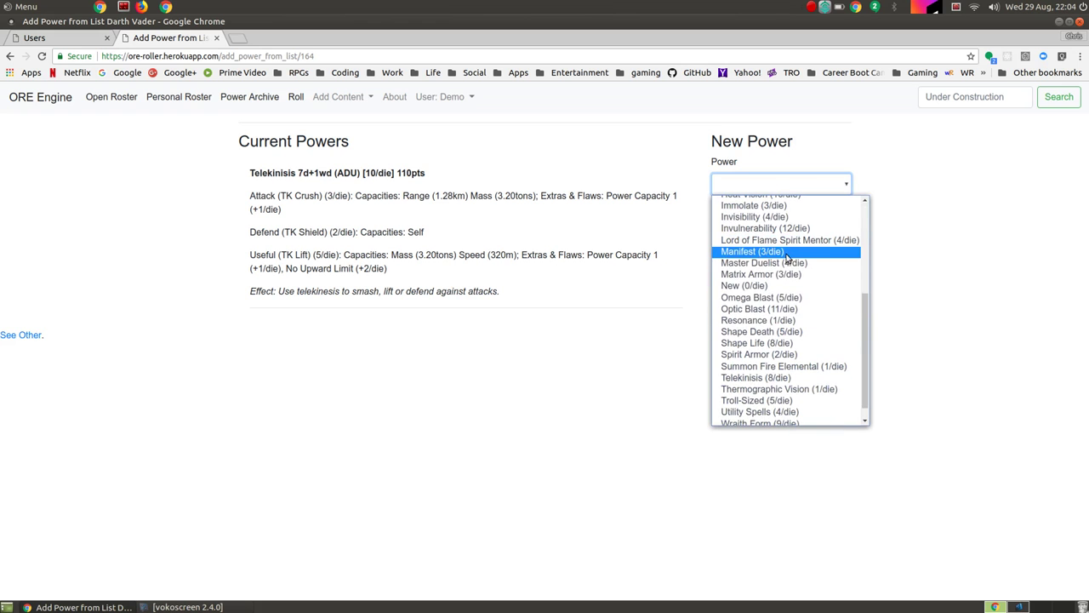
scroll(776, 310, down, 1)
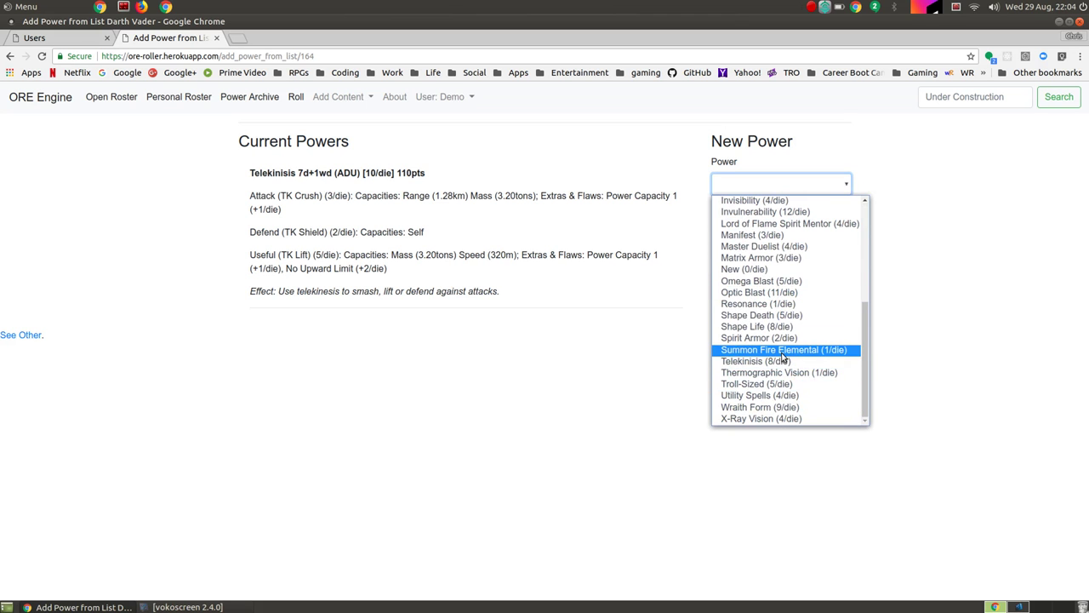
scroll(781, 349, up, 3)
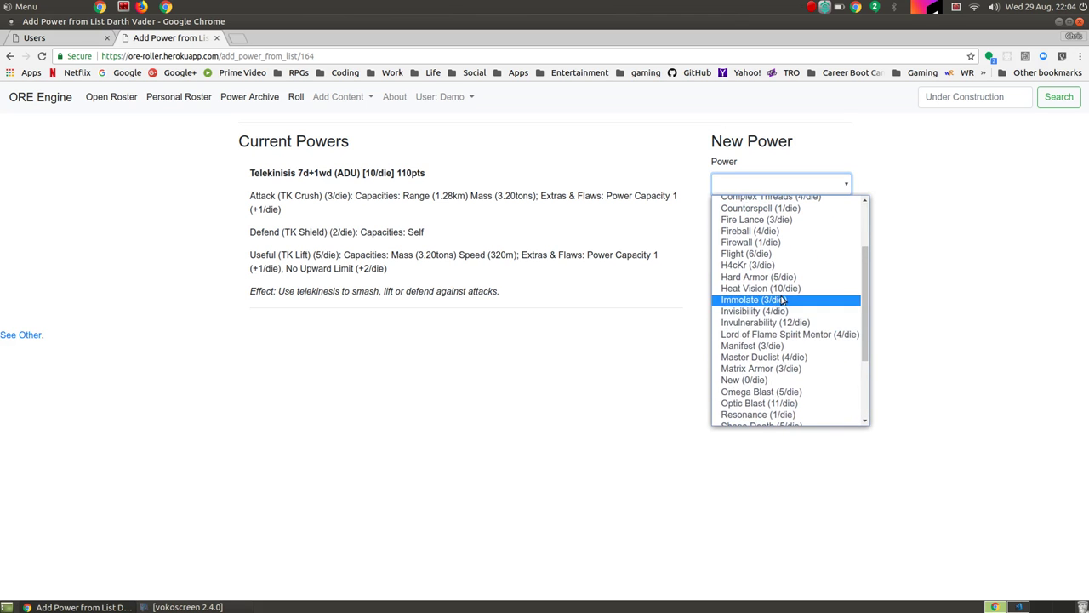
scroll(775, 324, up, 1)
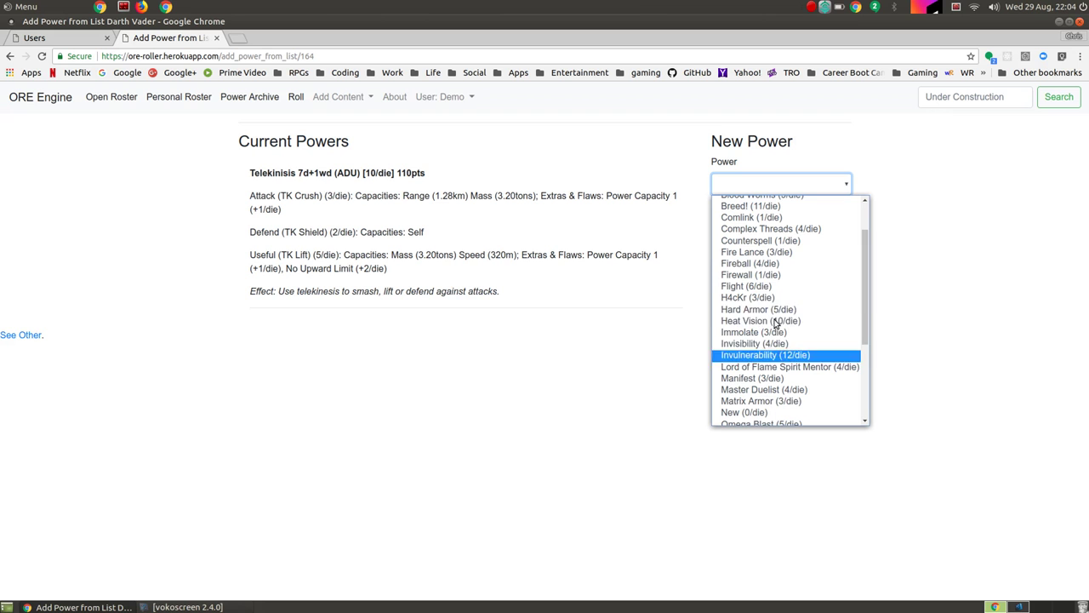
scroll(787, 281, up, 2)
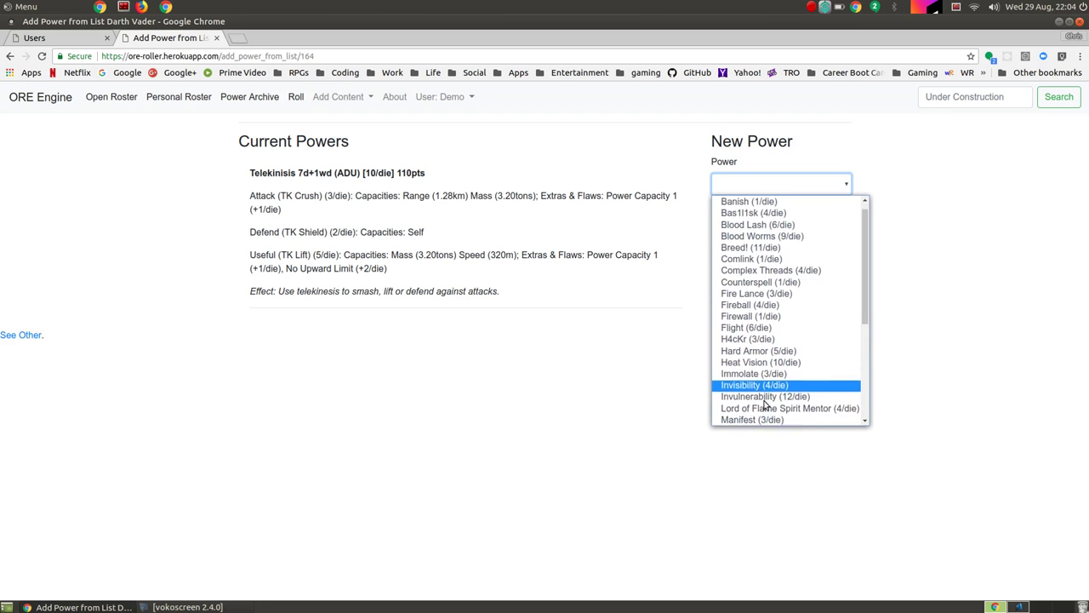
scroll(766, 402, down, 4)
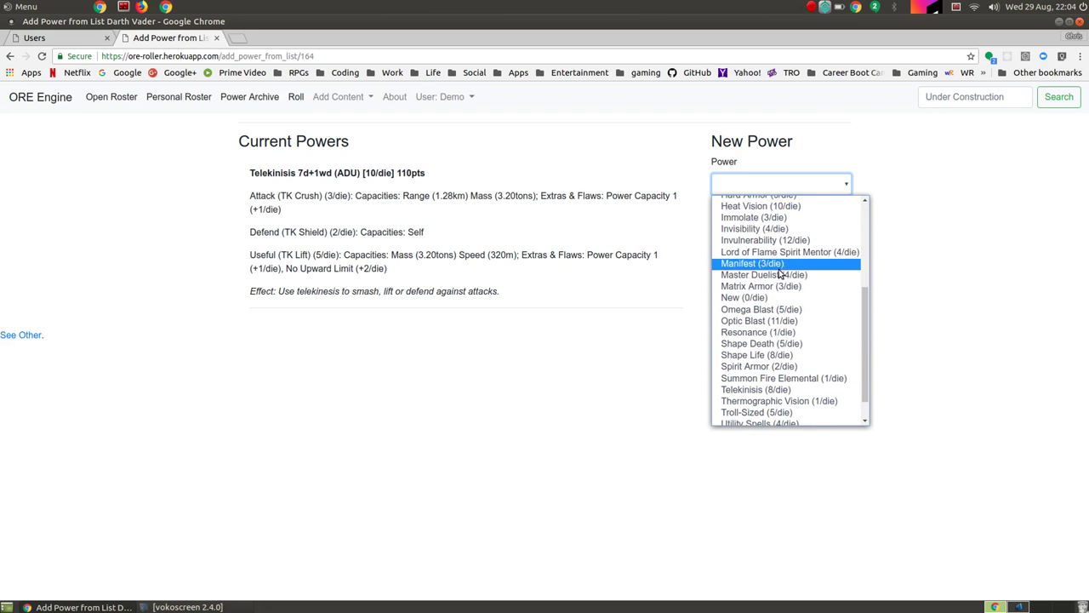
scroll(763, 338, down, 1)
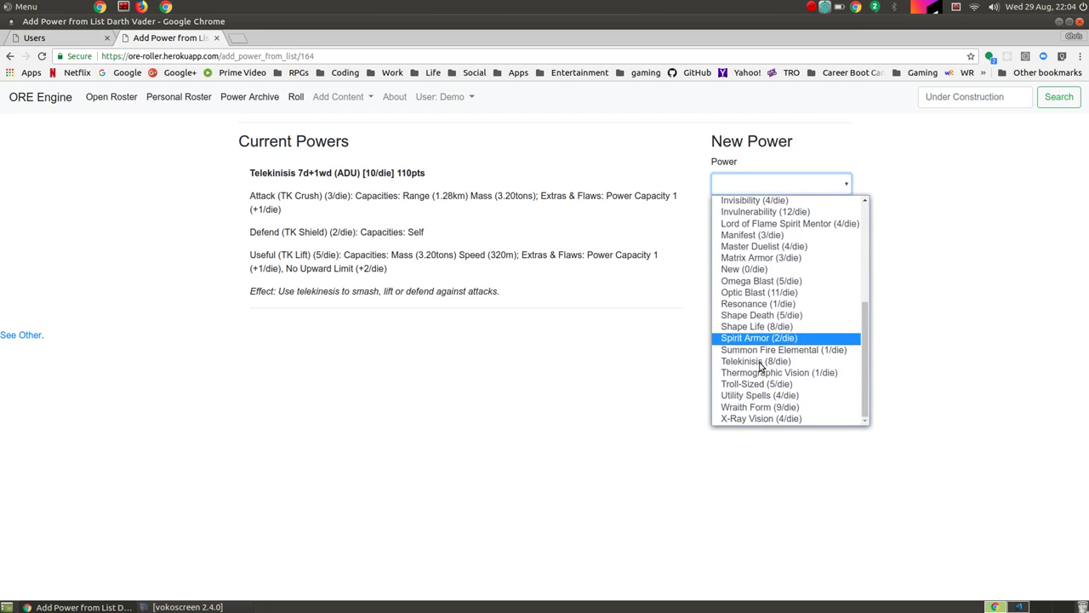
click(766, 338)
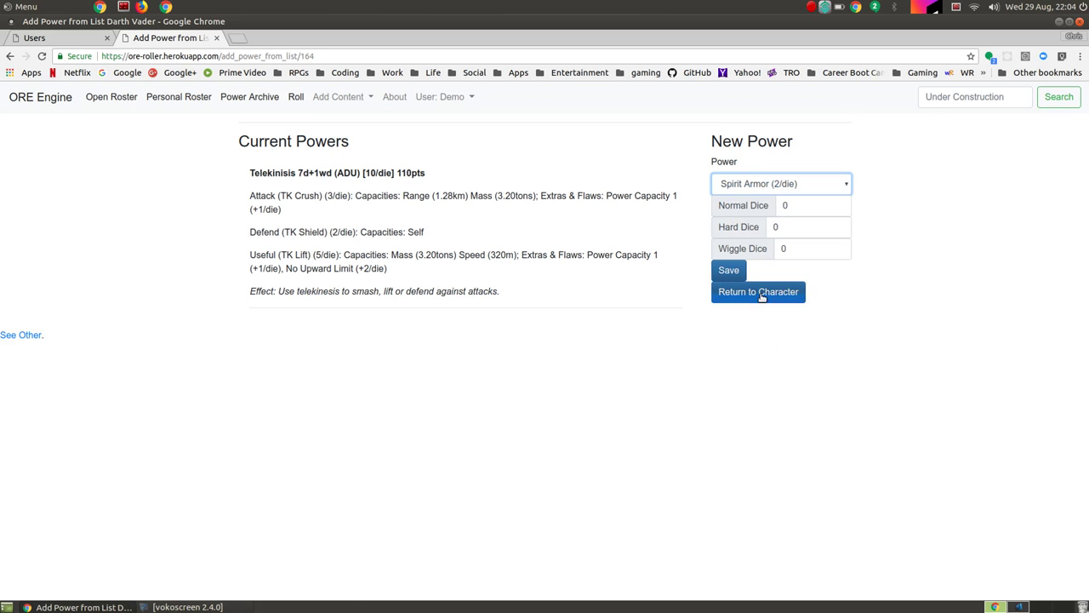
Step: Give Spirit Armor 2 hard dice and save it at 8pts
click(792, 227)
text(2)
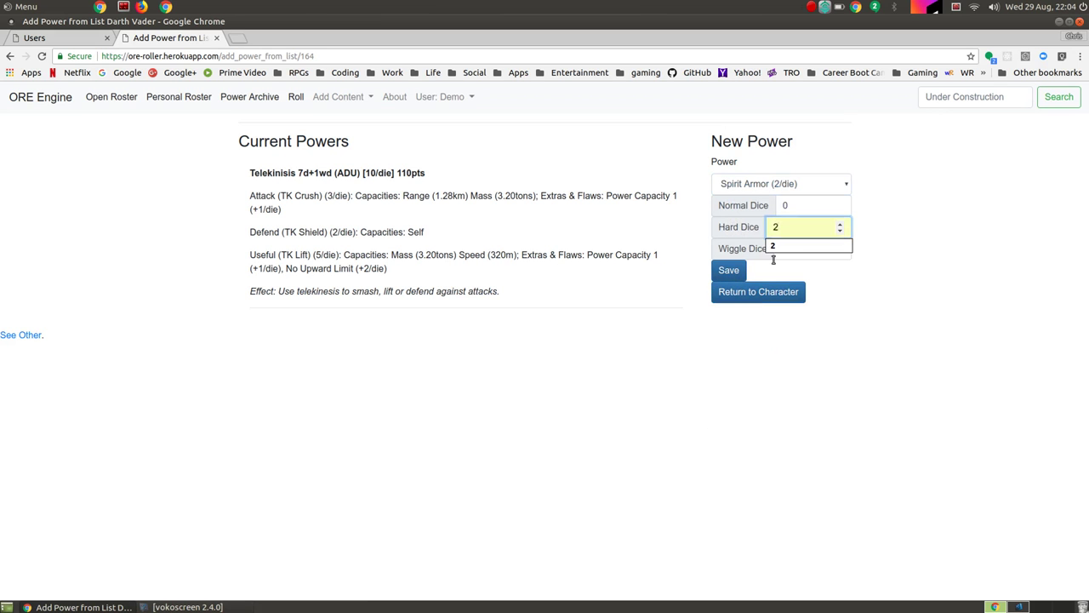
click(726, 271)
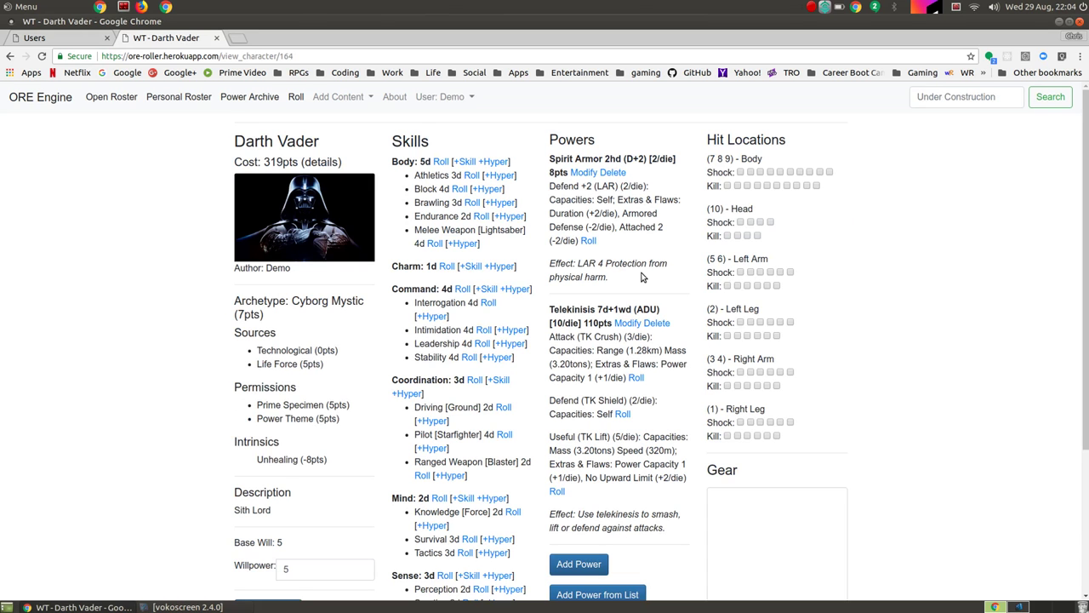
Step: Rename Spirit Armor to Body Armor and change the LAR value in its effect
click(587, 171)
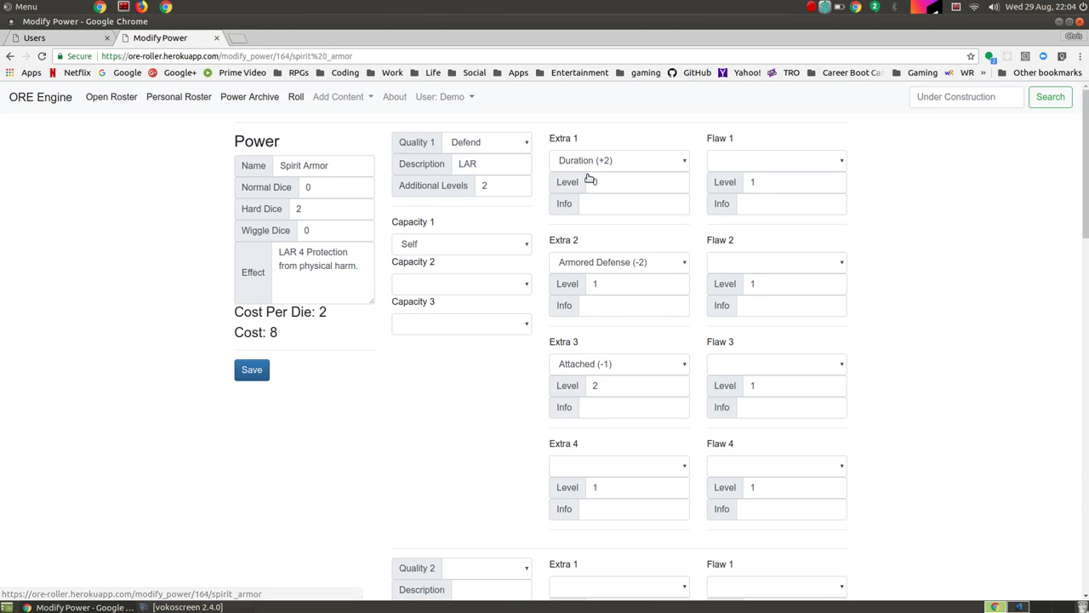
double_click(295, 165)
text(Bod)
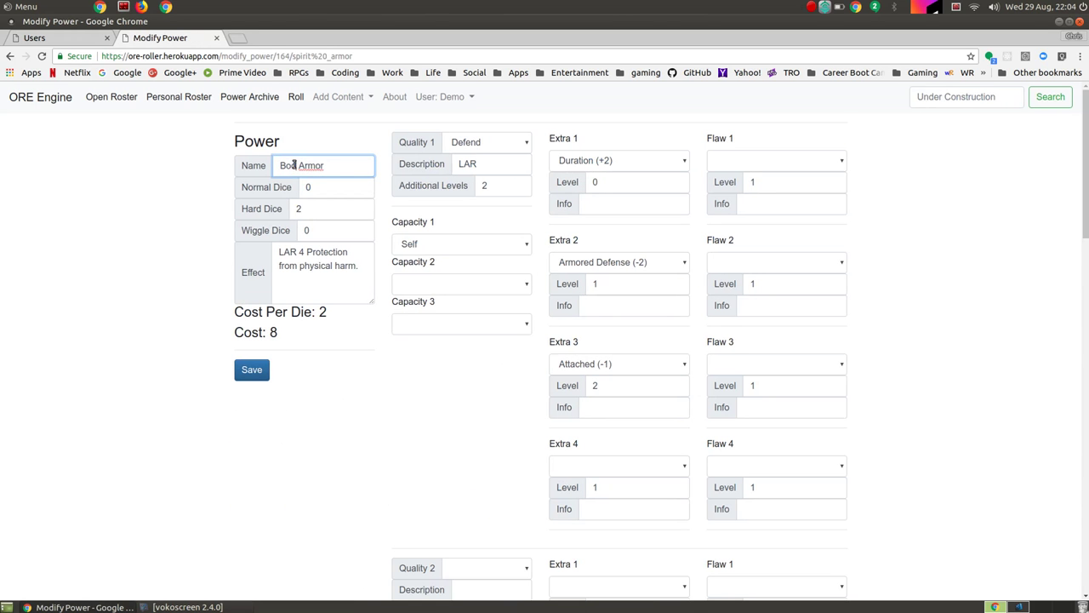
text(y)
click(324, 275)
click(303, 254)
key(BackSpace)
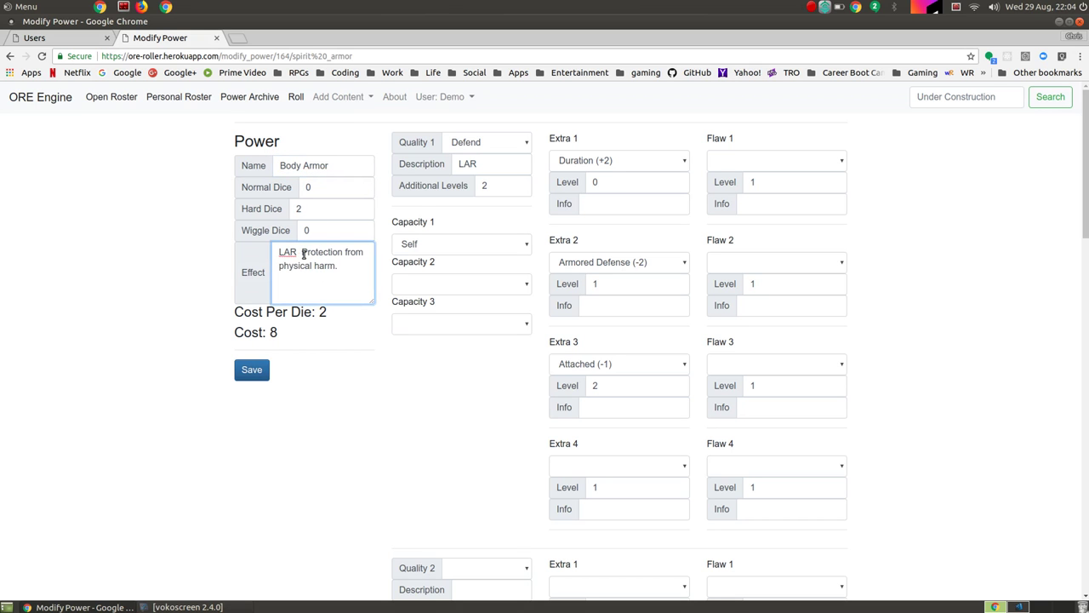
text(3)
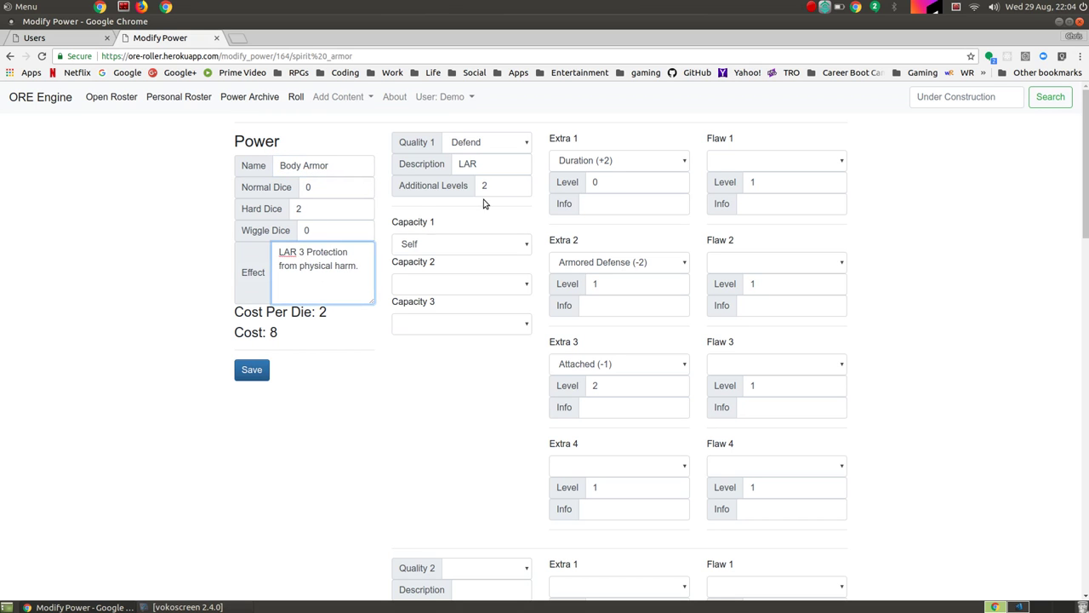
Step: Lower the additional levels to 1 and make Permanent (+4) the first extra
click(503, 187)
key(BackSpace)
text(1)
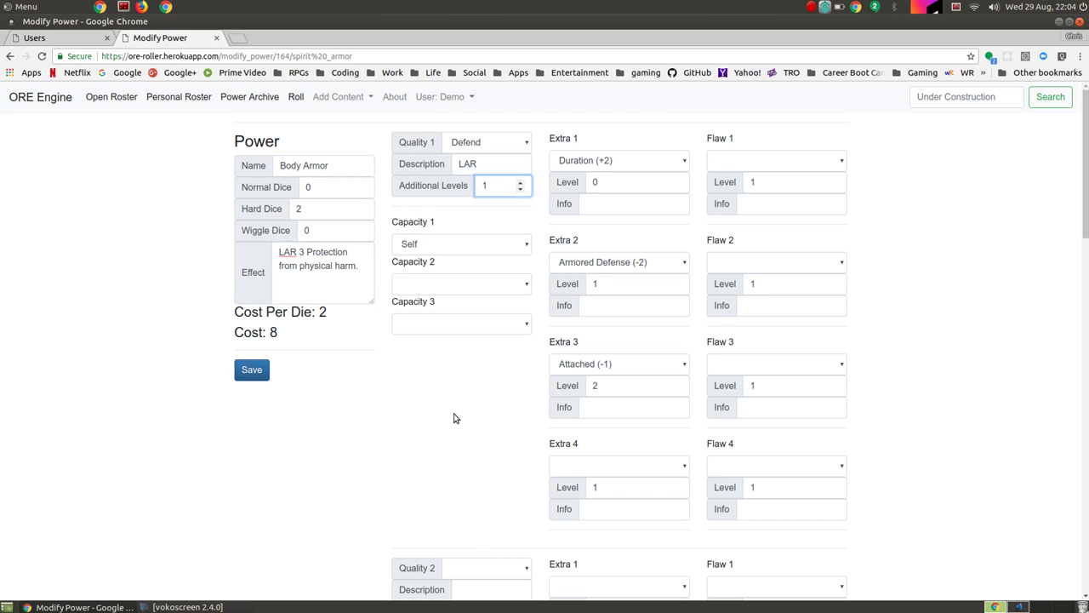
click(454, 417)
click(634, 162)
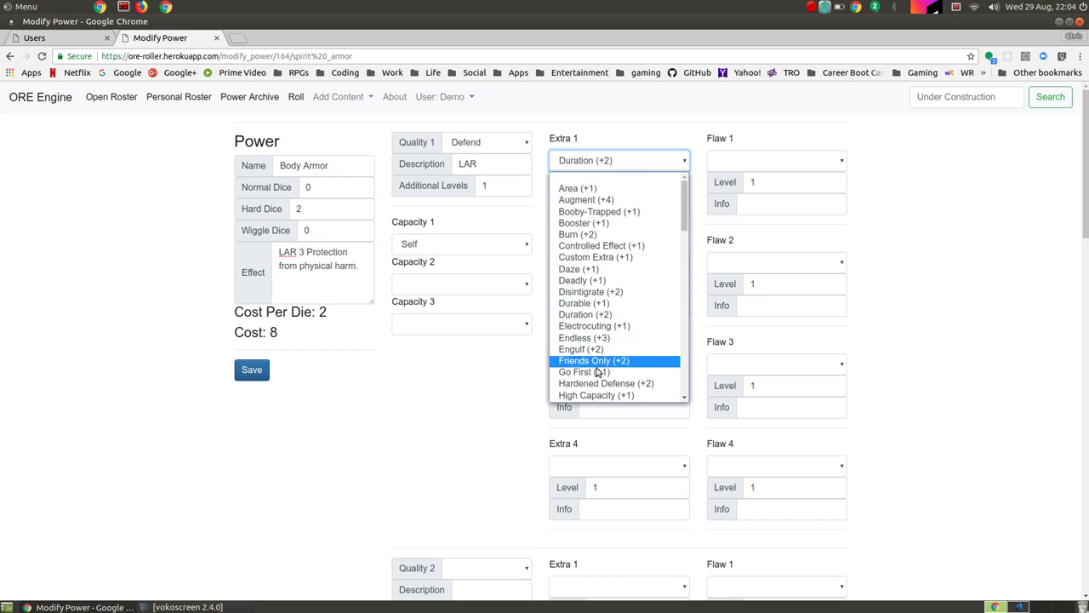
scroll(606, 323, down, 4)
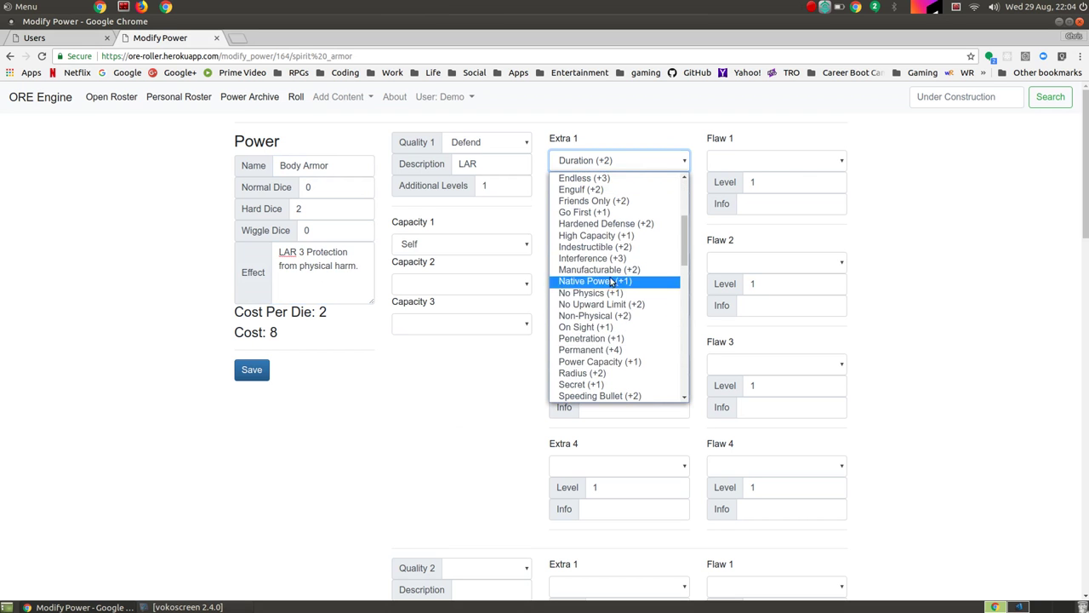
click(597, 349)
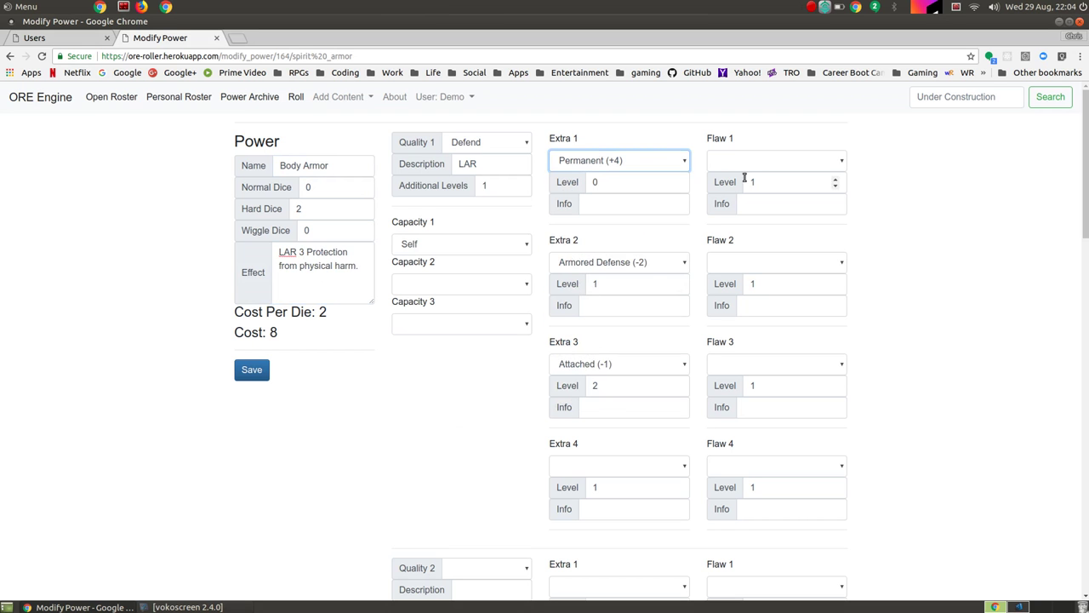
click(433, 423)
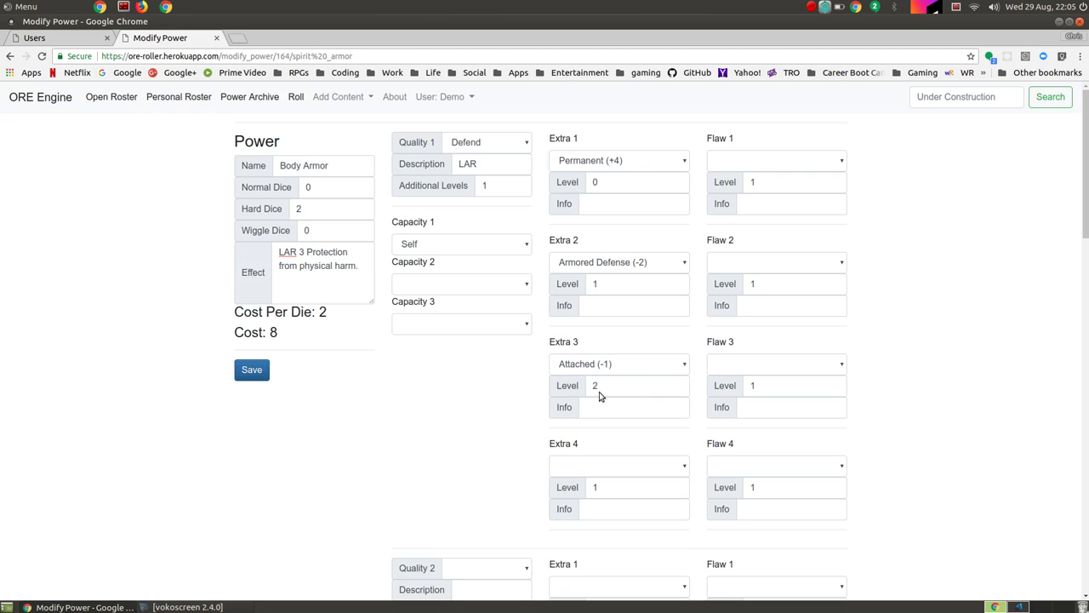
Step: Remove the Attached extra from the third extra slot
click(683, 367)
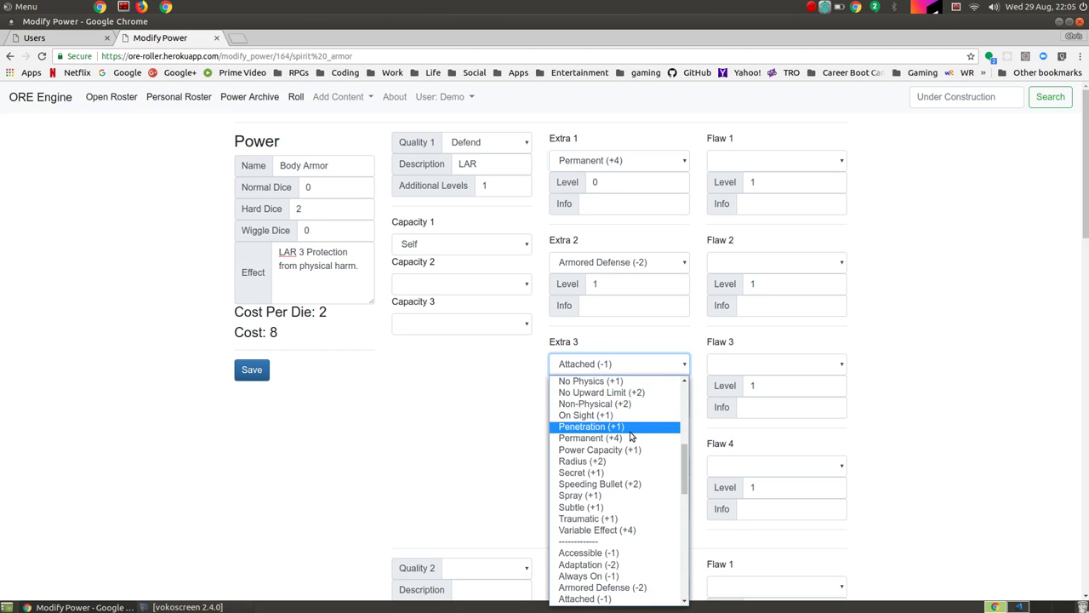
scroll(630, 437, up, 5)
click(628, 384)
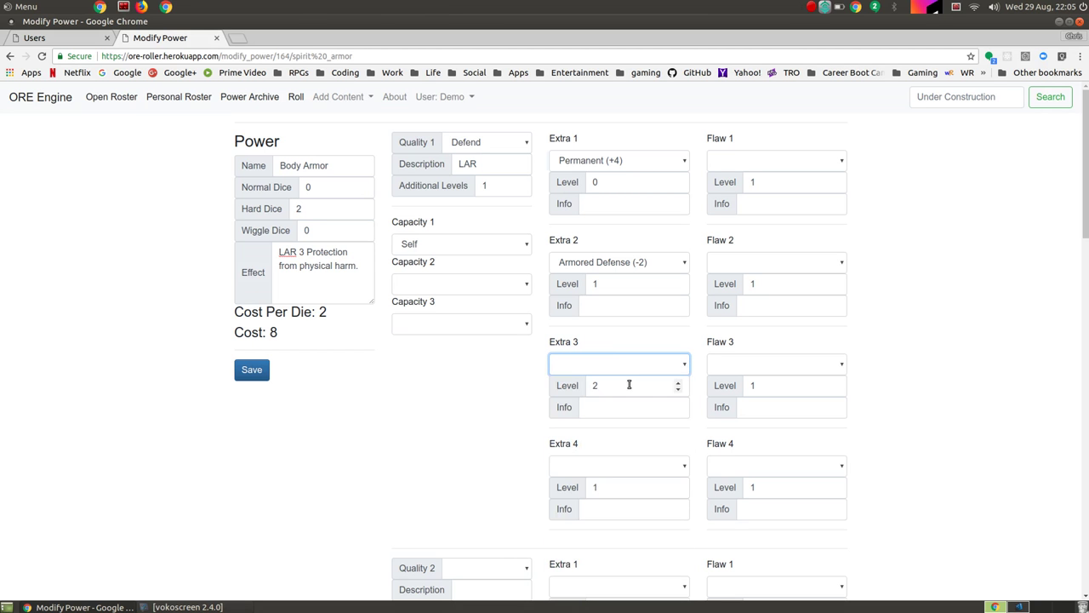
click(891, 178)
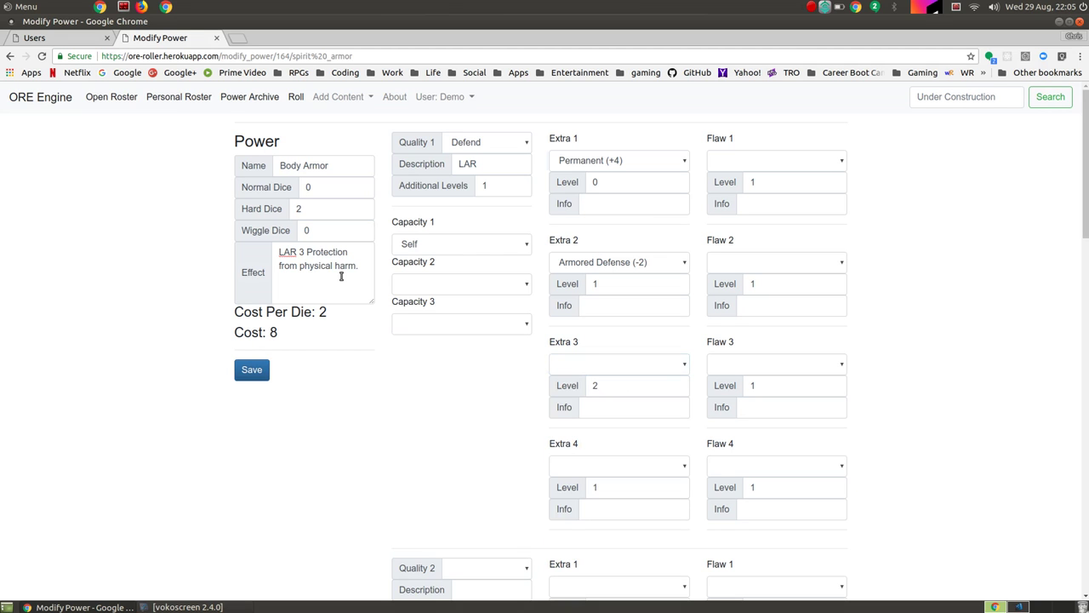
Step: Clear the additional levels to zero, set the effect to LAR 2, and save Body Armor
click(491, 184)
key(BackSpace)
click(302, 251)
key(BackSpace)
text(0)
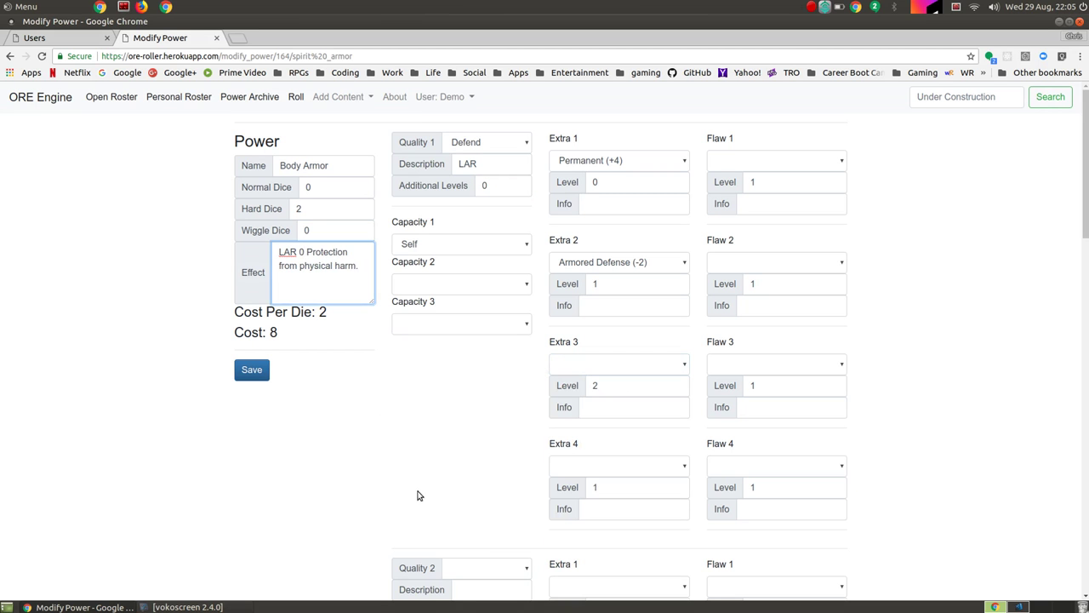
click(417, 495)
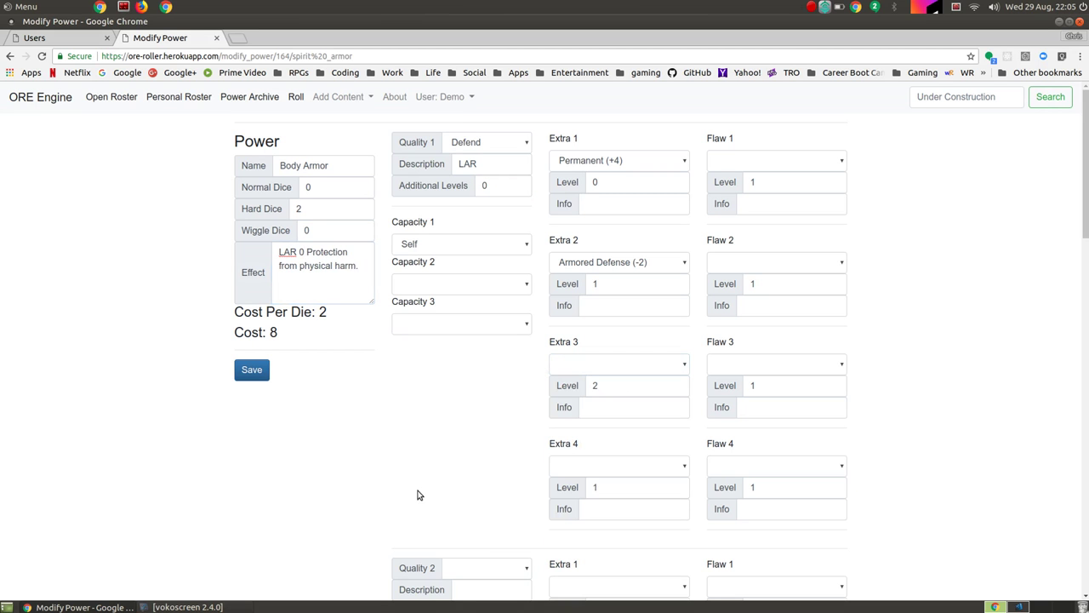
click(304, 252)
key(BackSpace)
text(2)
click(256, 374)
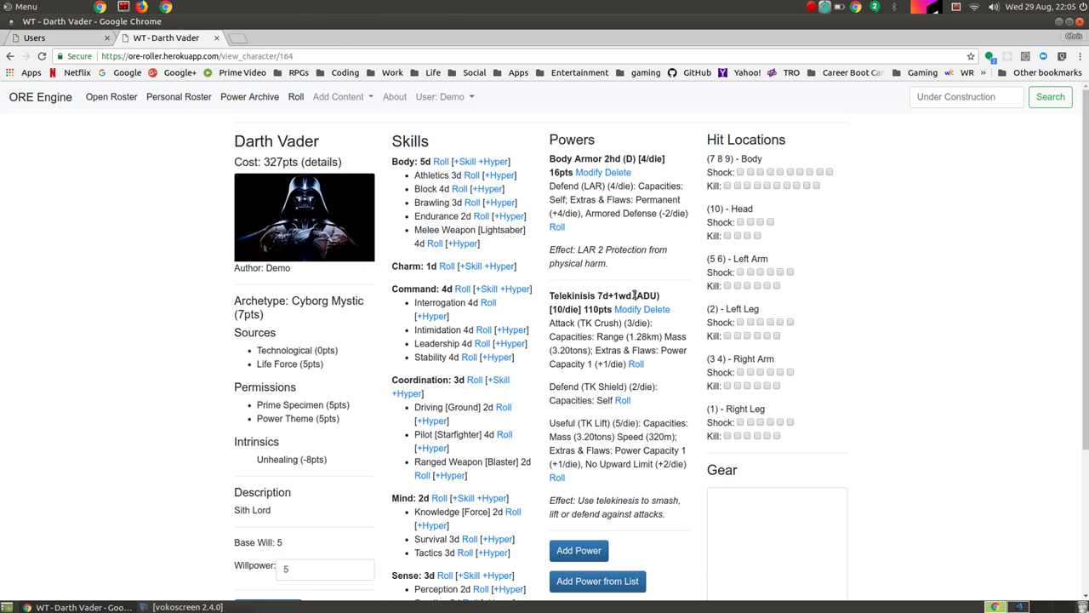
scroll(634, 289, down, 3)
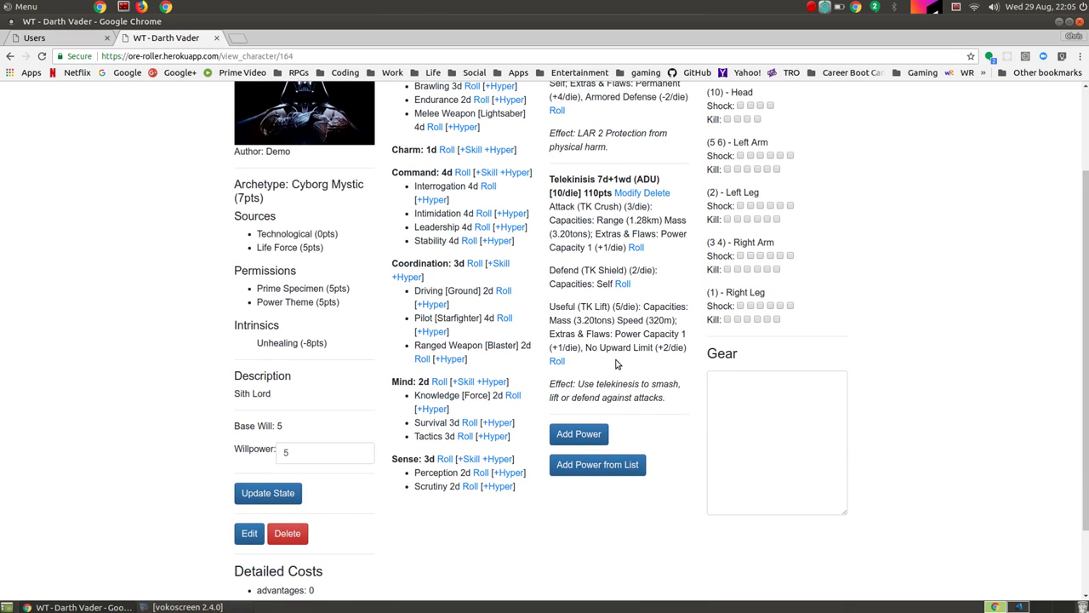
scroll(617, 333, up, 2)
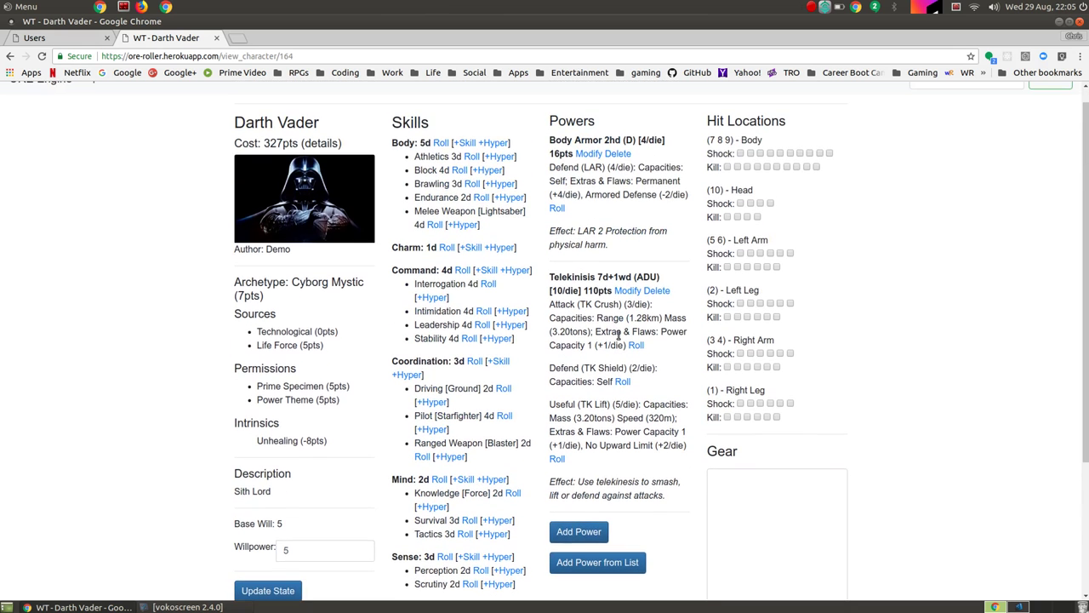
Step: Create a Telepathy power with 5 normal dice and an effect about reading and communicating with others far away
click(587, 533)
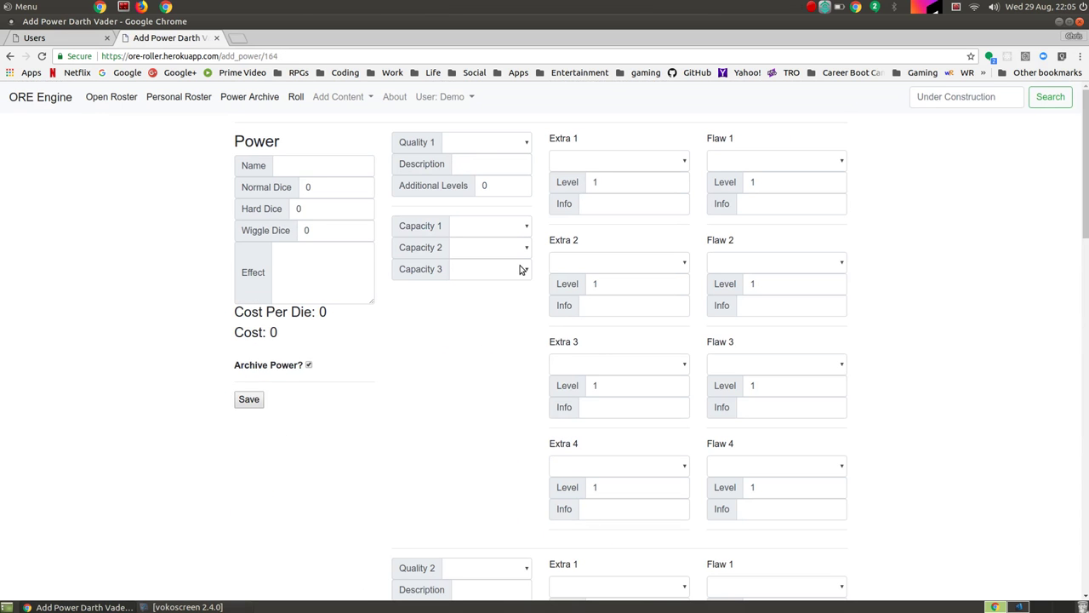
click(330, 169)
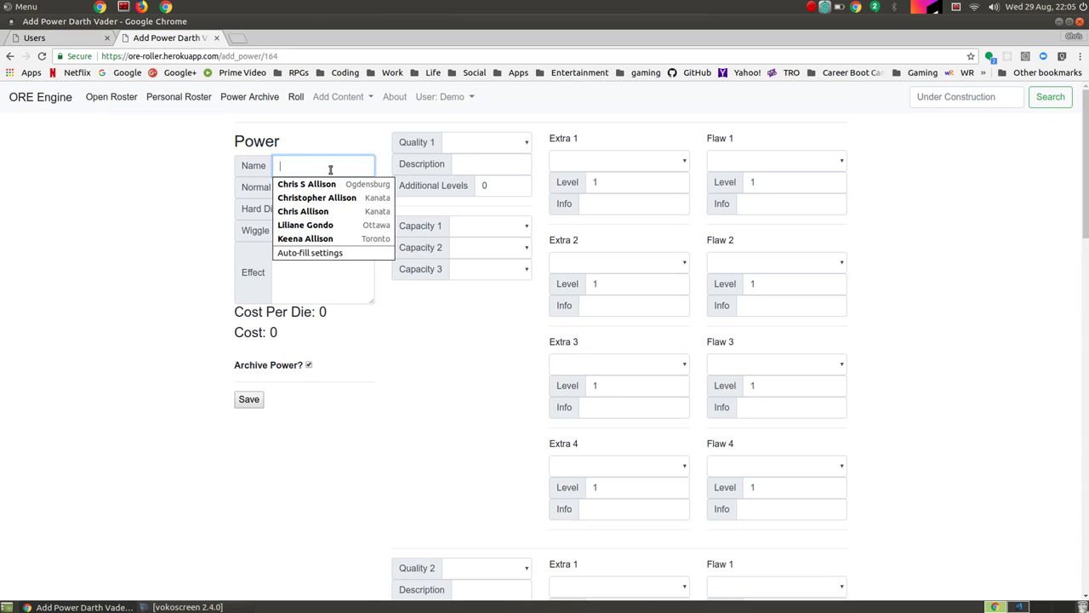
text(Th)
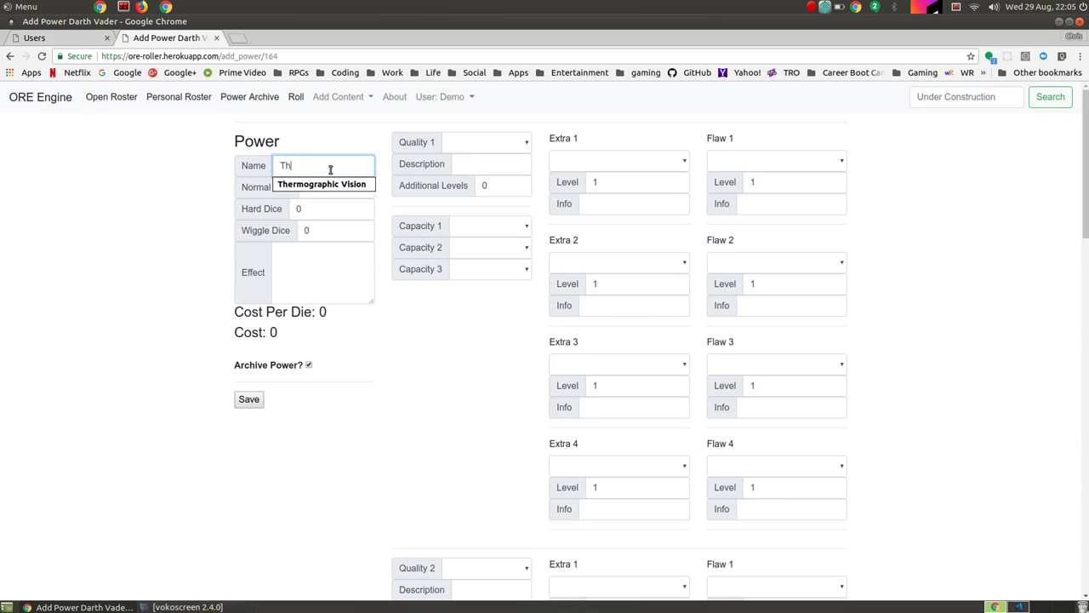
key(BackSpace)
text(elepathy)
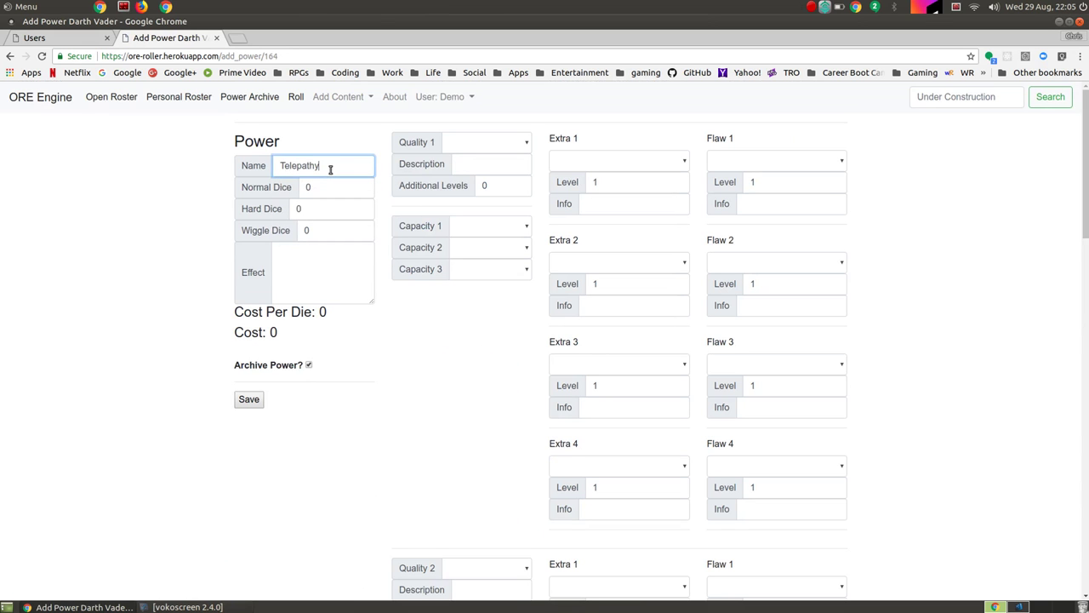
key(Tab)
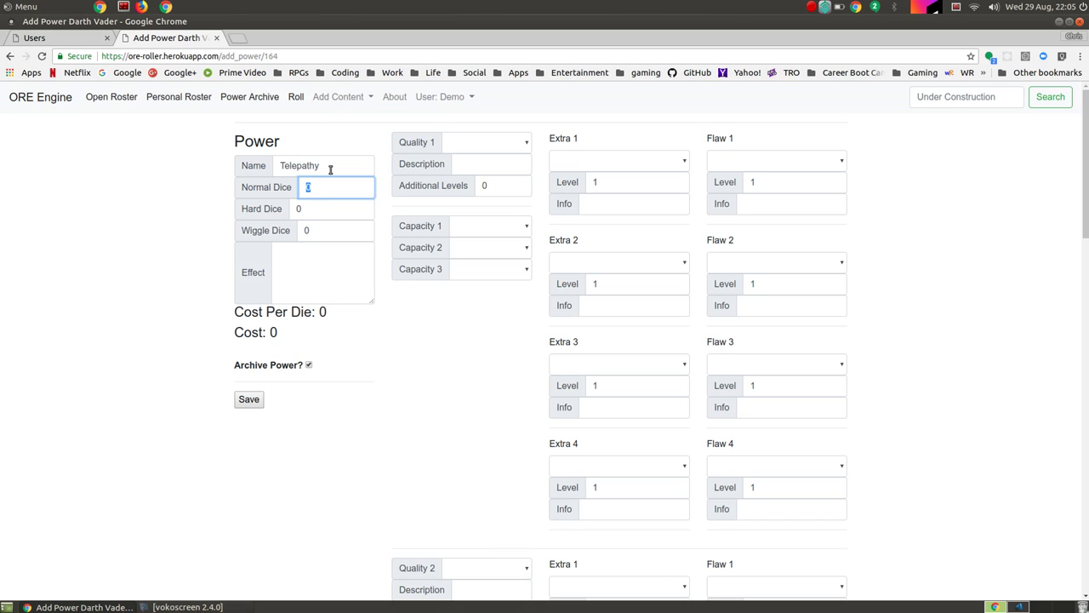
text(5)
key(Tab)
key(Tab)
key(Tab)
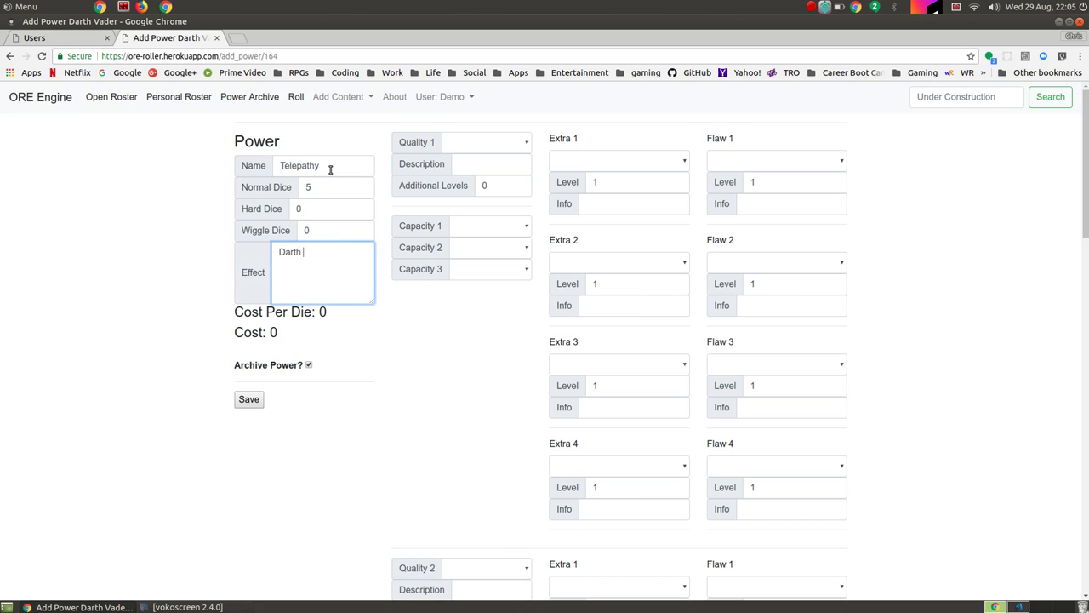
text(Darth can use the force to read adn )
text(co)
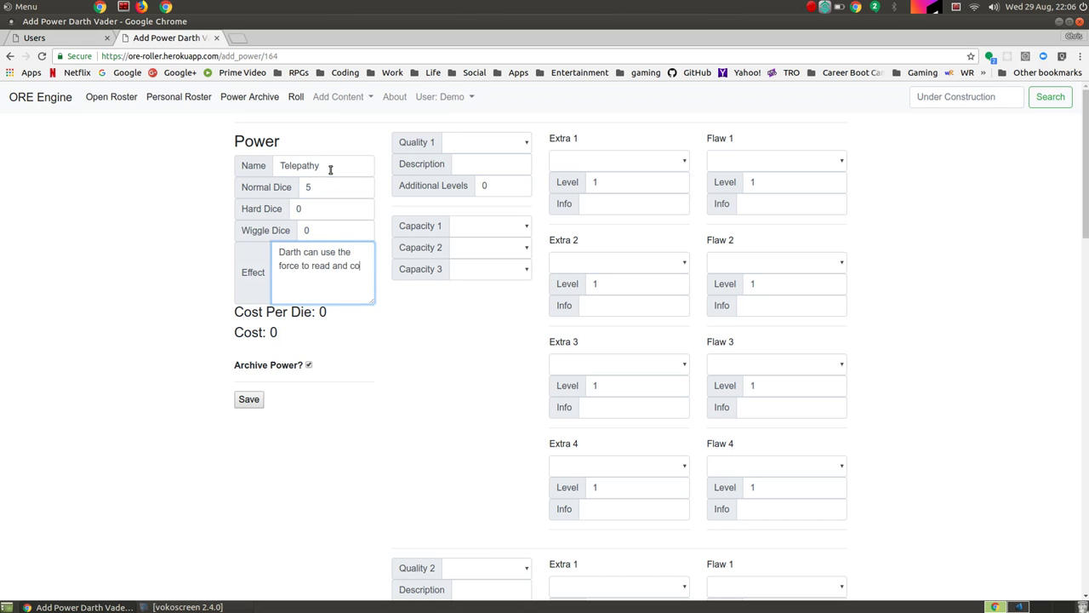
text(mmunicate with others from)
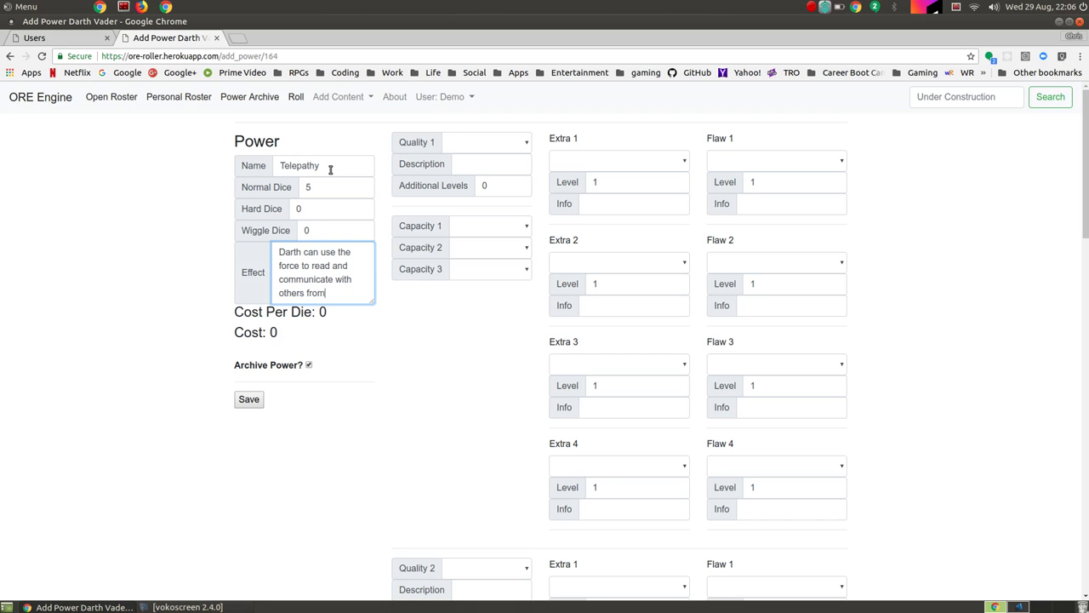
text( far away.)
Step: Make the first quality Useful (Communicate) with Range capacity and a Booster (+1) extra at level 2
click(491, 142)
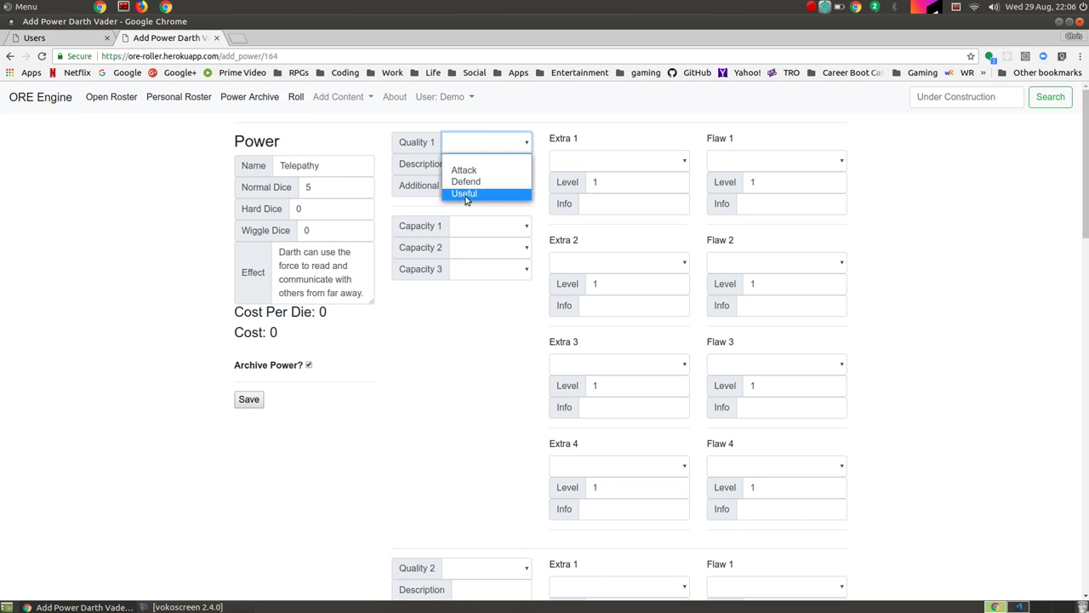
click(466, 194)
click(500, 165)
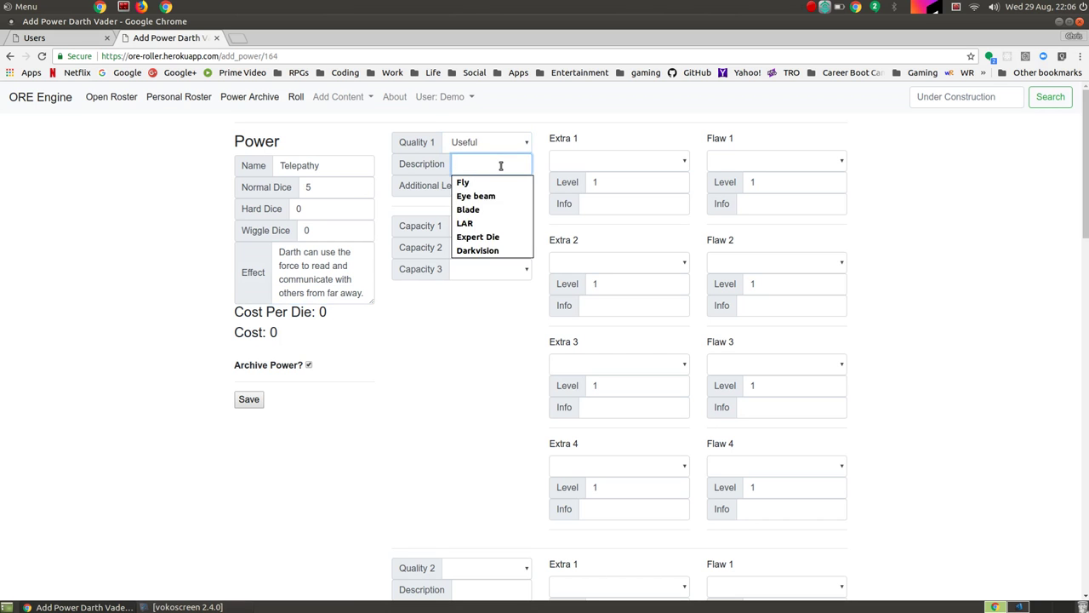
text(Communica)
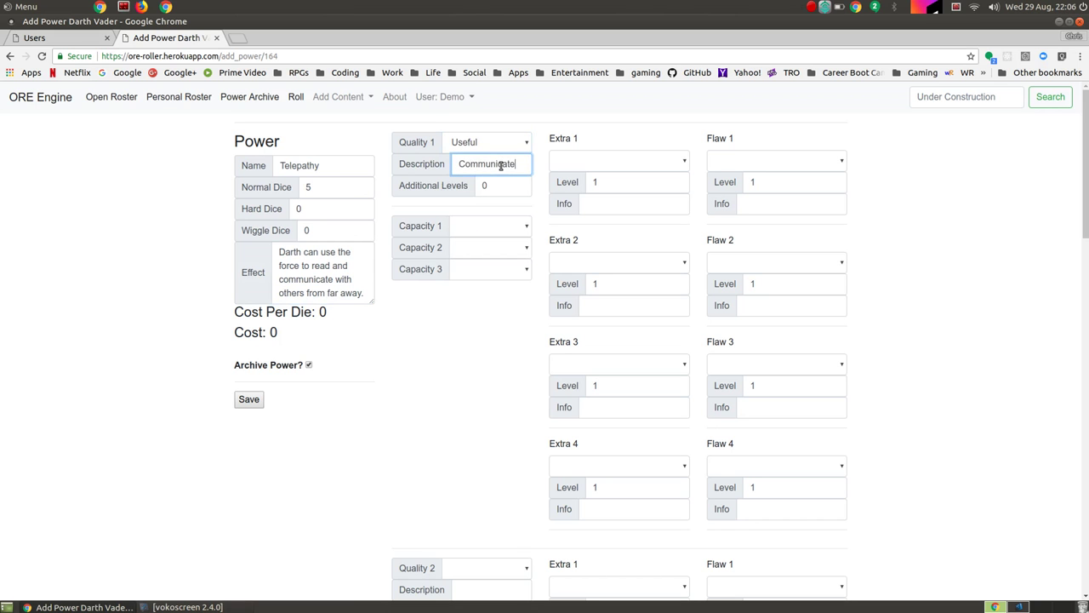
text(te)
click(486, 226)
click(474, 265)
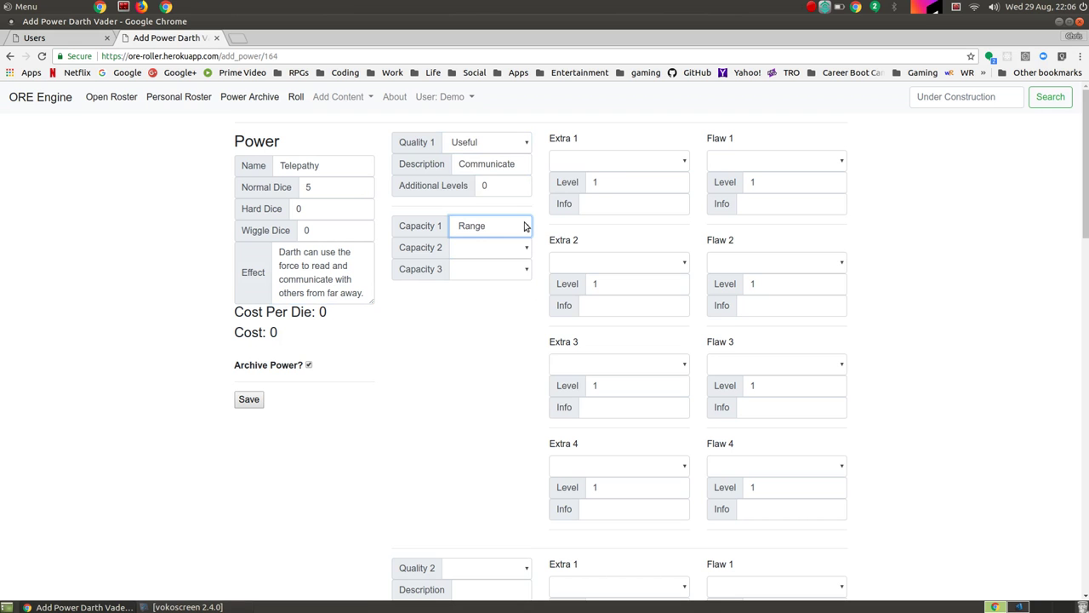
click(625, 163)
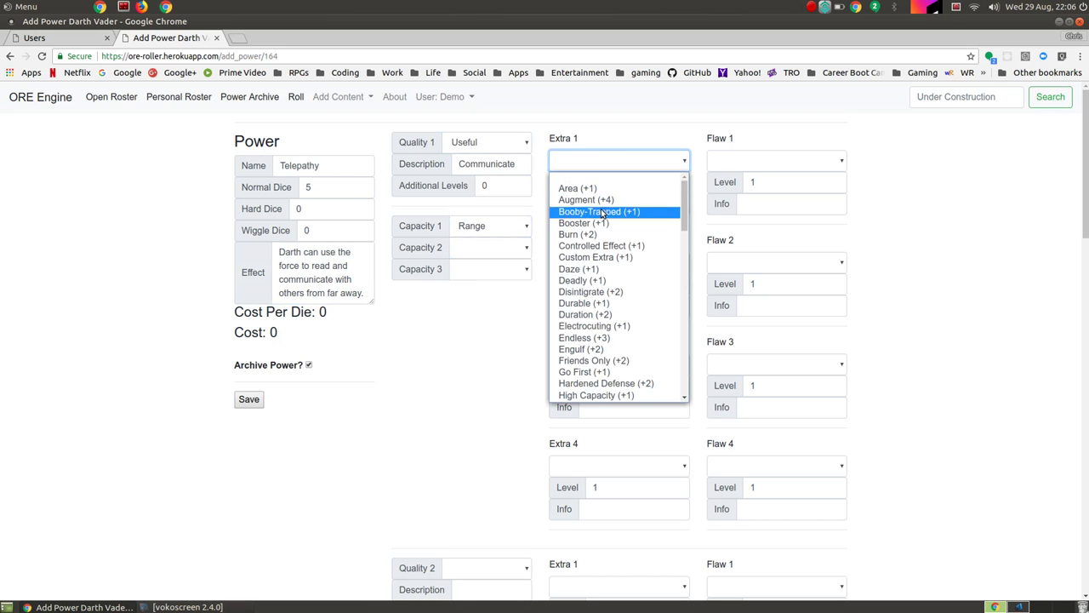
click(595, 222)
click(614, 183)
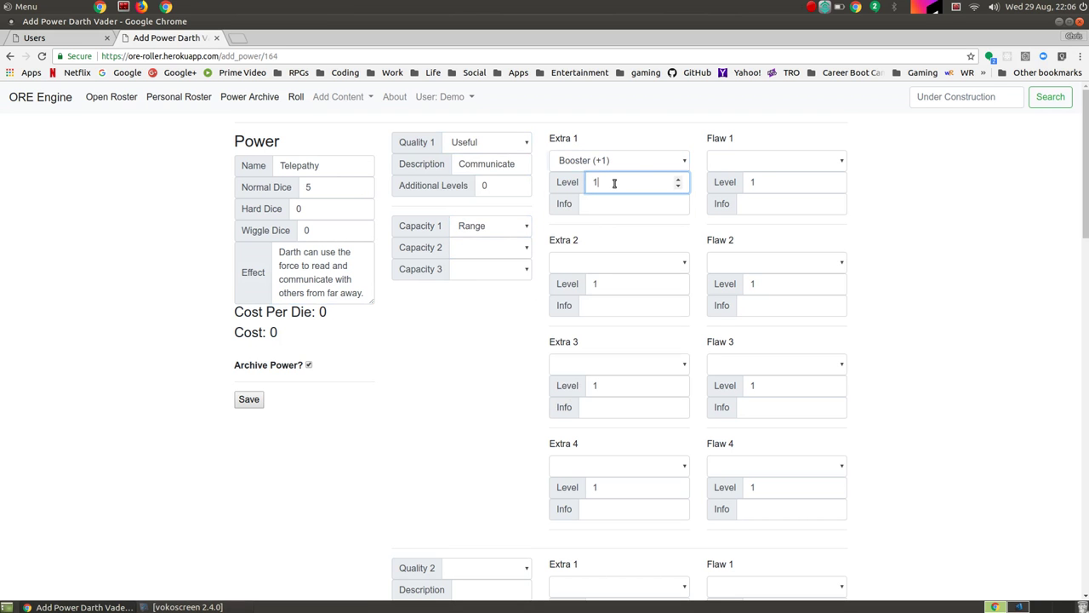
Step: Choose Slow (-2) as the first quality's flaw
click(791, 164)
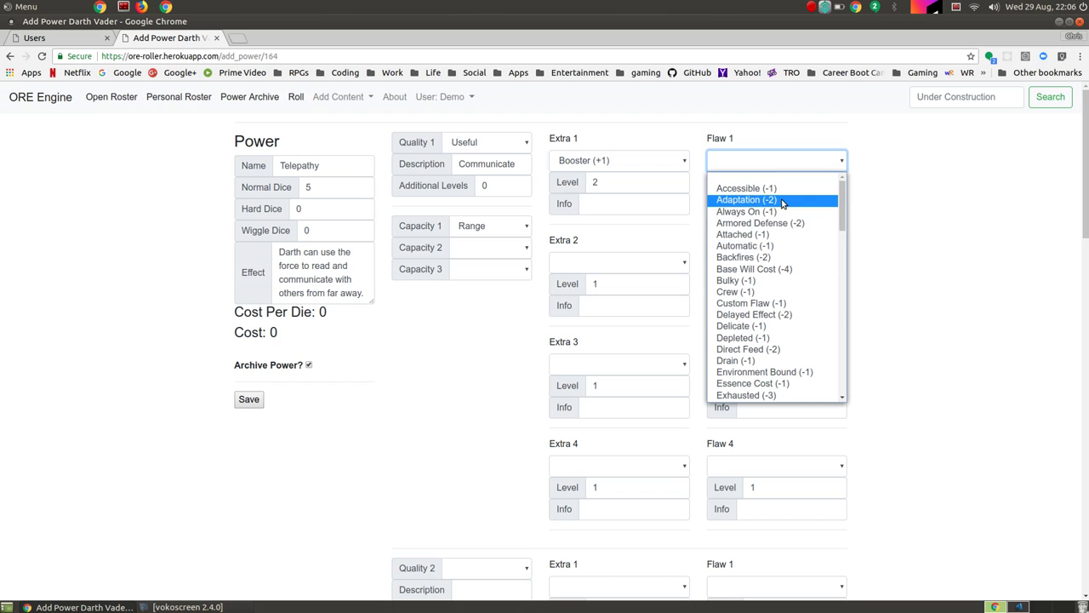
scroll(770, 255, down, 3)
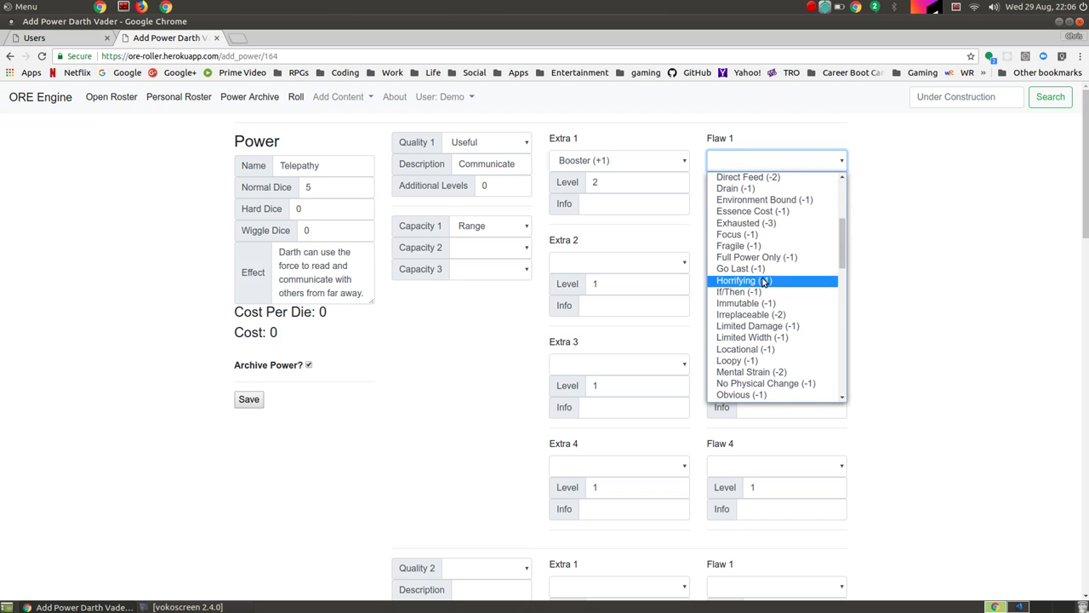
scroll(763, 273, down, 3)
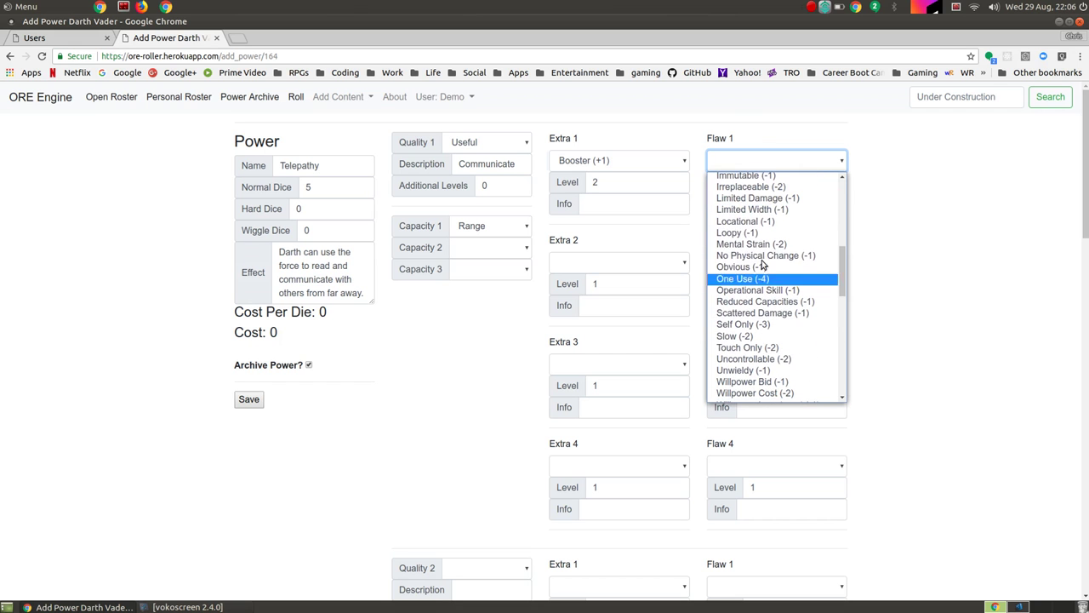
click(747, 336)
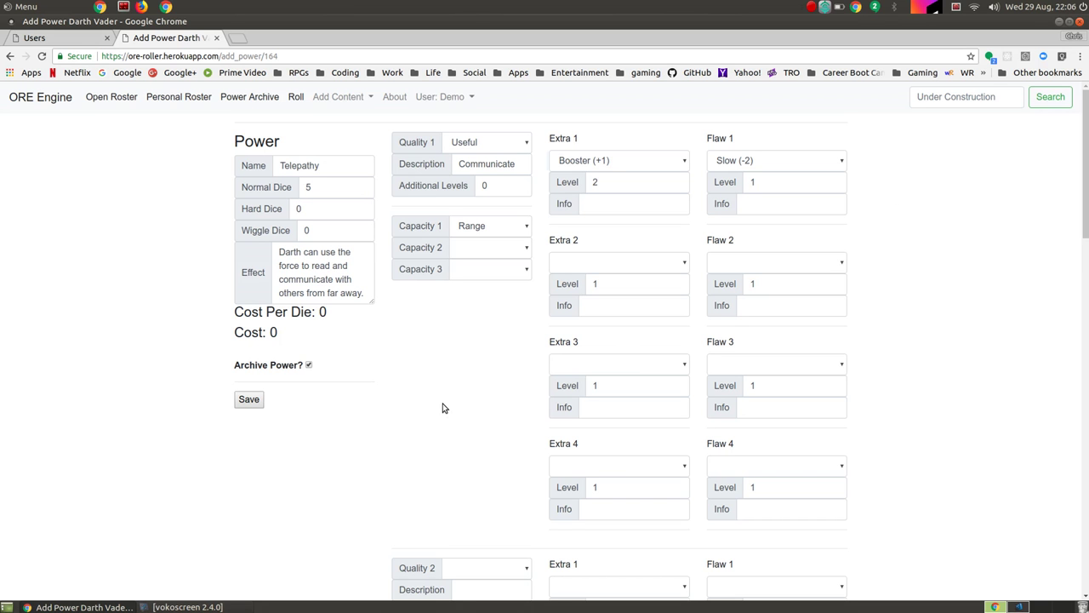
scroll(443, 408, down, 1)
scroll(443, 406, up, 1)
scroll(442, 406, down, 2)
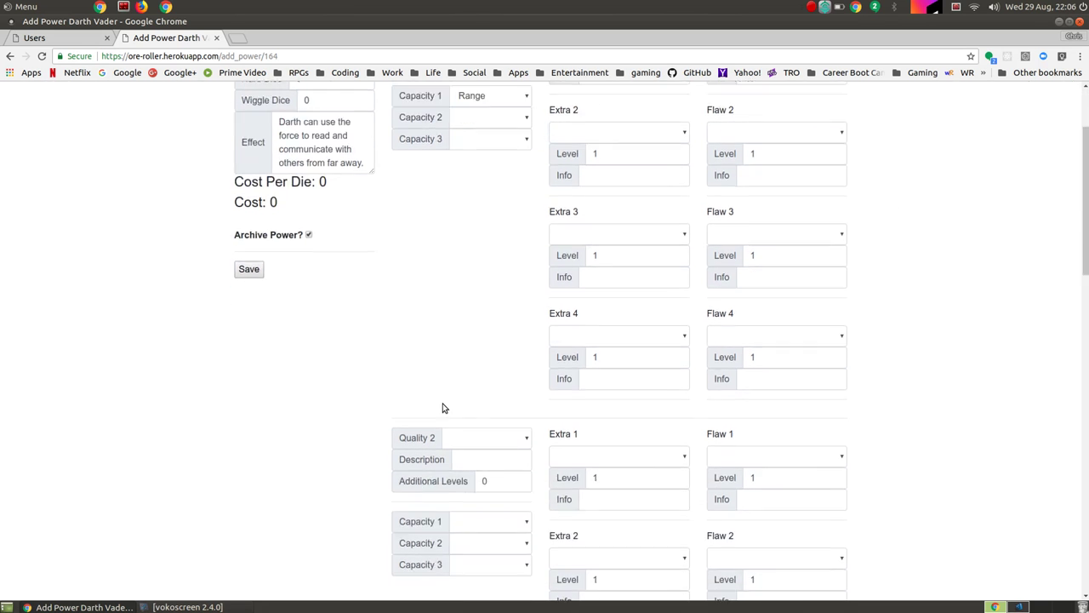
Step: Rename the power to The Force
scroll(465, 402, up, 3)
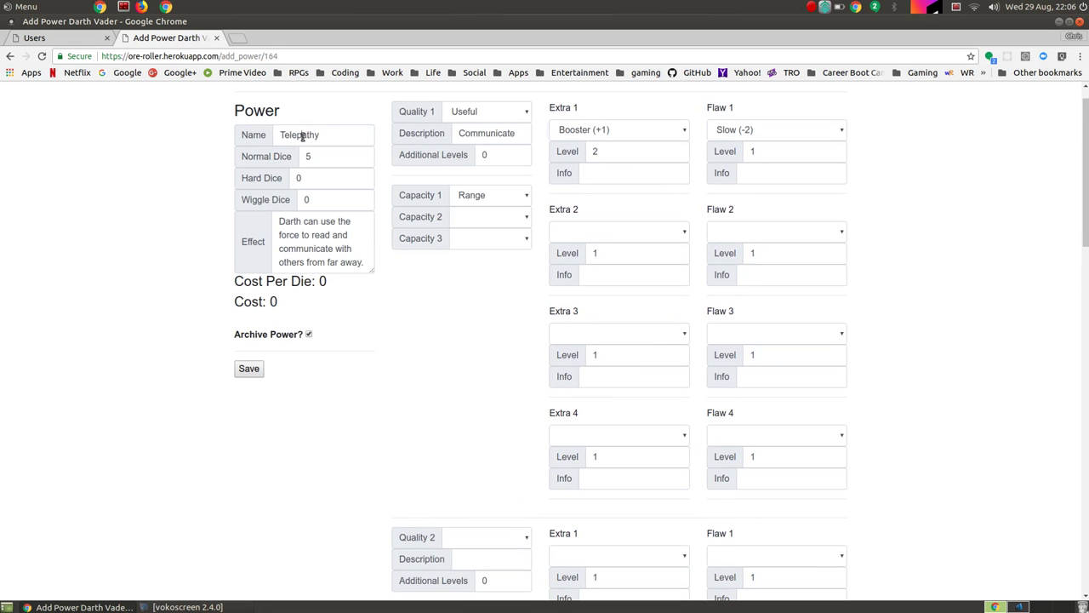
double_click(301, 137)
text(The Force)
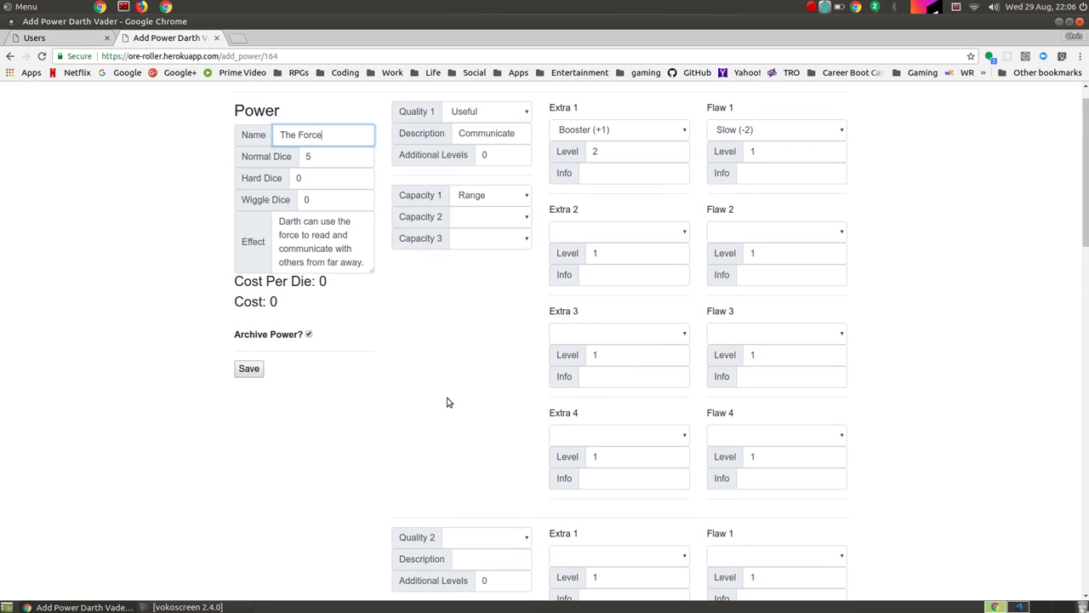
Step: Make the second quality Useful, described as Precognition, with Self capacity
scroll(449, 403, down, 3)
click(475, 423)
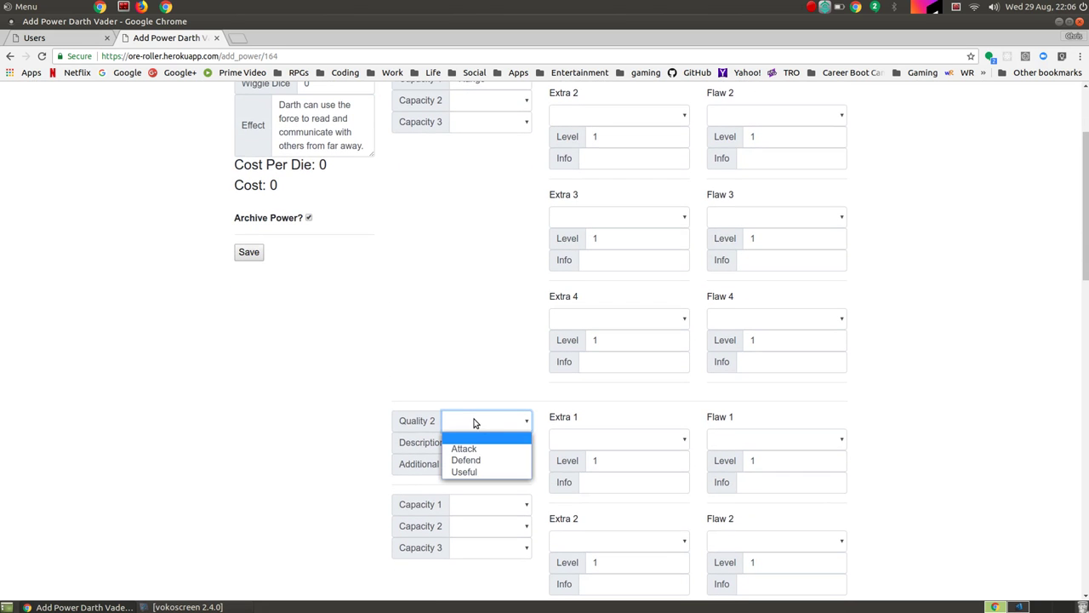
click(470, 472)
click(493, 441)
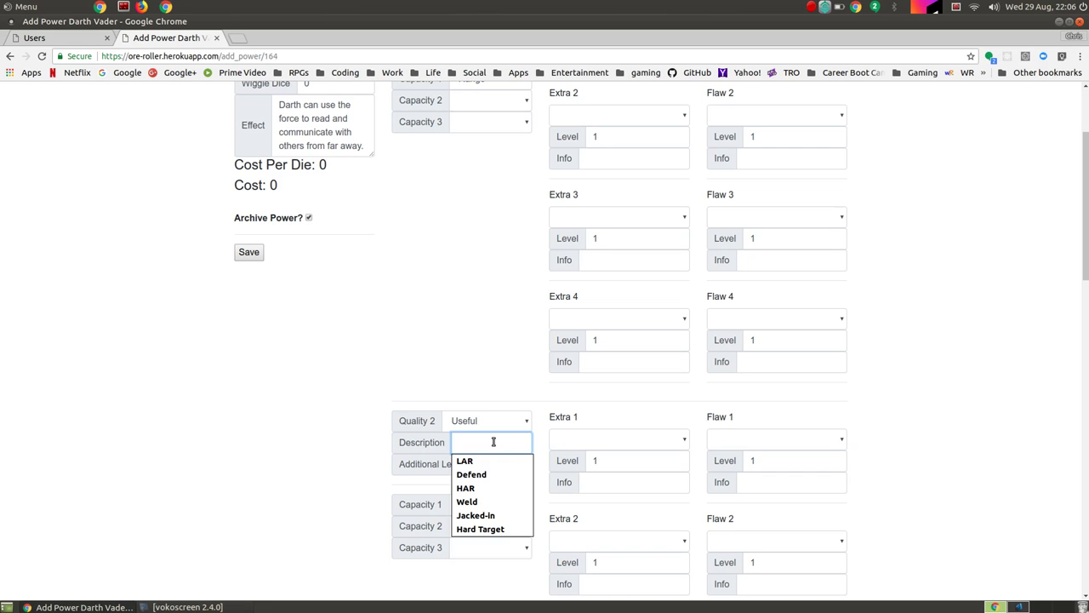
text(Precogn)
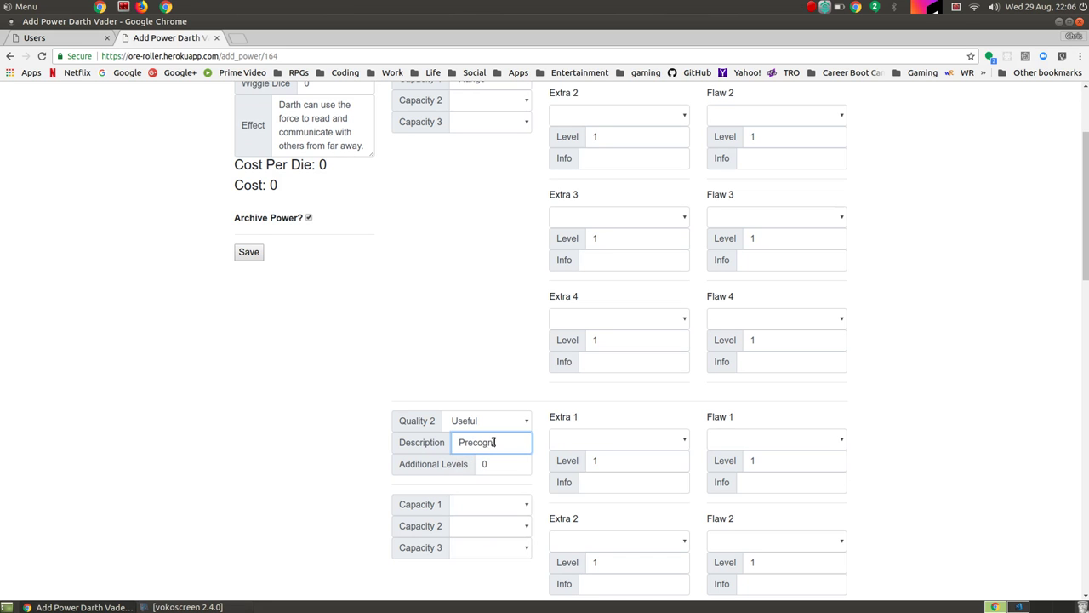
text(ition)
scroll(489, 426, down, 2)
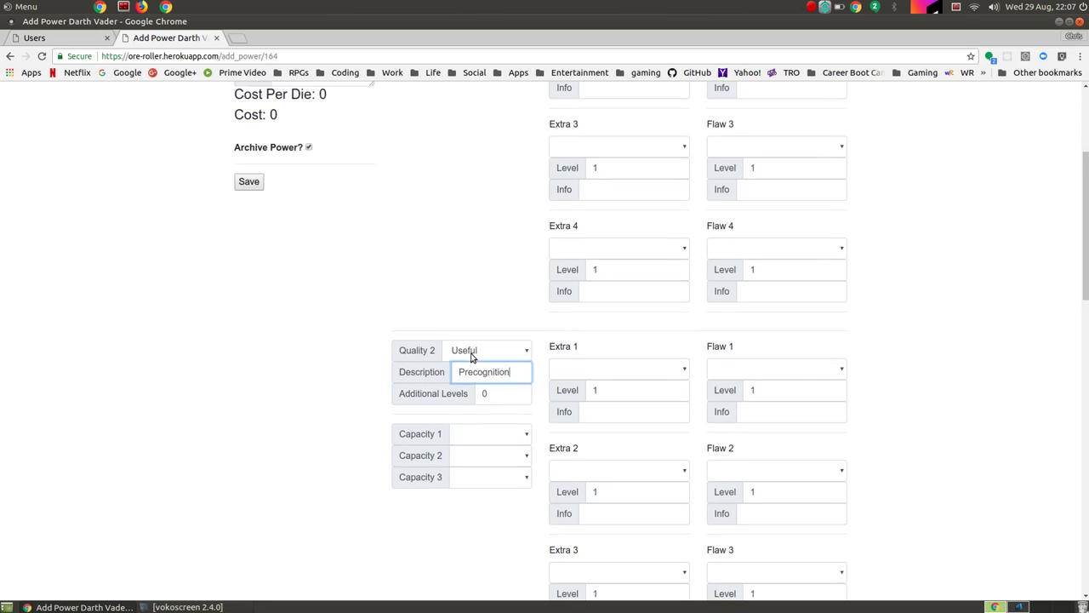
click(483, 416)
click(468, 479)
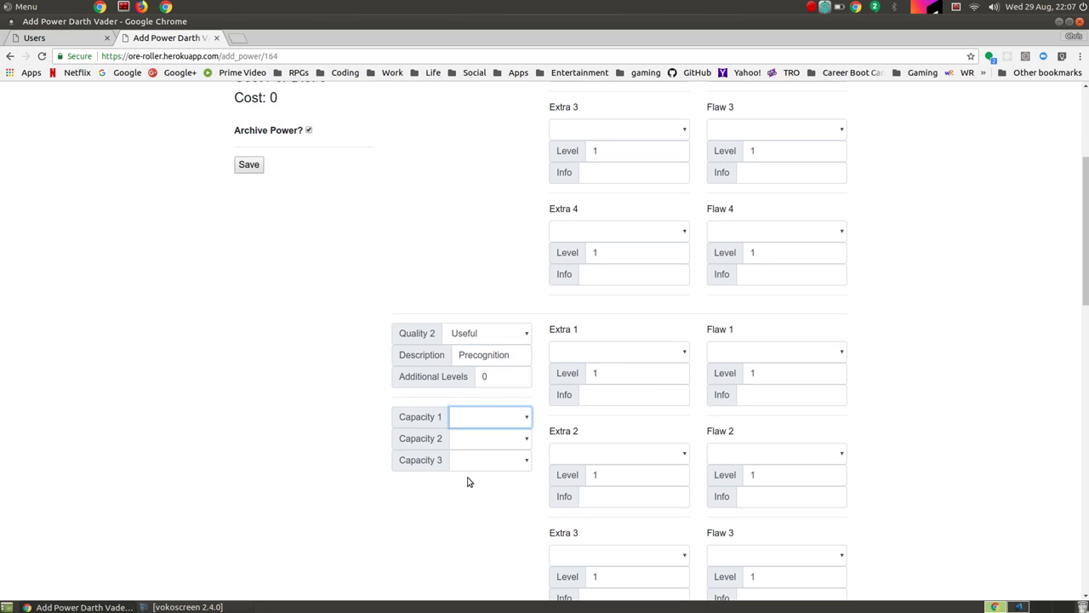
Step: Give the second quality a Custom Flaw (-1) noting 'Affected by emotions'
click(629, 355)
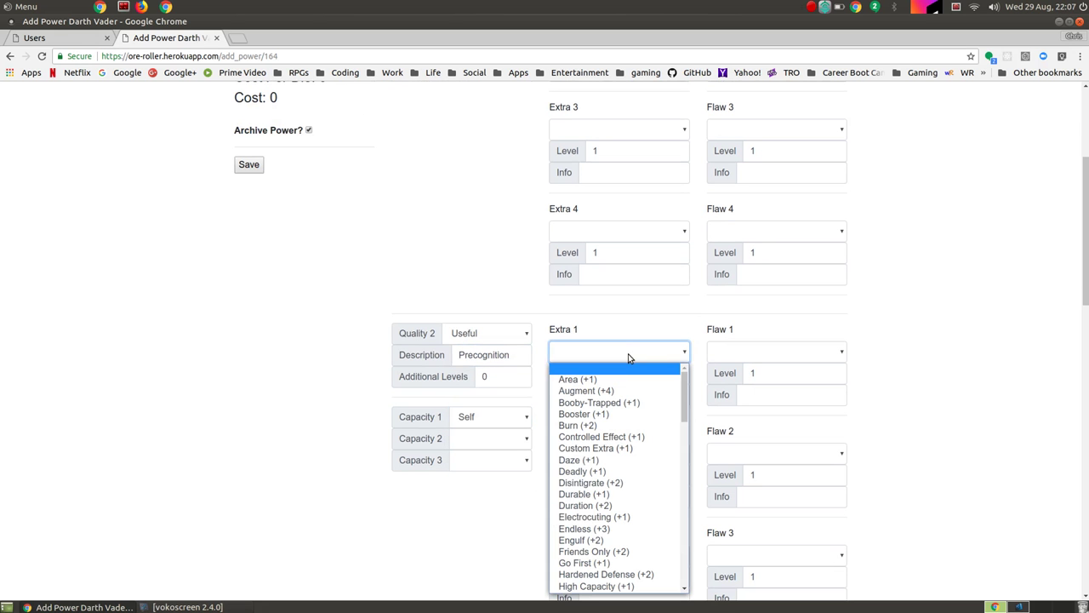
scroll(619, 467, down, 3)
scroll(632, 455, up, 3)
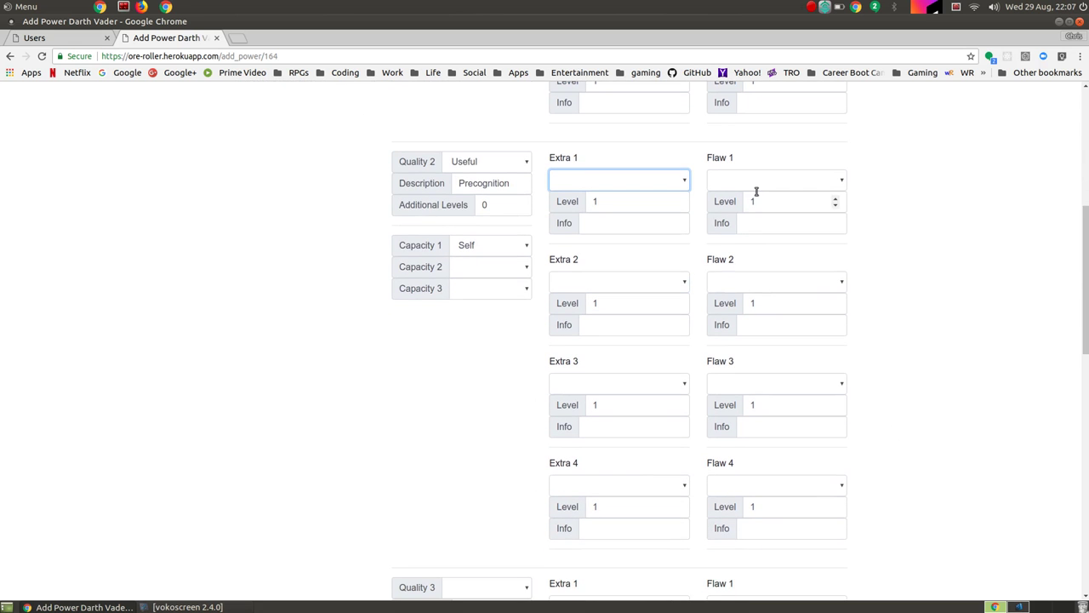
click(761, 182)
scroll(797, 346, down, 2)
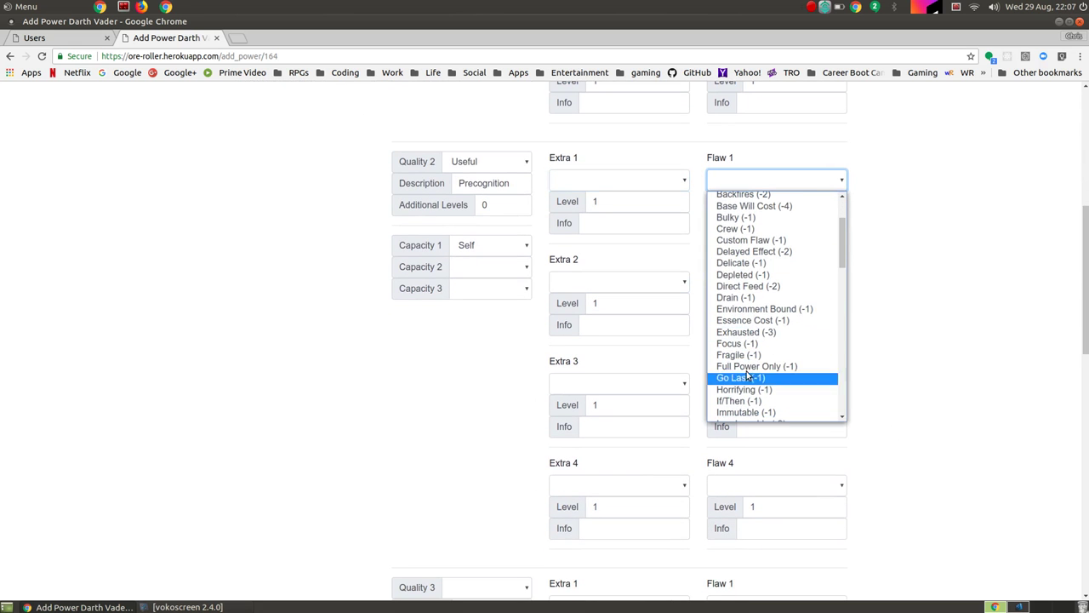
click(761, 241)
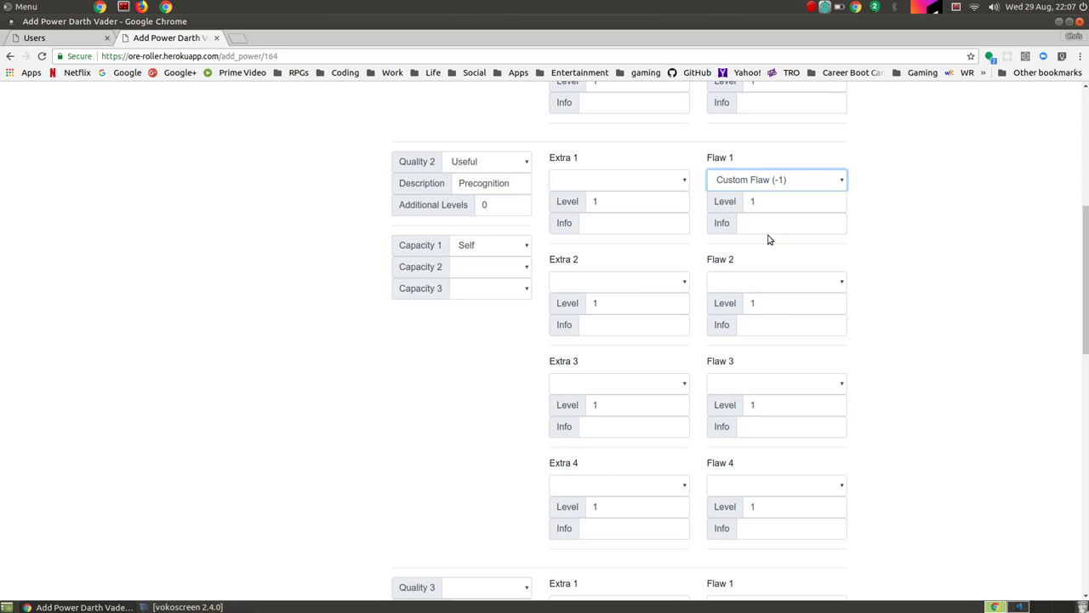
click(779, 225)
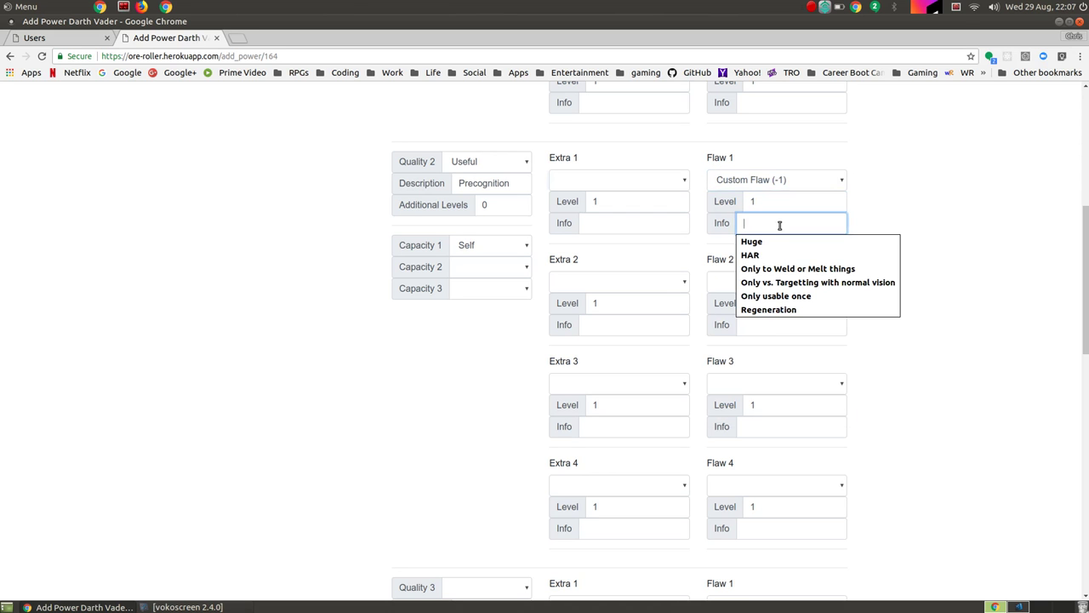
text(Affected)
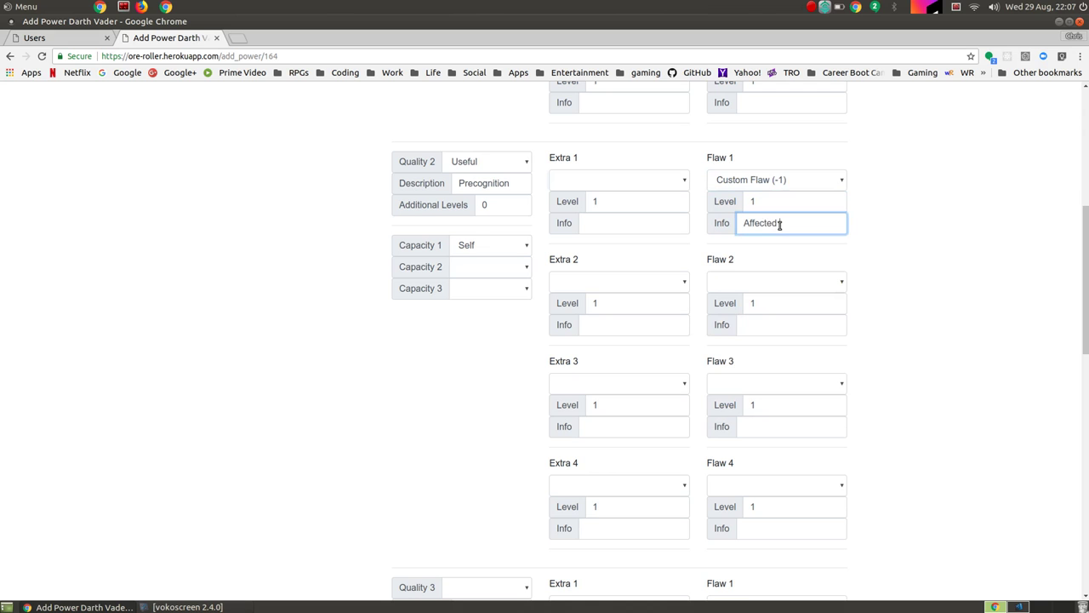
text( by emotions)
click(878, 229)
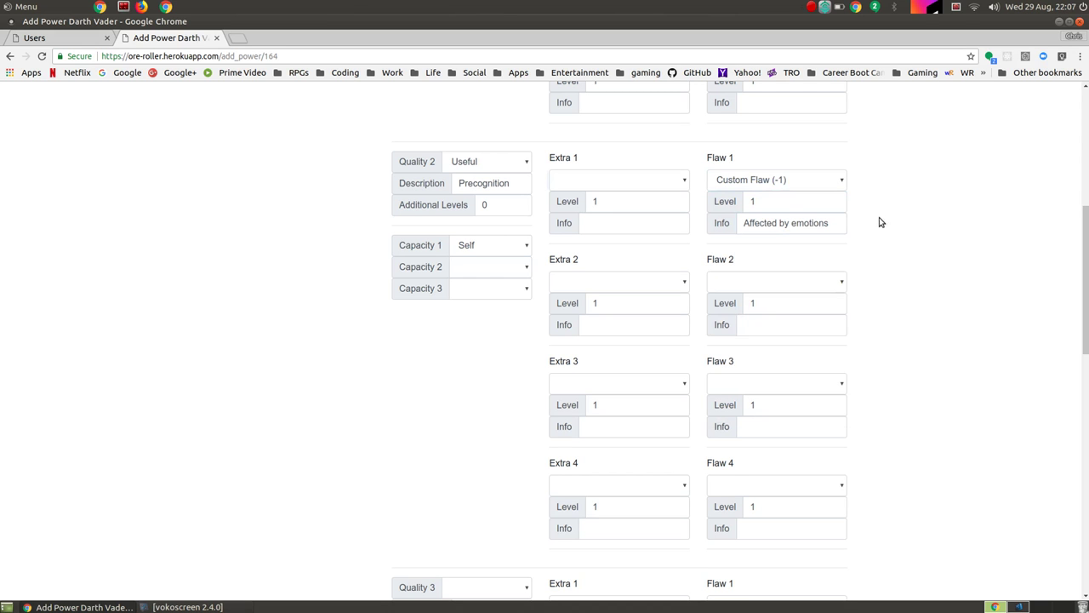
scroll(880, 210, up, 2)
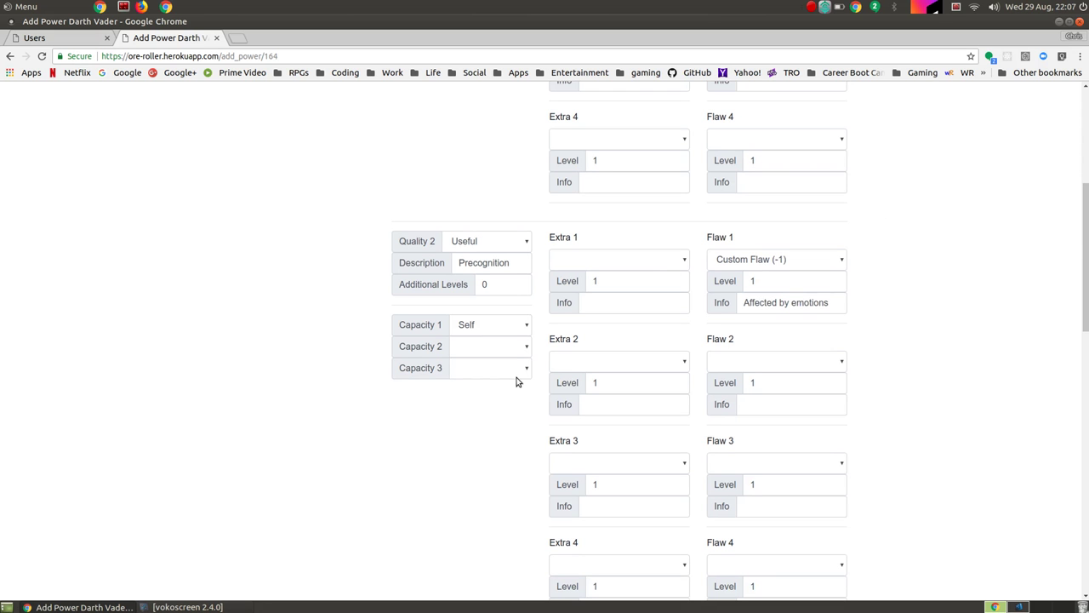
Step: Make the third quality Useful, described as Sense Force, with Range capacity
scroll(515, 383, down, 4)
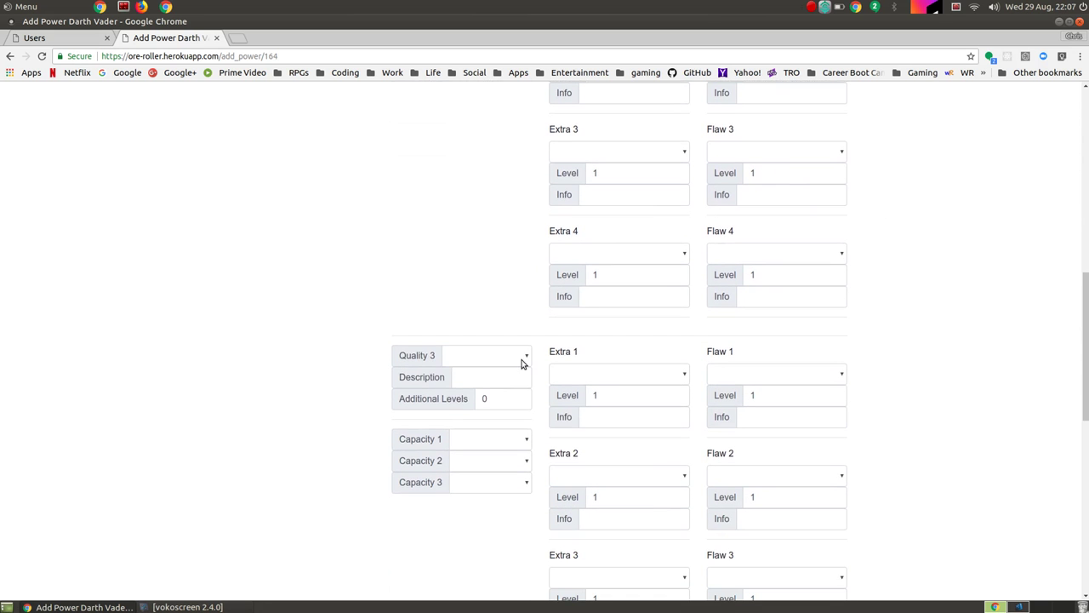
click(520, 356)
click(491, 405)
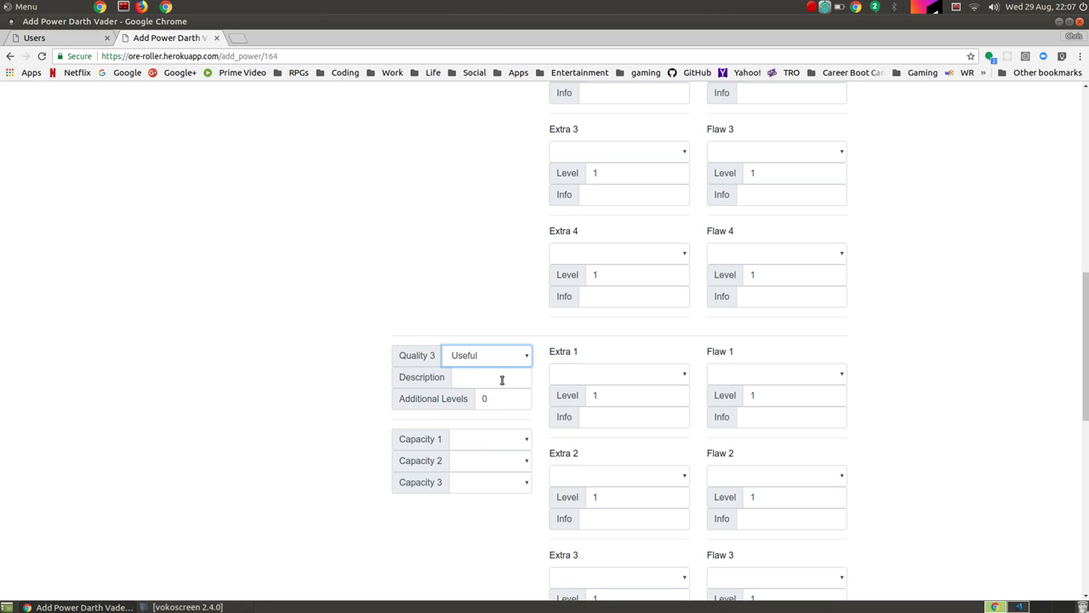
click(502, 379)
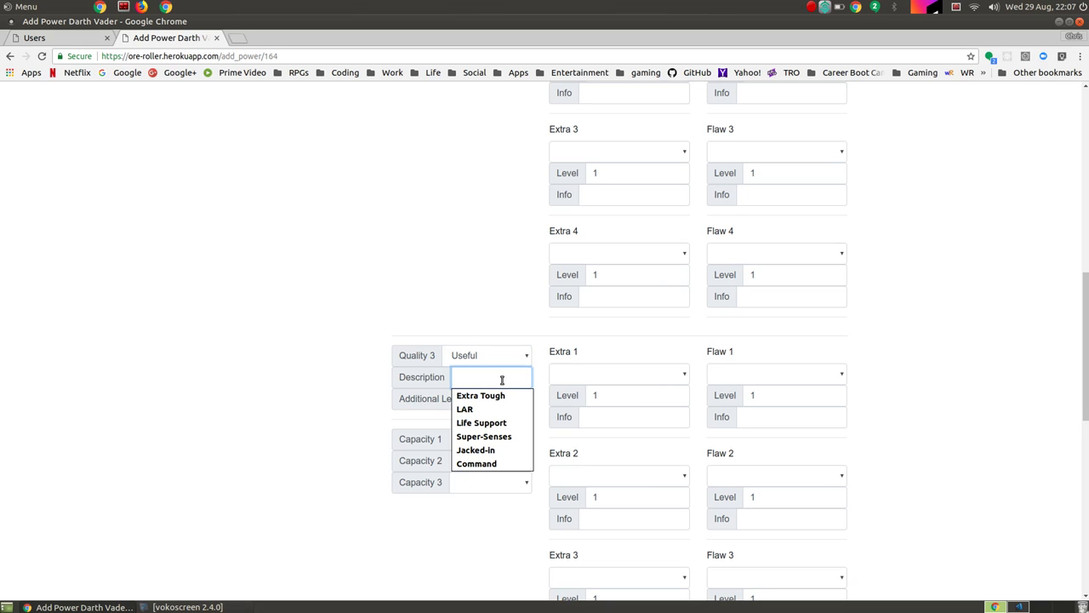
text(Sense F)
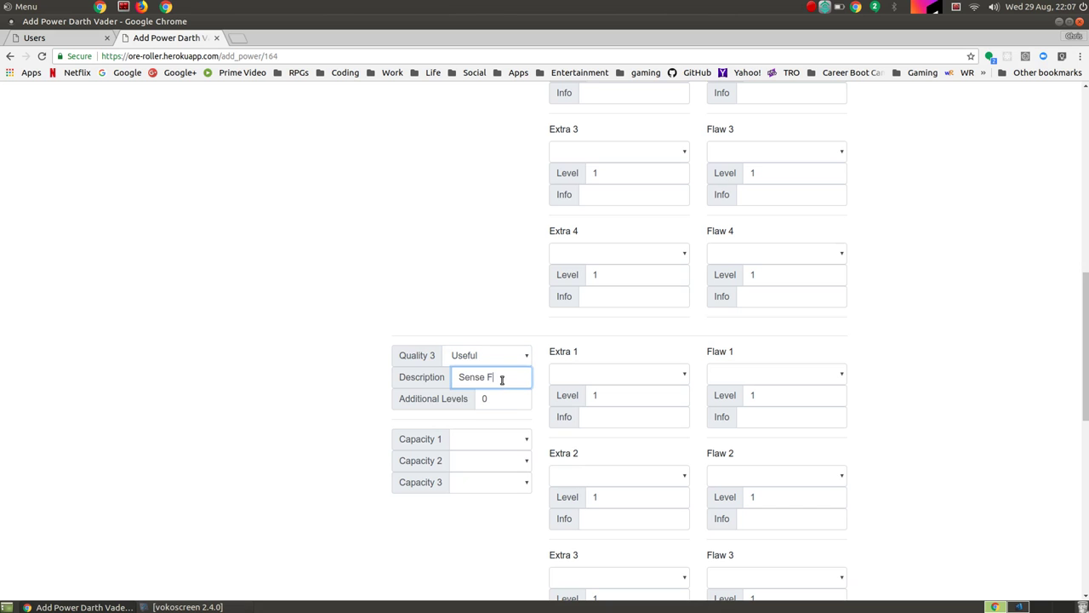
text(orce)
key(Tab)
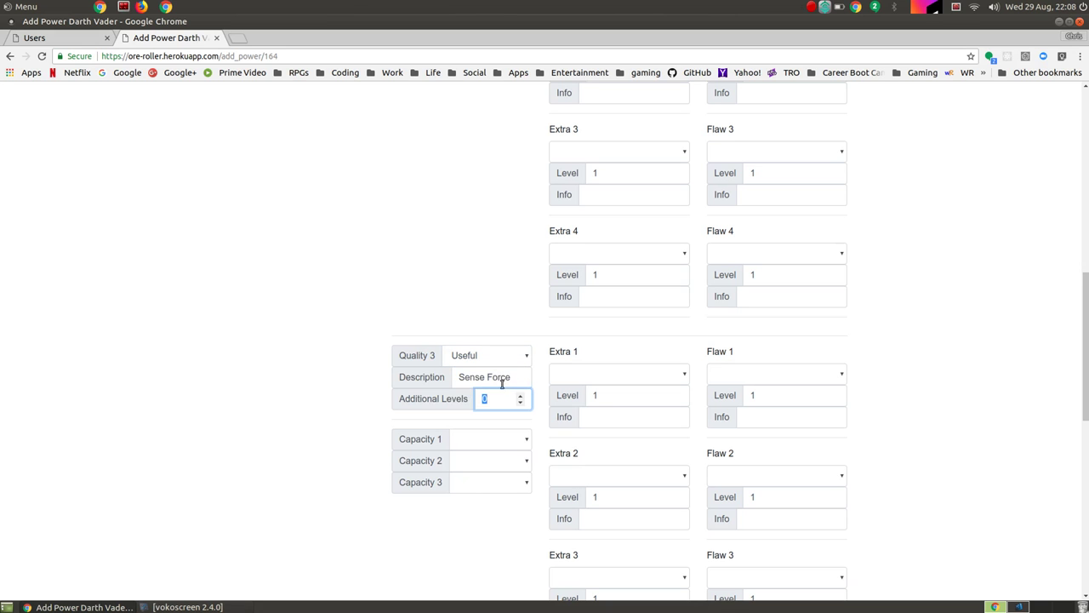
click(521, 439)
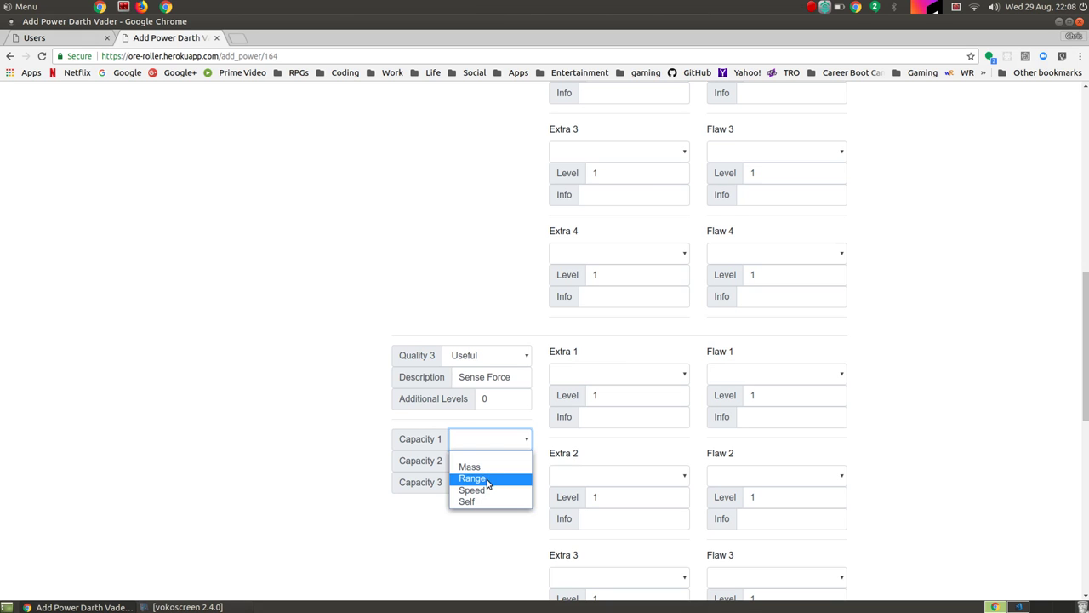
click(488, 479)
Step: Add a Booster (+1) extra and an If/Then (-1) flaw reading 'Limited to major or local distrubances'
click(647, 382)
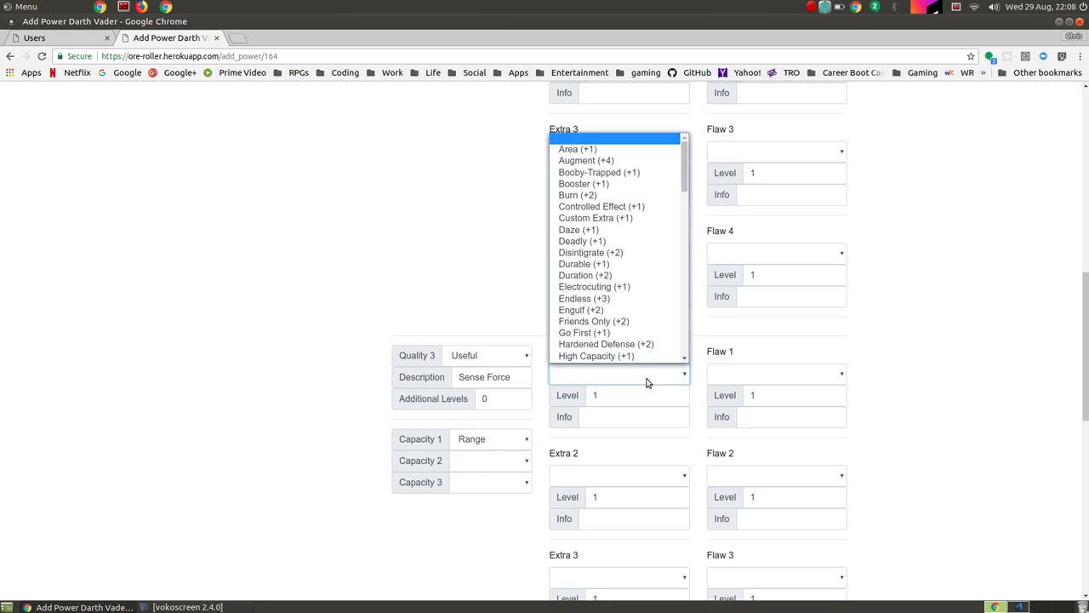
key(b)
key(b)
key(Return)
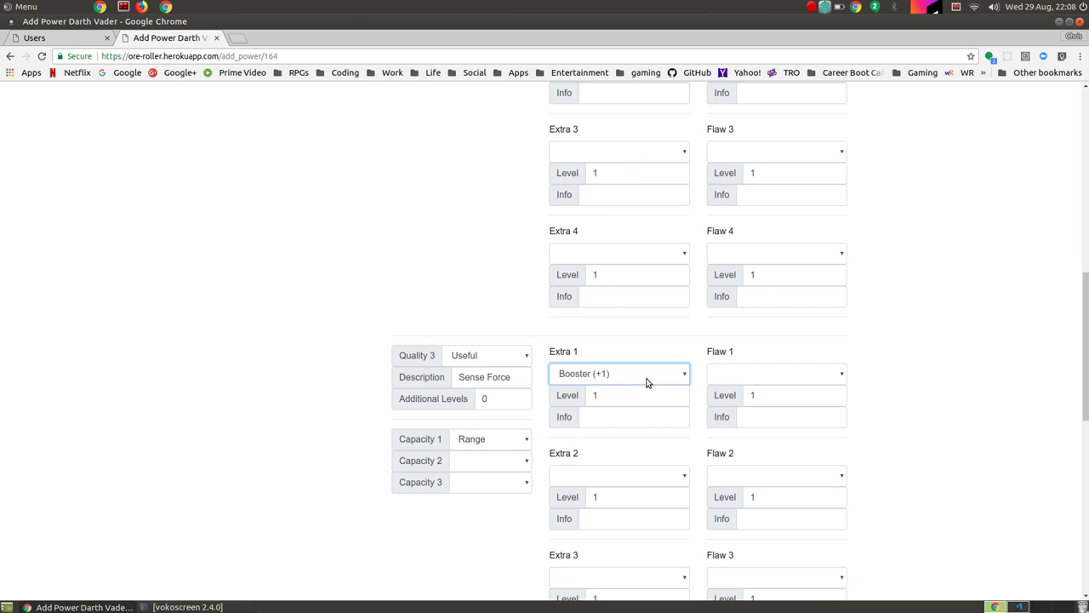
click(776, 372)
key(i)
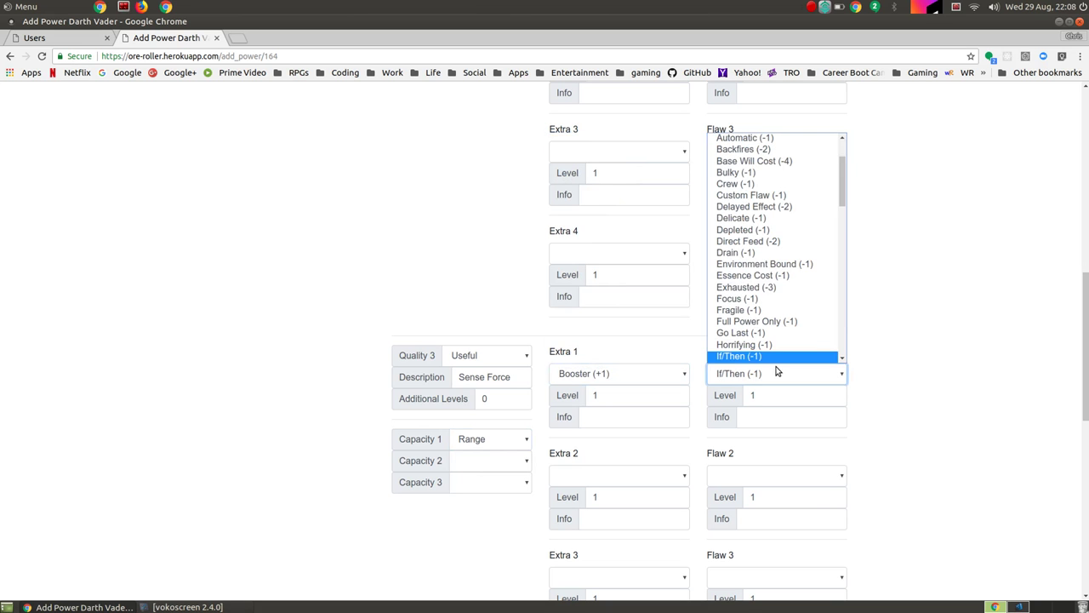
key(Return)
click(785, 419)
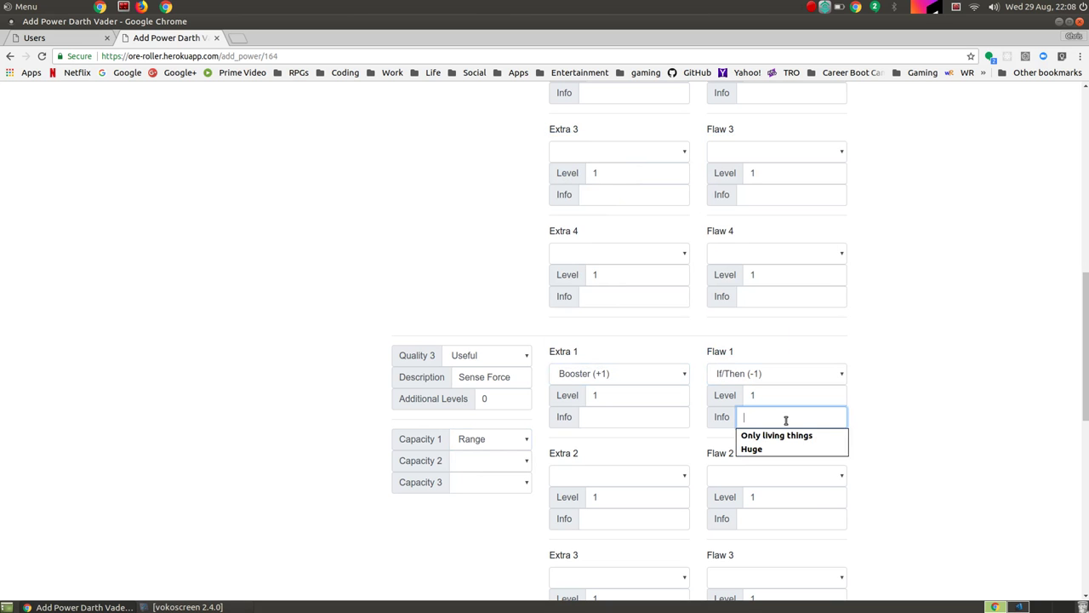
text(Limited to)
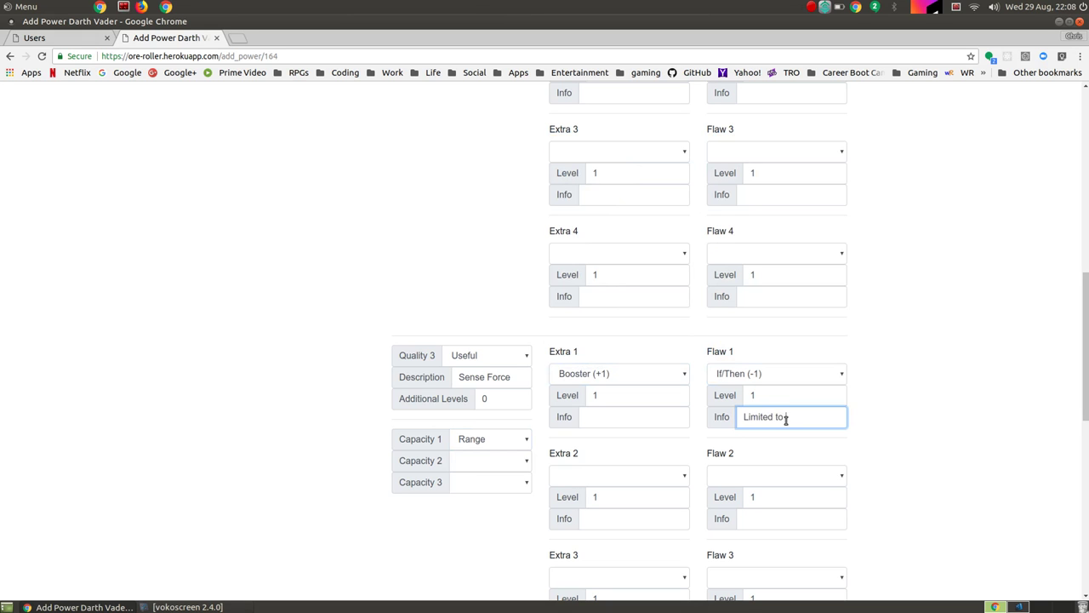
text( maj)
text(or or local di)
text(strubances)
scroll(932, 375, down, 3)
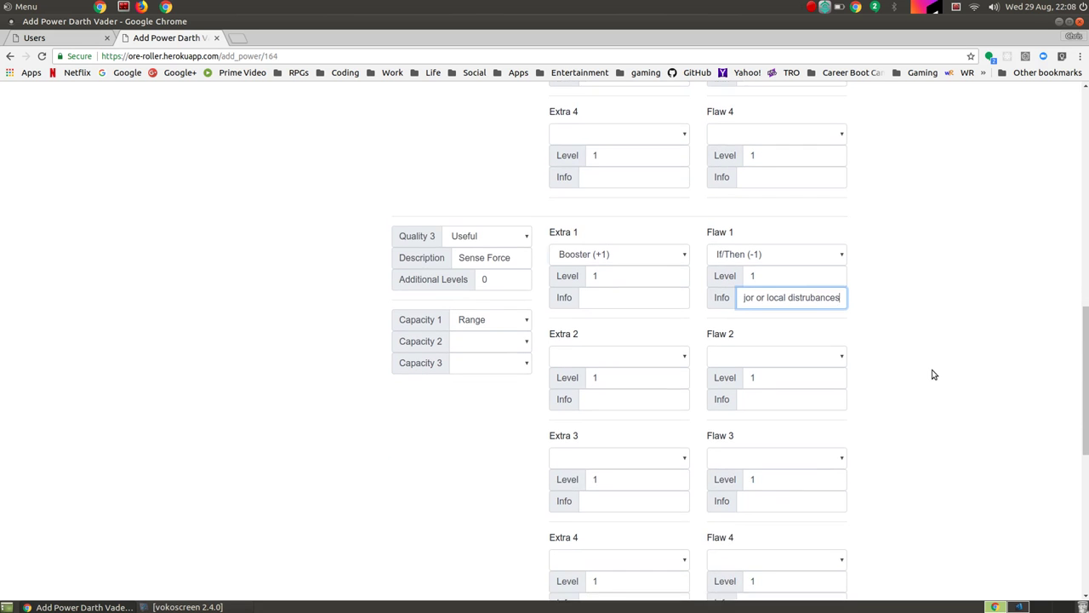
scroll(932, 375, down, 10)
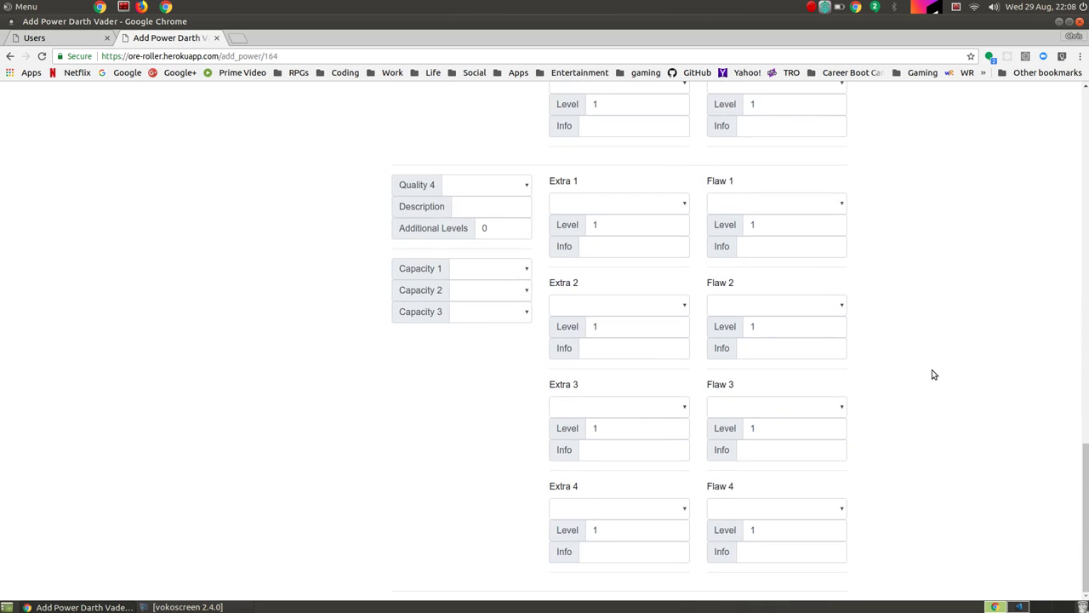
scroll(887, 341, up, 15)
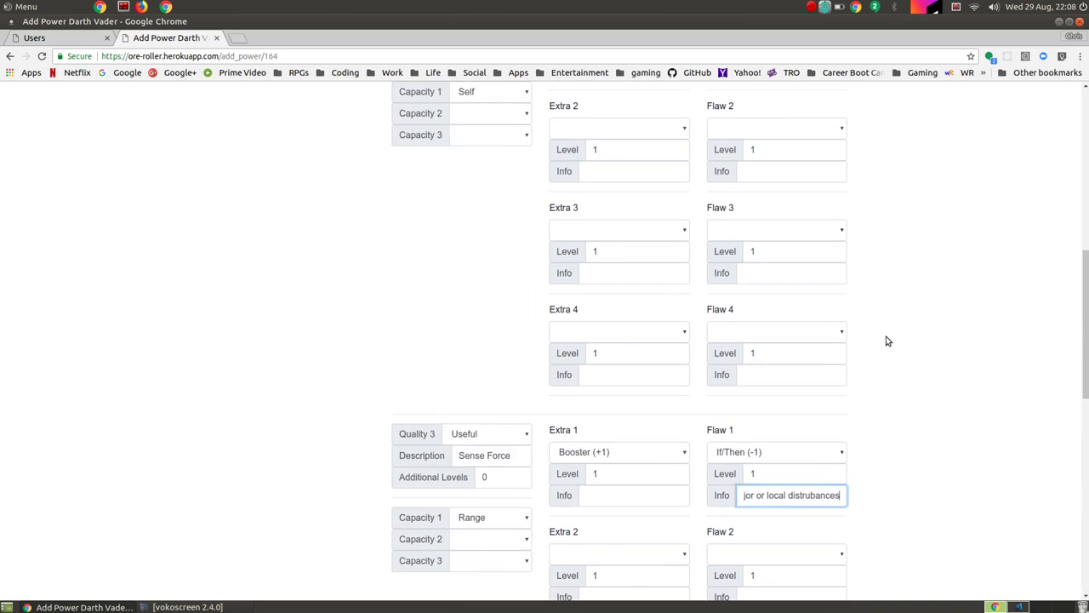
scroll(888, 341, up, 10)
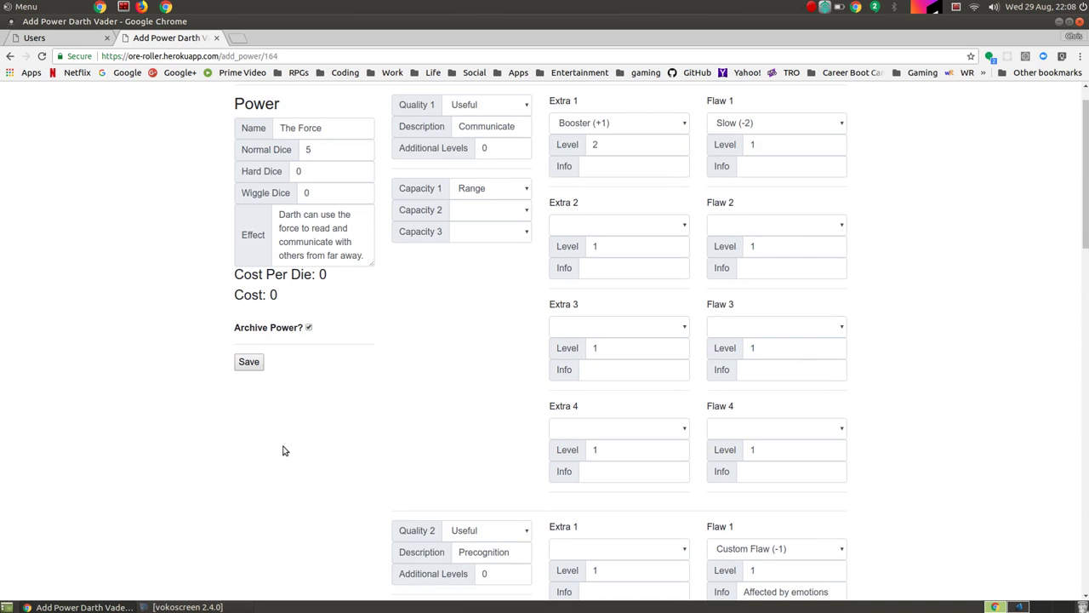
scroll(283, 450, up, 1)
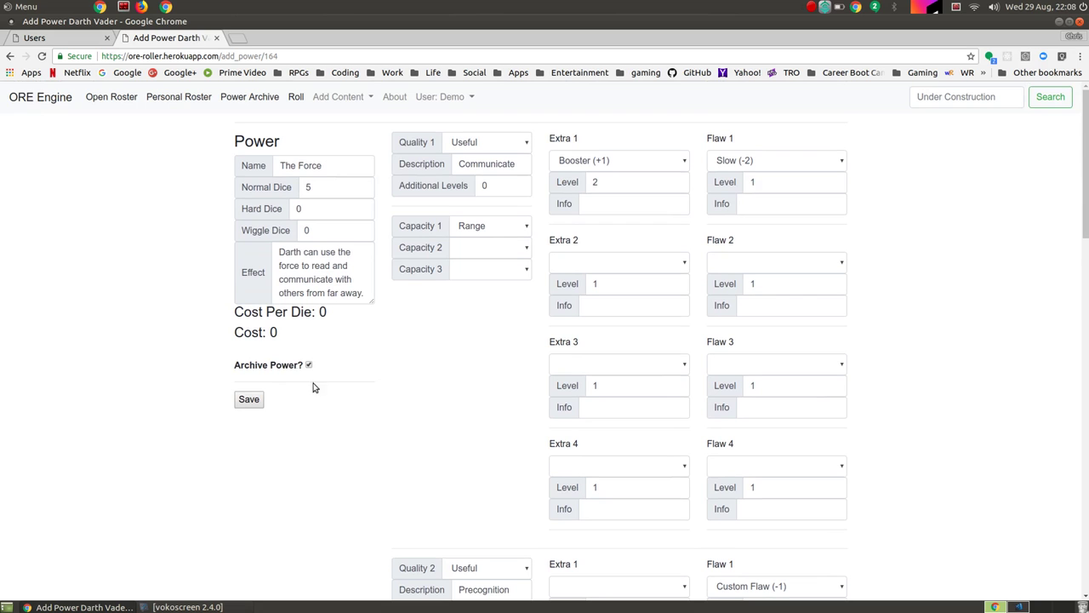
Step: Save The Force and check it on the sheet as 5d at 25pts, total 352pts
click(245, 400)
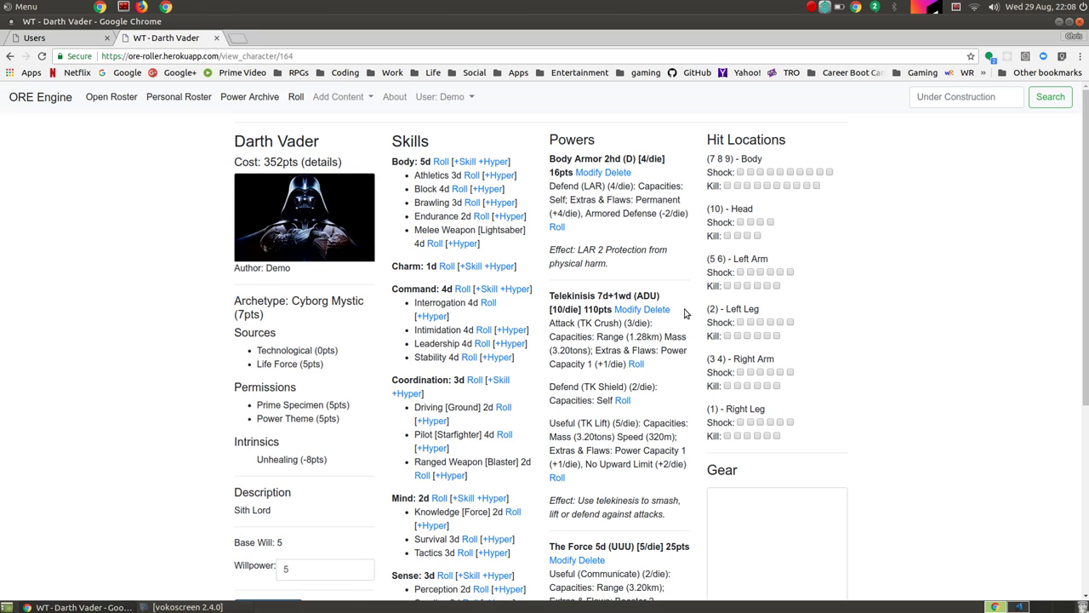
scroll(628, 396, down, 1)
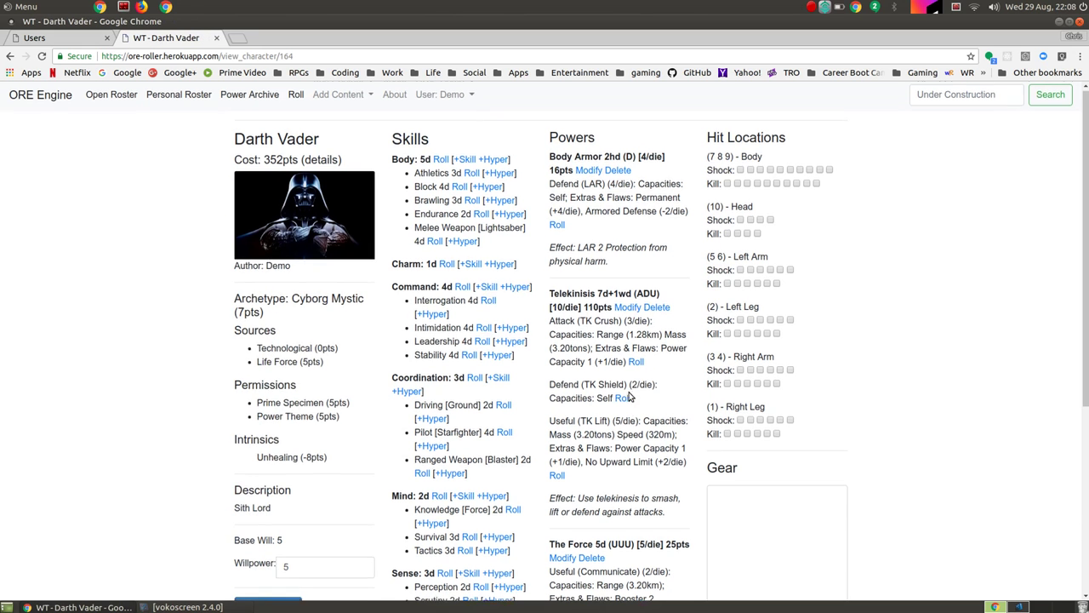
scroll(628, 397, down, 4)
scroll(619, 408, down, 3)
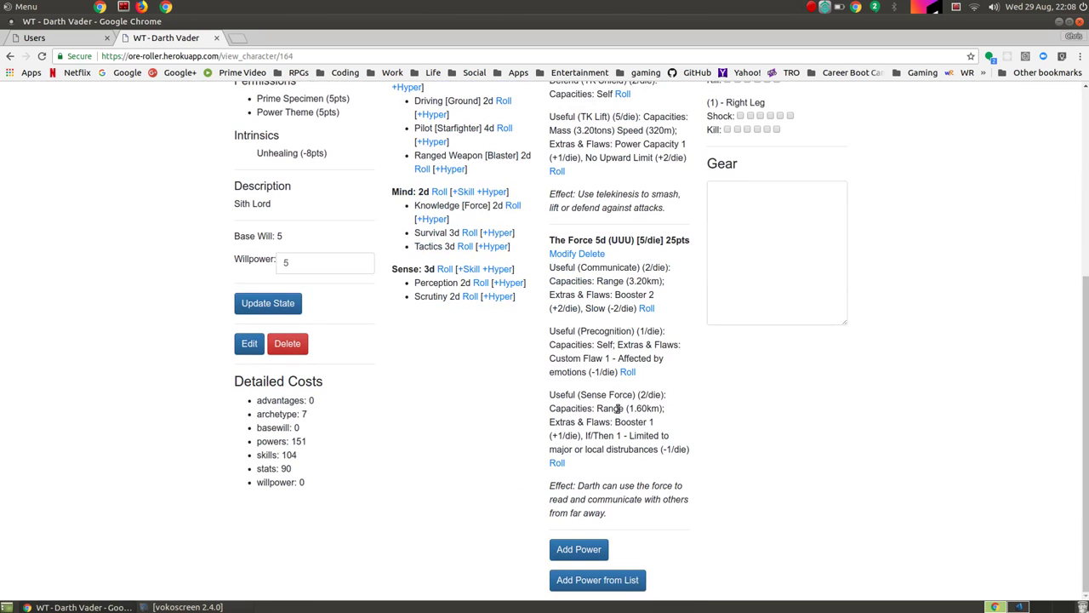
scroll(618, 408, up, 7)
scroll(618, 410, down, 7)
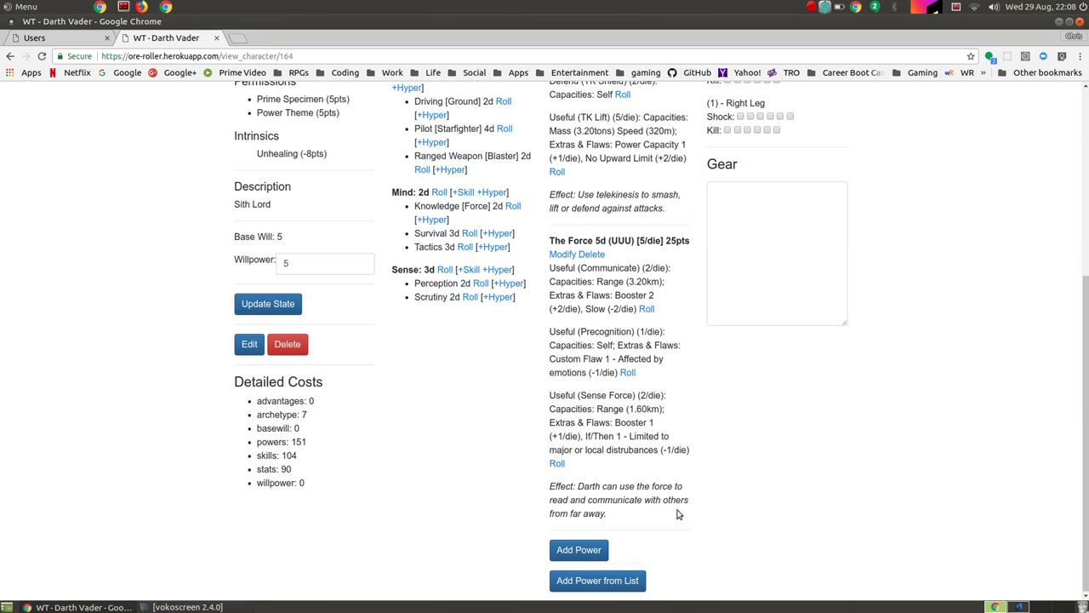
Step: Add a new power named 'Lightsaber' with 10 normal dice
click(591, 552)
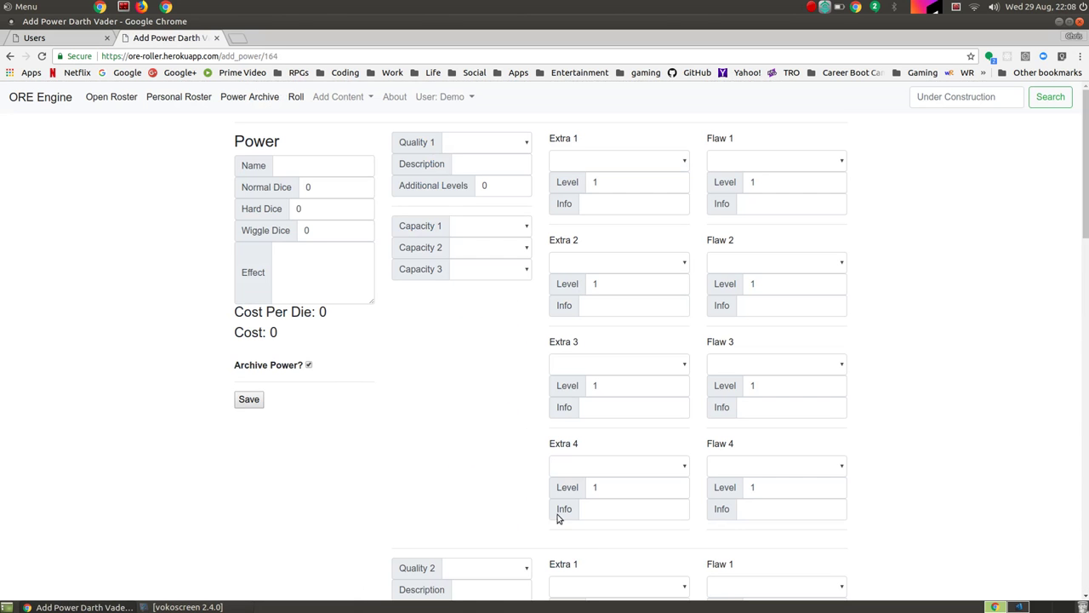
click(285, 165)
text(Lightsaber)
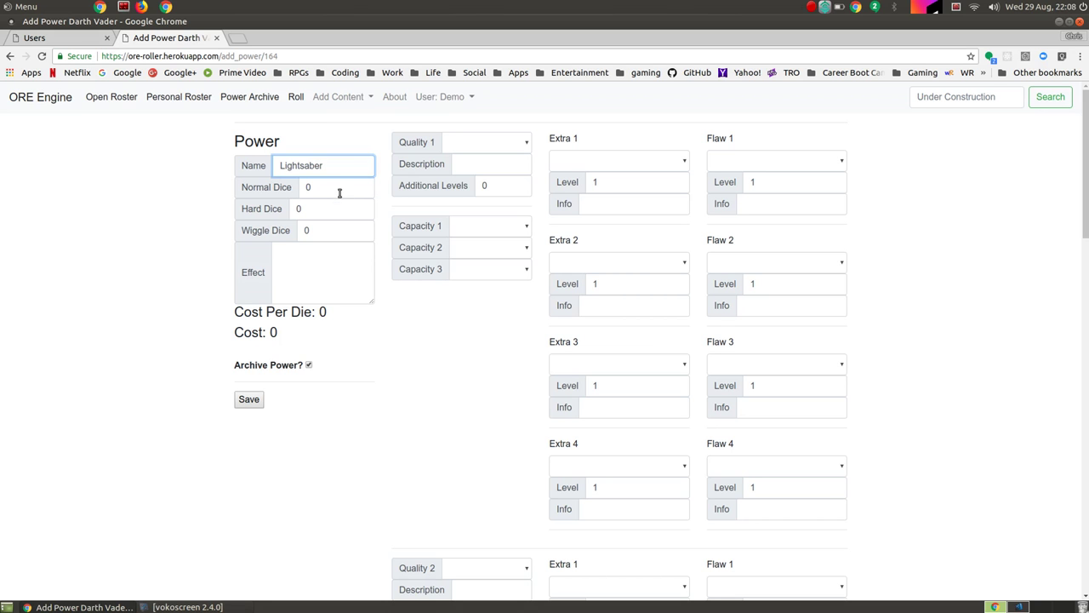
click(341, 188)
key(BackSpace)
text(10)
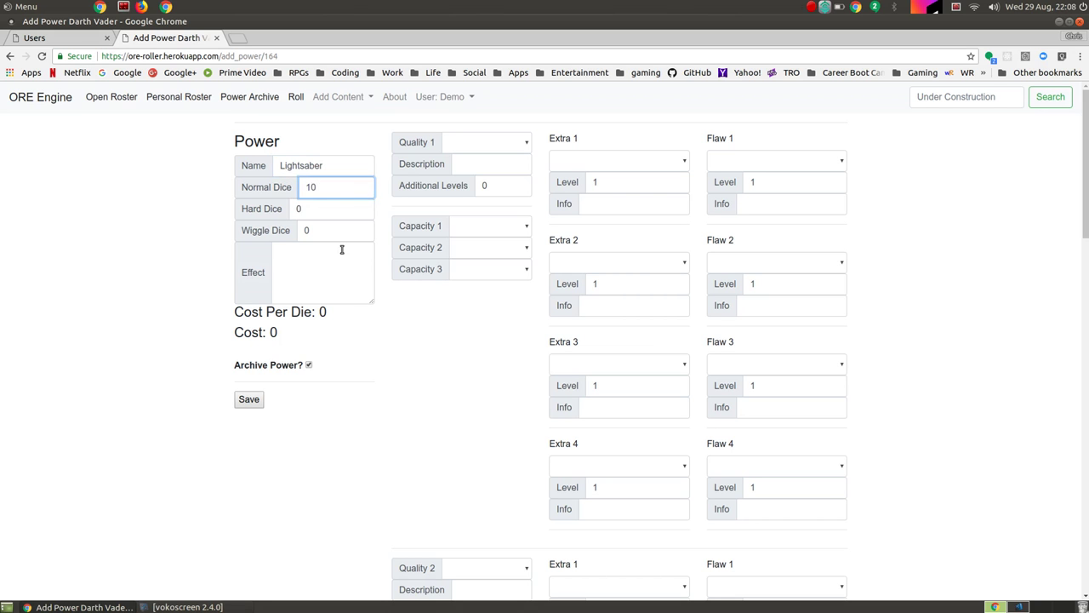
click(335, 285)
Step: Make Quality 1 an Attack called 'Laser Sword' with 2 additional levels and Self capacity
click(518, 143)
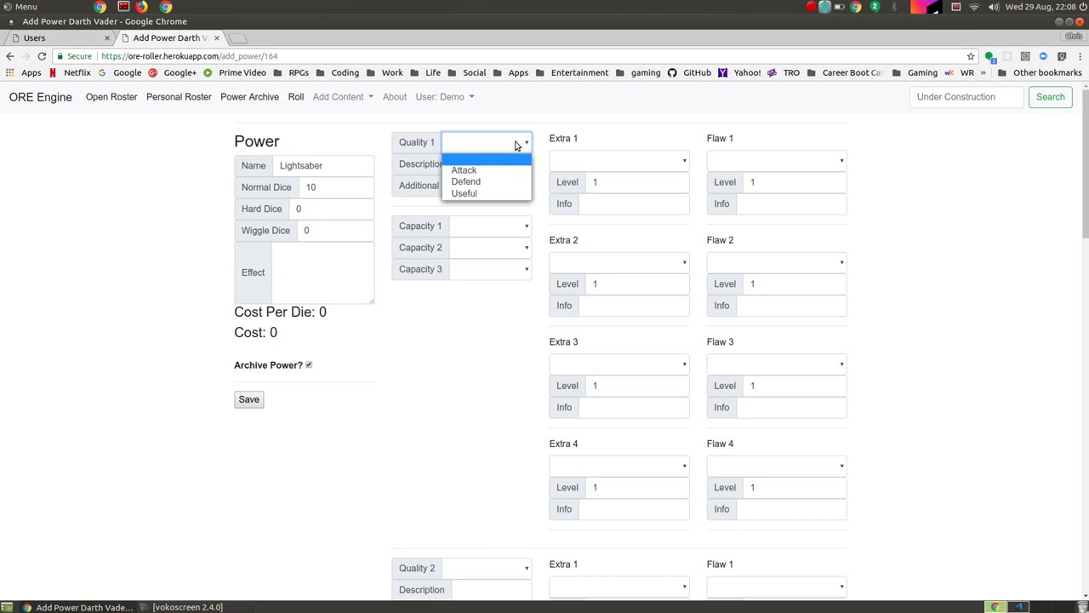
click(499, 170)
click(495, 166)
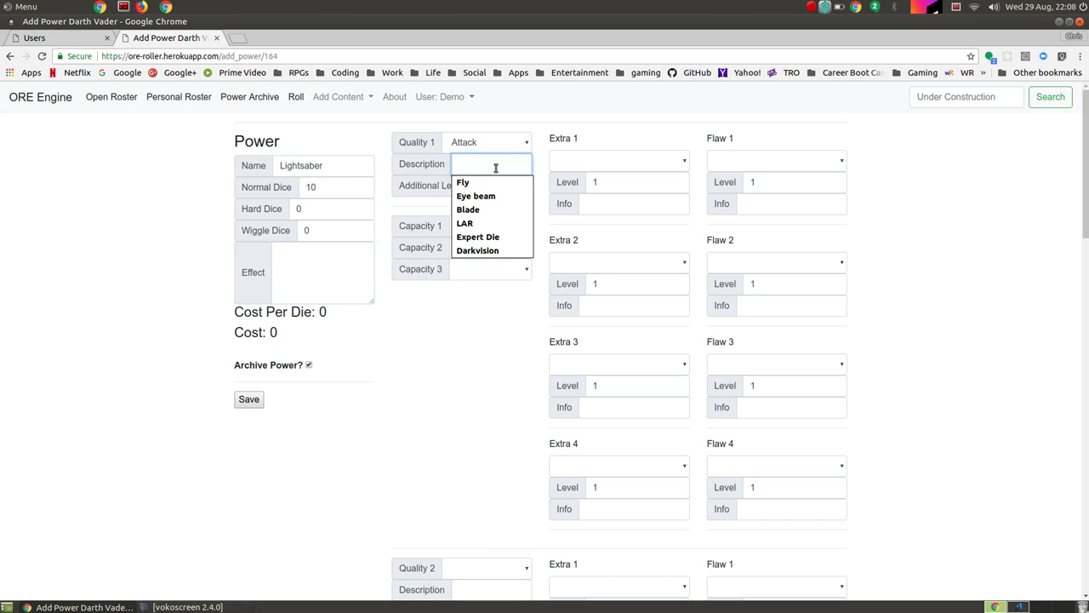
text(Laser Sword)
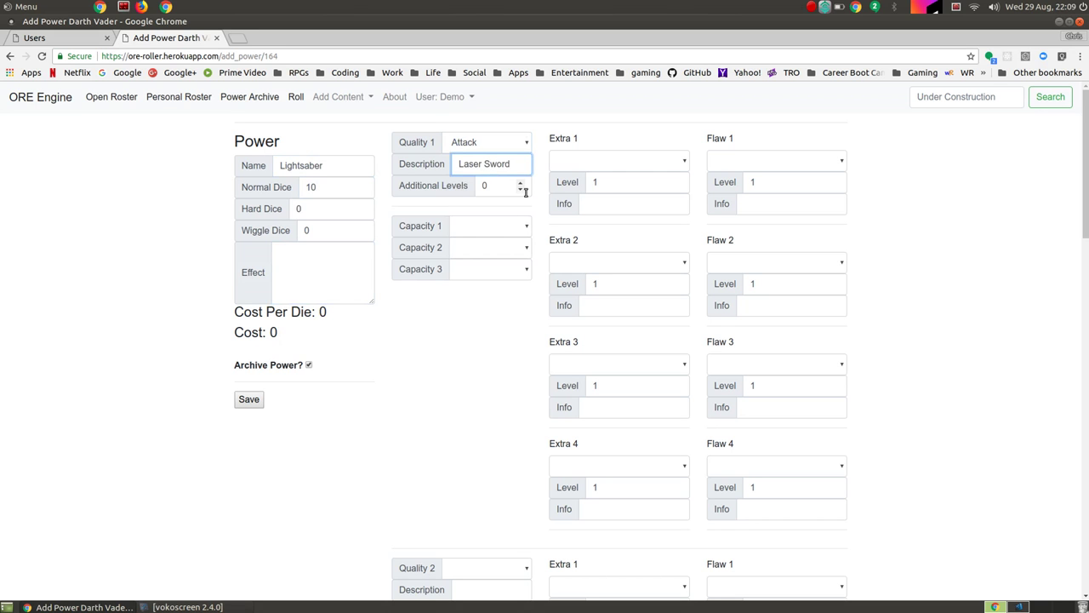
click(514, 194)
click(502, 227)
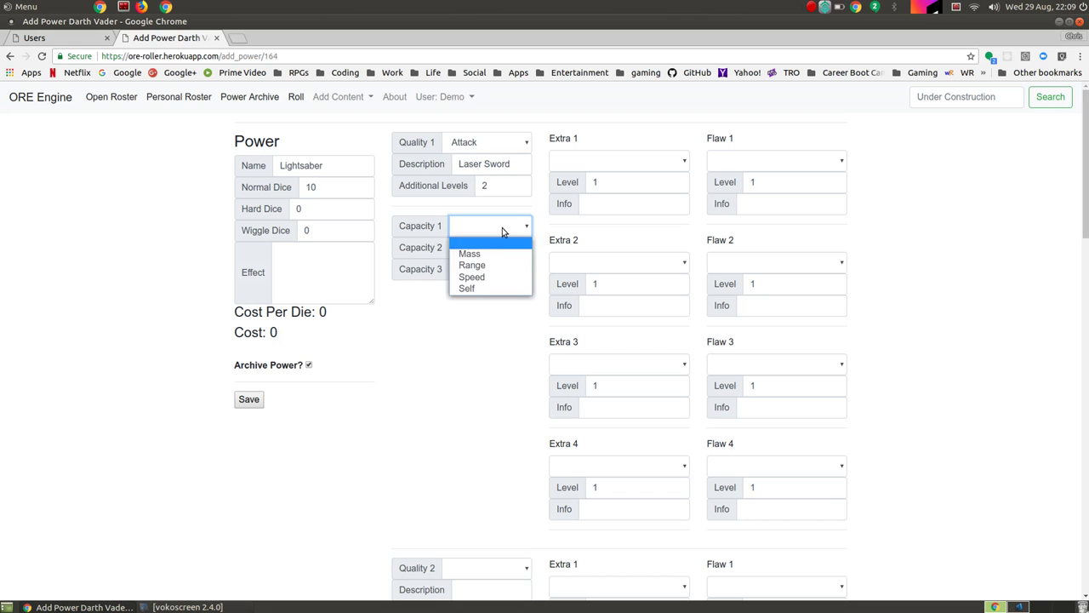
click(473, 289)
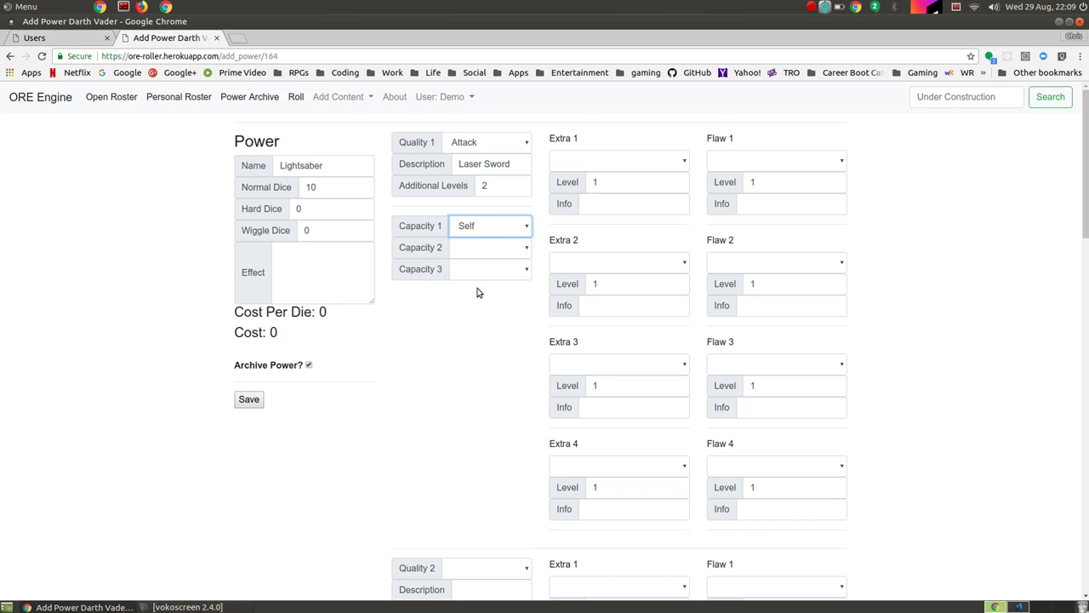
Step: Set Extra 1 to Penetration (+1) at level 3
click(663, 167)
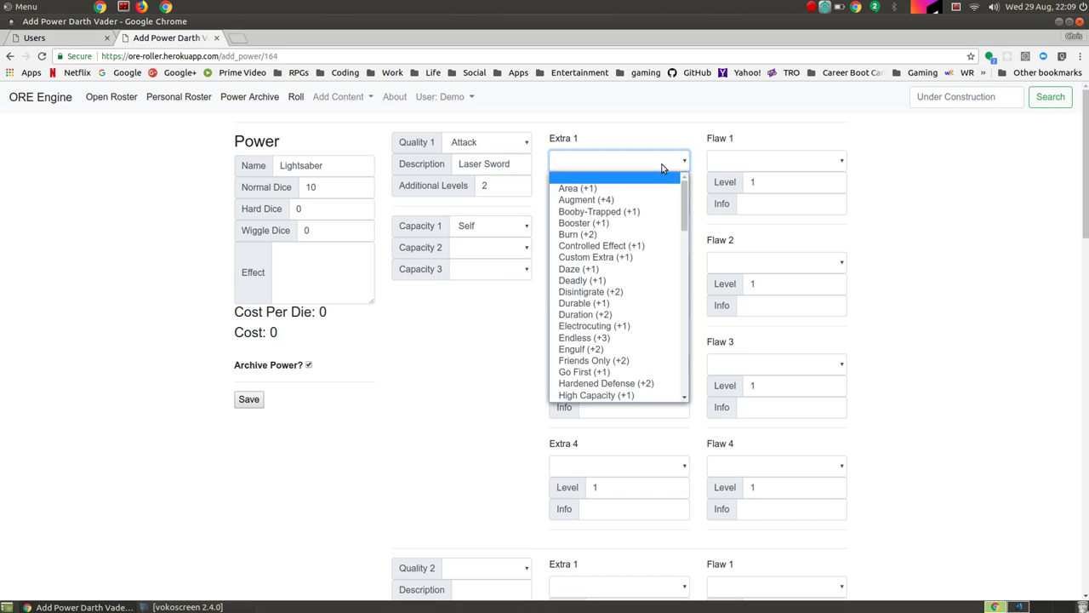
key(p)
key(Tab)
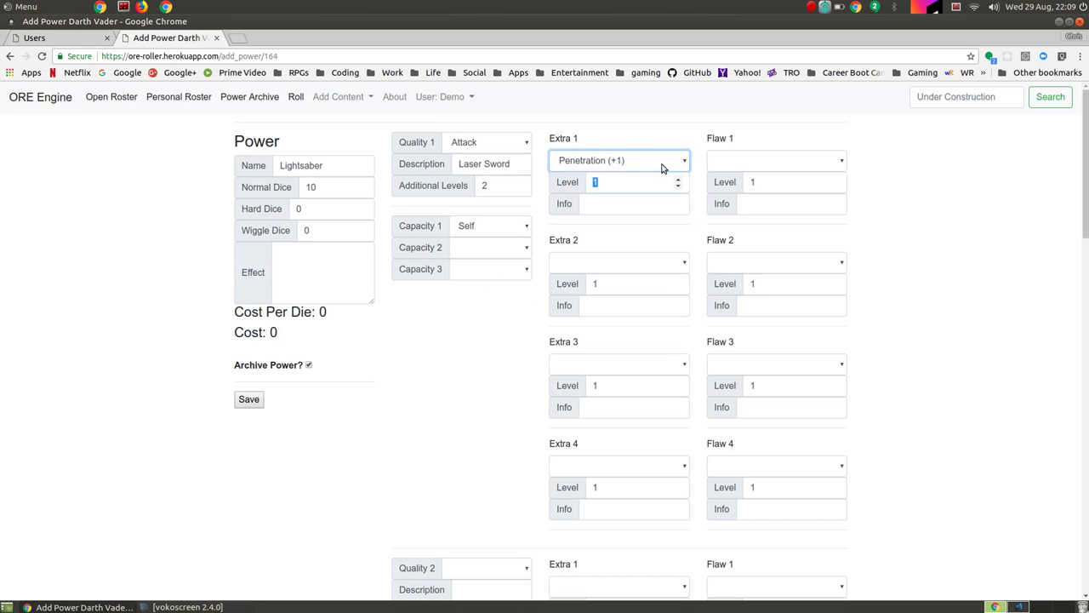
text(3)
key(Tab)
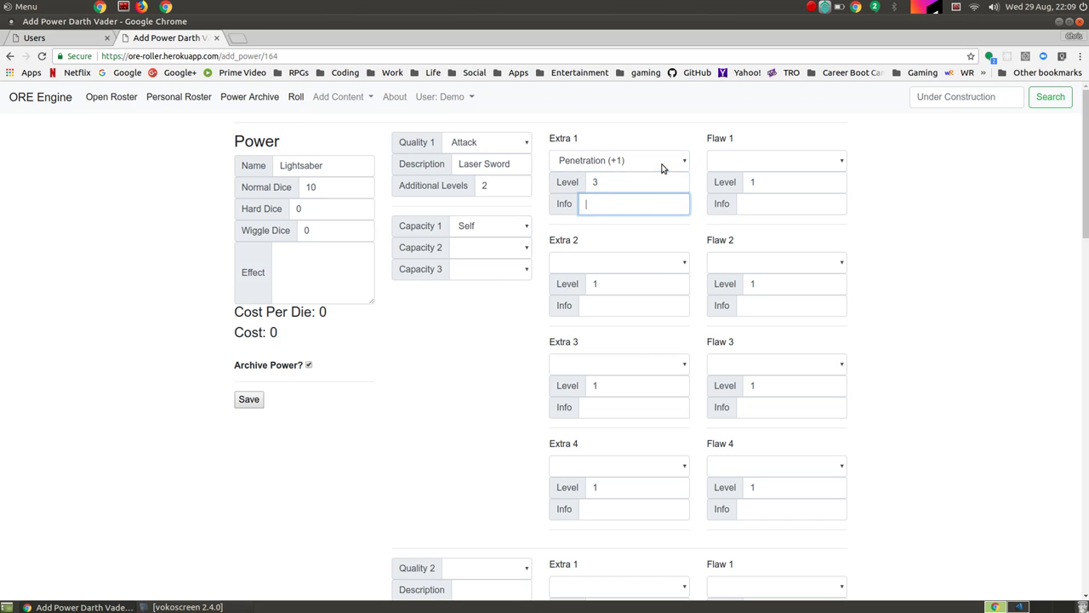
key(Tab)
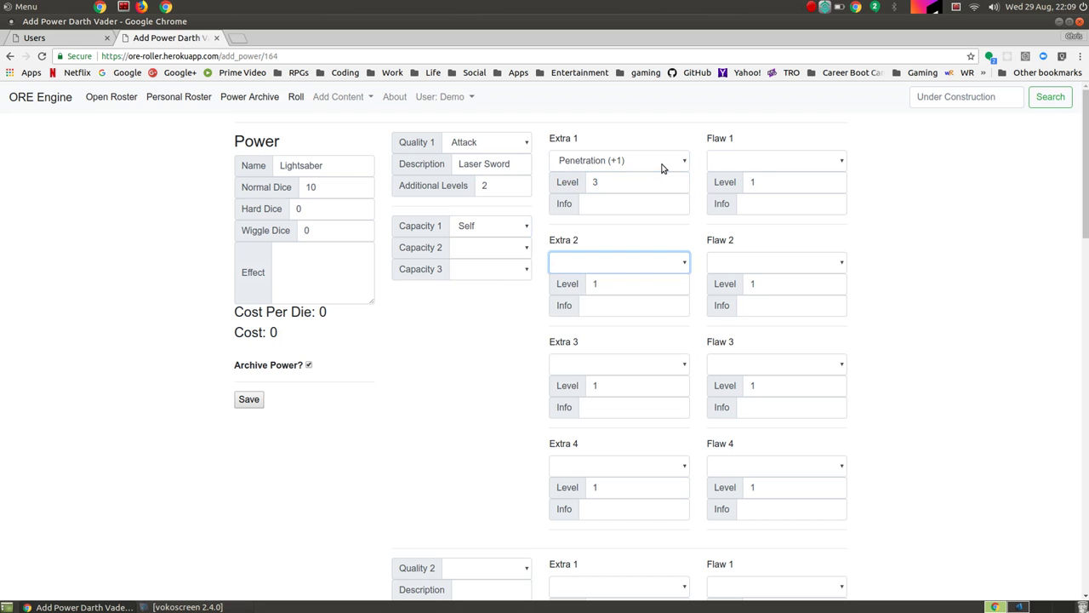
Step: Browse the Extra 2 list and close it without choosing an extra
click(683, 267)
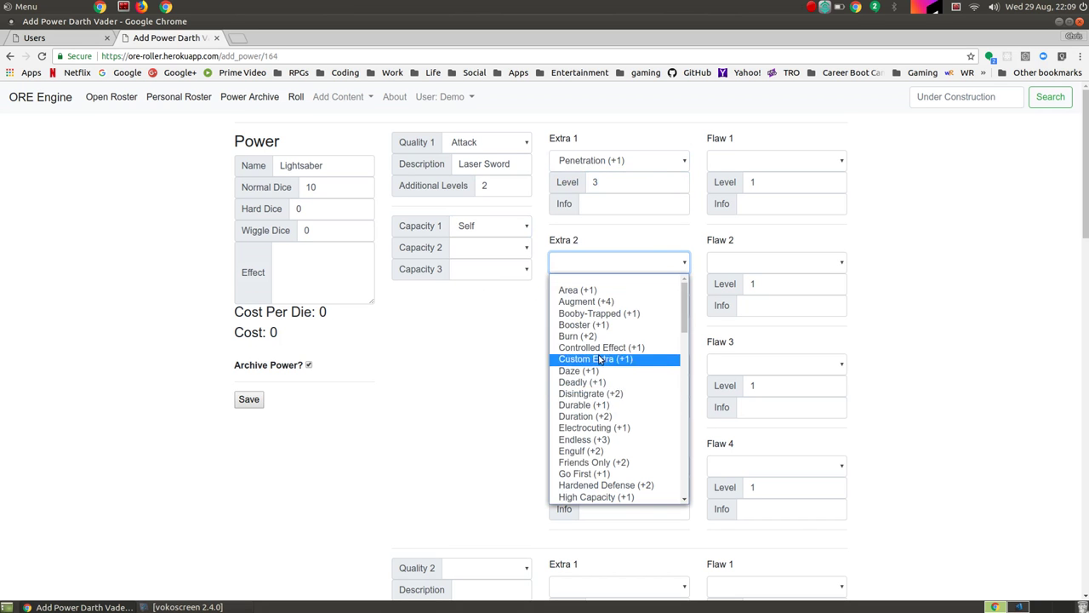
scroll(602, 422, down, 4)
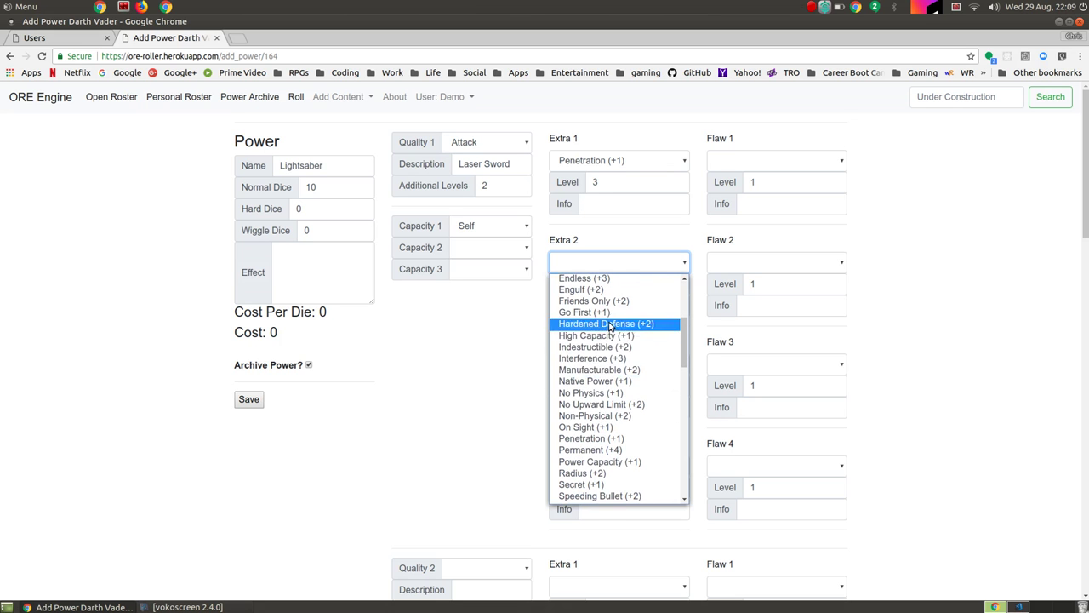
scroll(600, 408, down, 3)
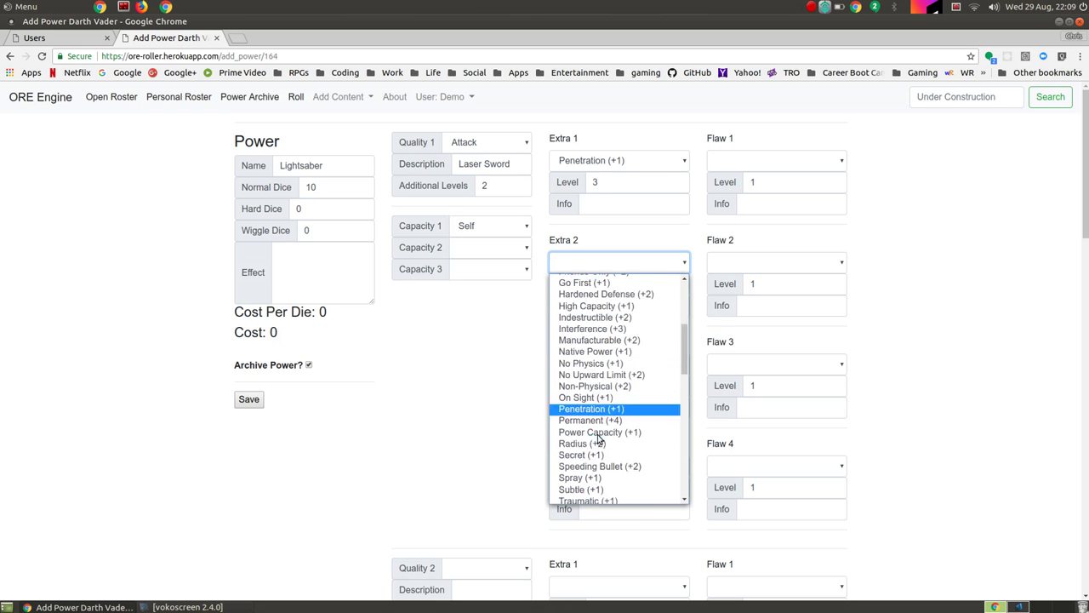
click(826, 163)
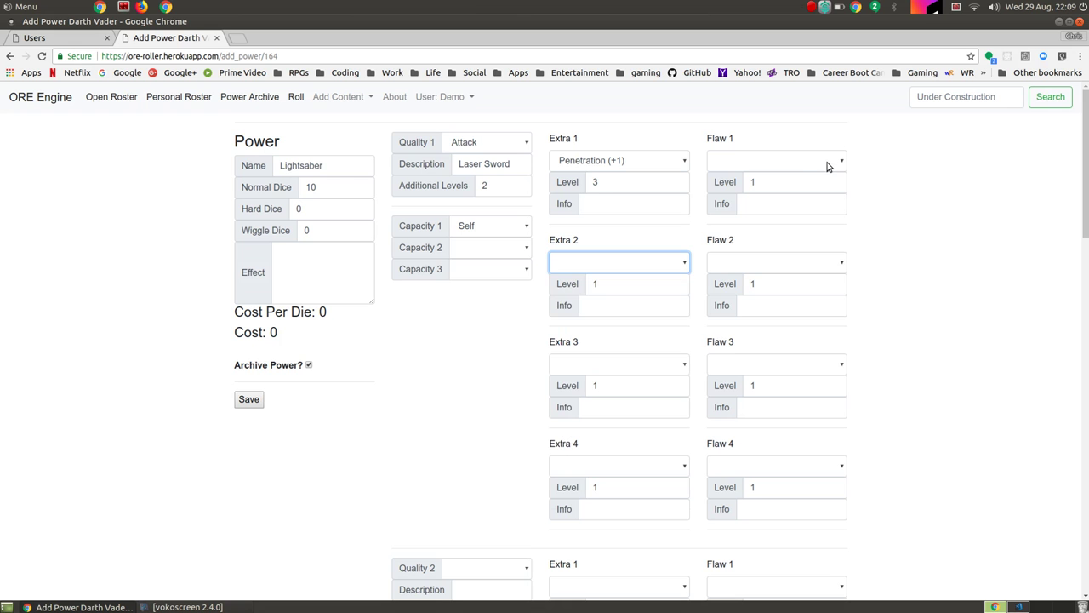
Step: Set Flaw 1 to Touch Only (-2) and Flaw 2 to Focus (-1)
click(827, 165)
scroll(778, 288, down, 5)
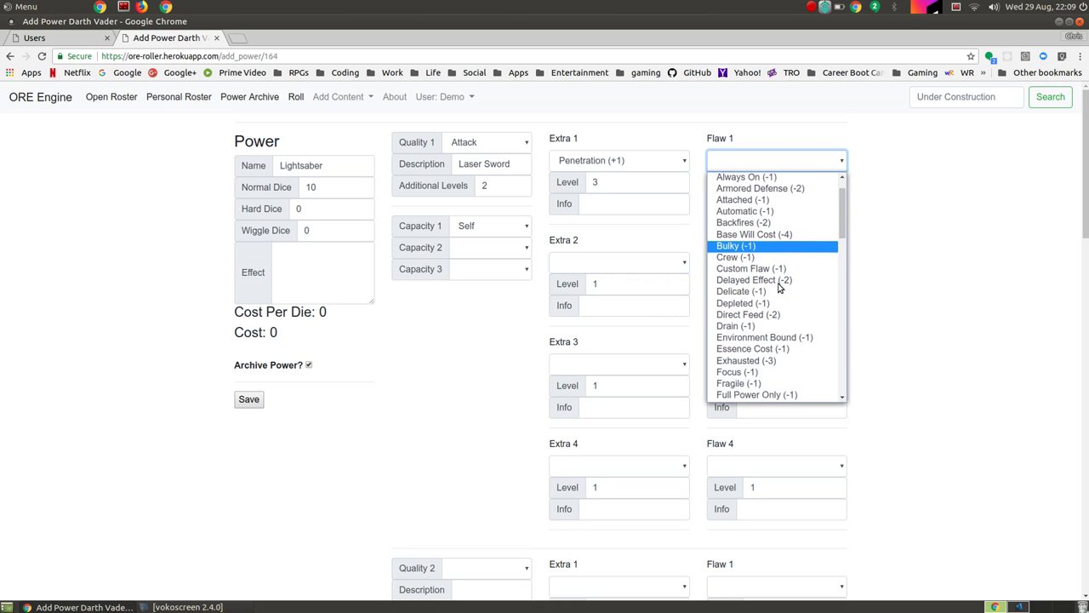
scroll(779, 287, down, 3)
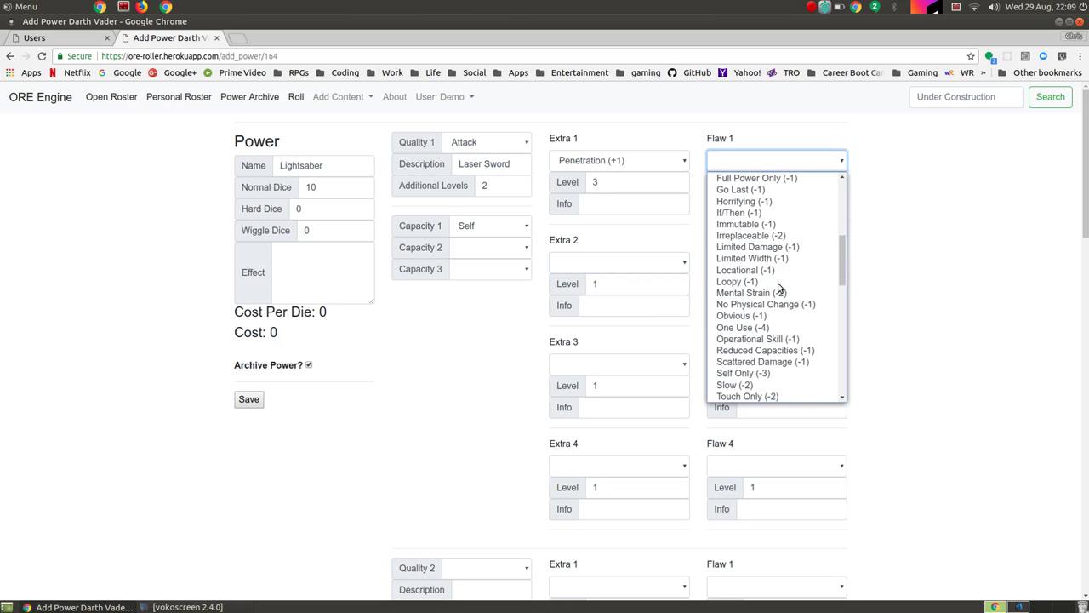
scroll(774, 316, down, 1)
scroll(774, 317, down, 1)
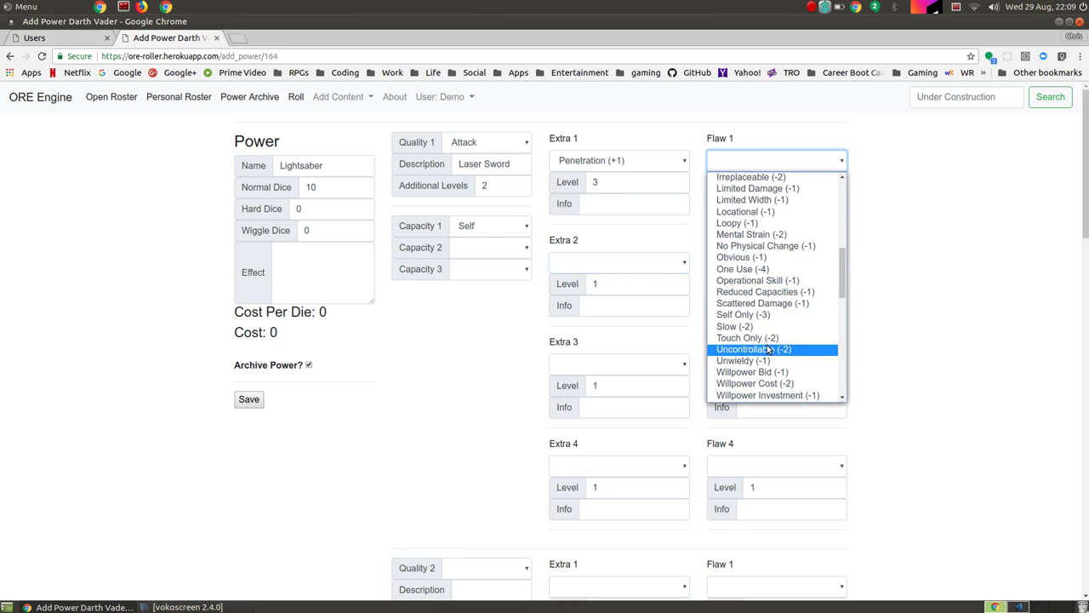
click(766, 338)
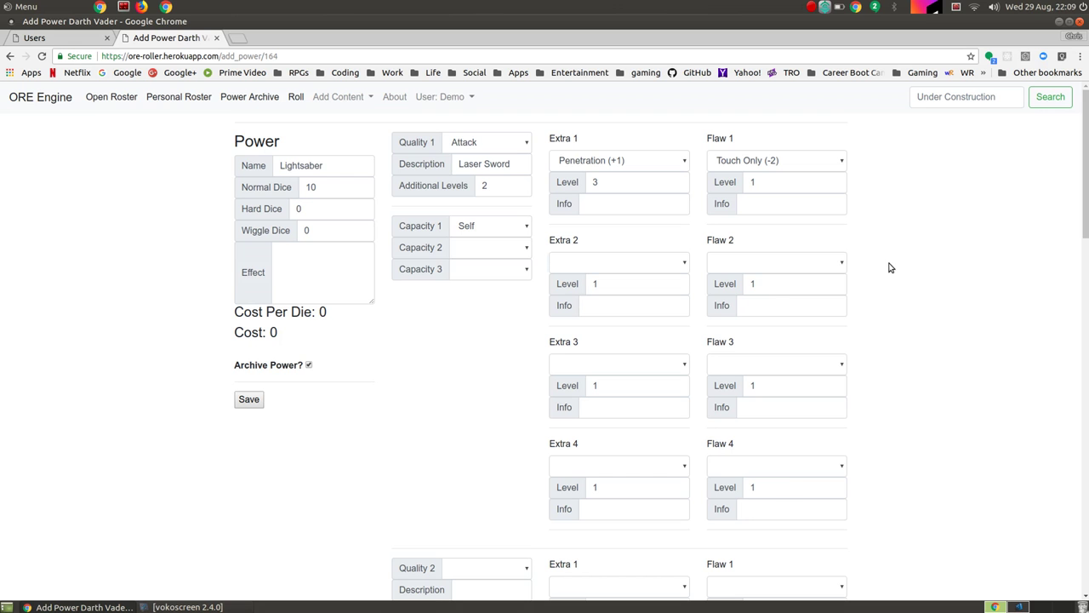
click(827, 263)
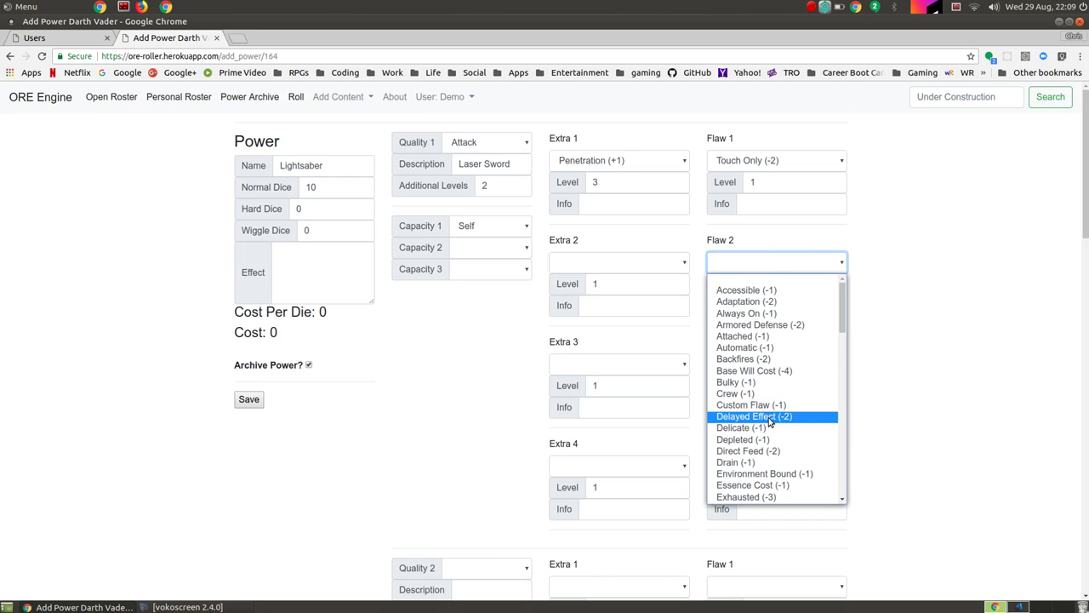
scroll(770, 421, down, 4)
click(764, 375)
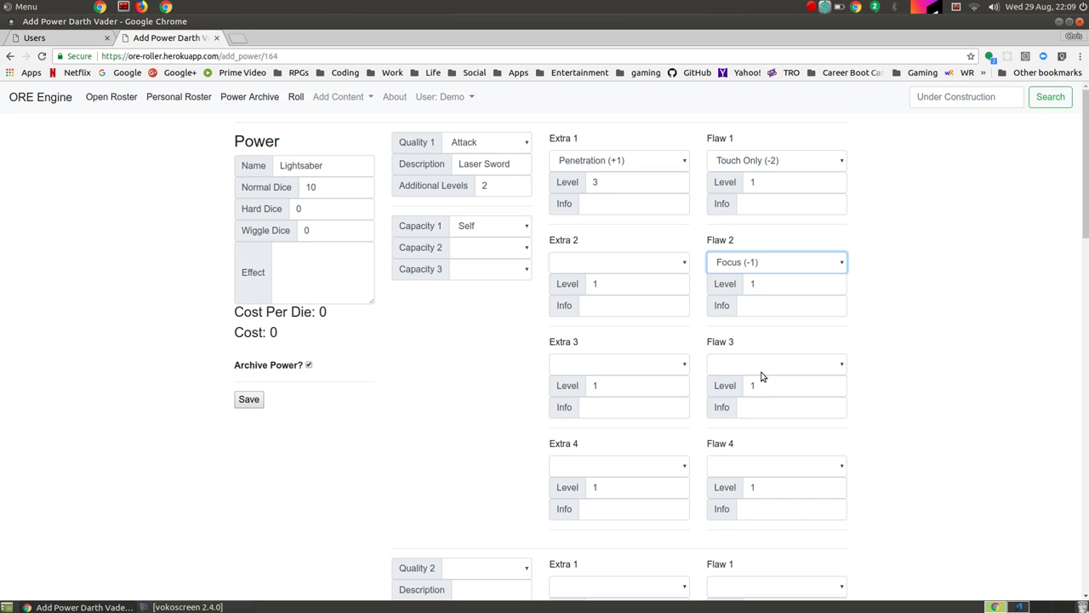
Step: Set Flaw 3 to Accessible (-1) and Flaw 4 to Operational Skill (-1)
click(781, 372)
scroll(779, 459, down, 1)
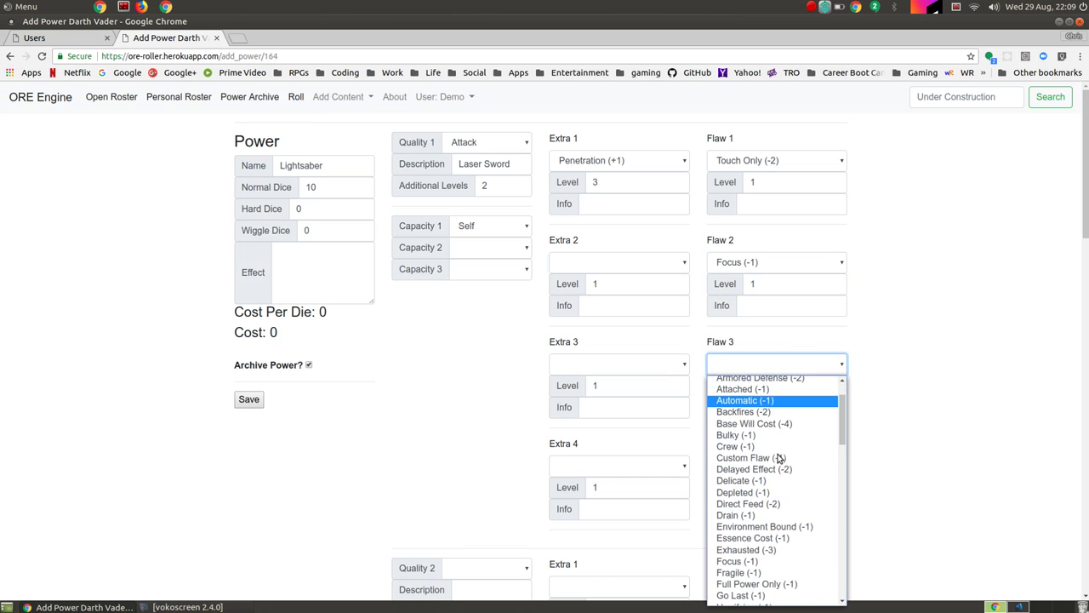
scroll(779, 460, up, 3)
scroll(929, 442, down, 3)
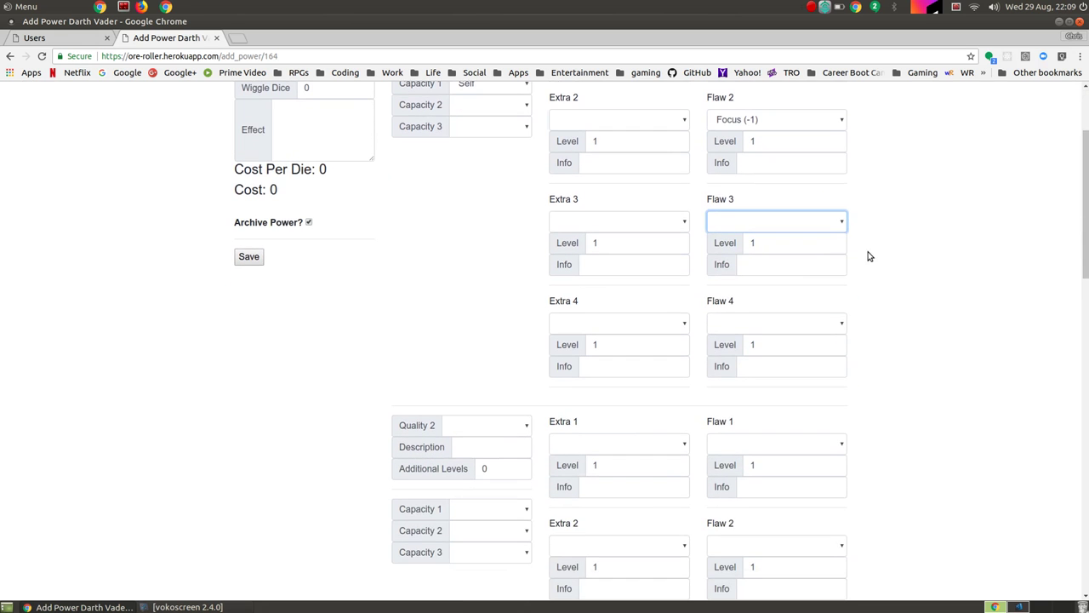
click(838, 221)
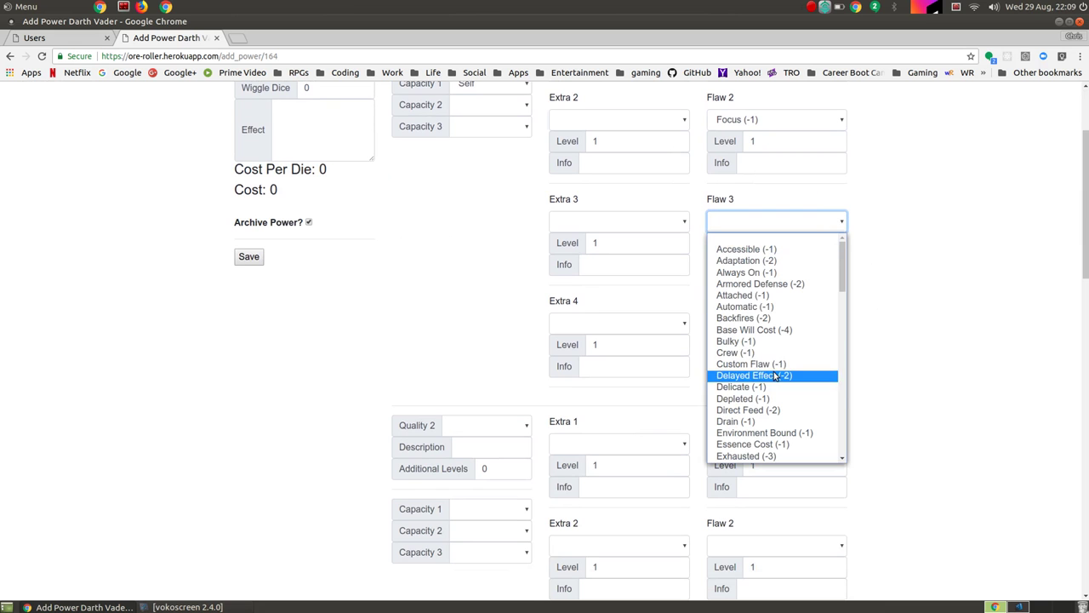
scroll(770, 412, down, 2)
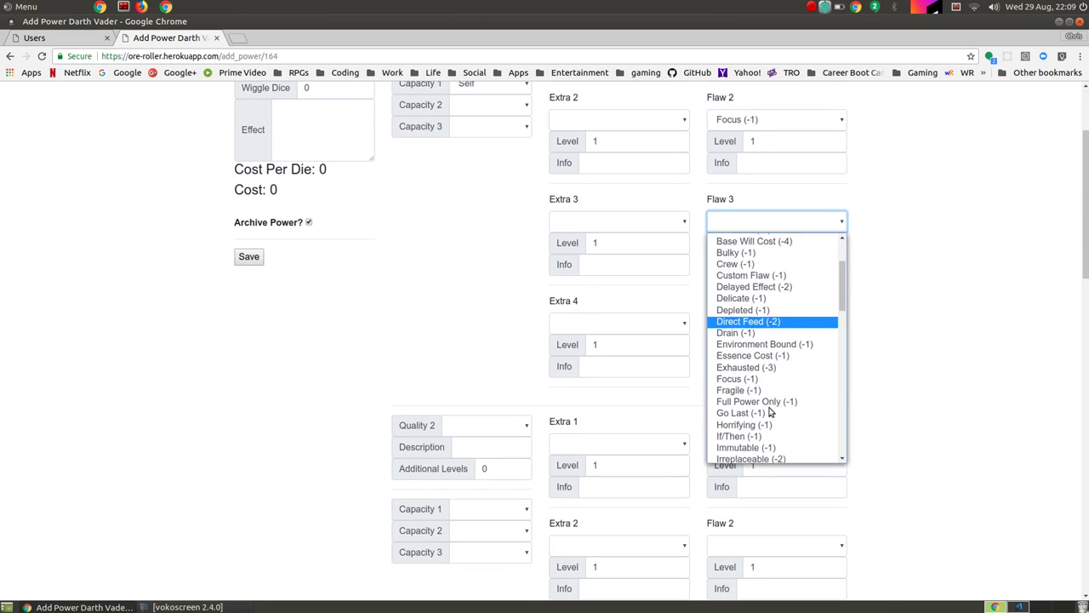
scroll(768, 413, up, 3)
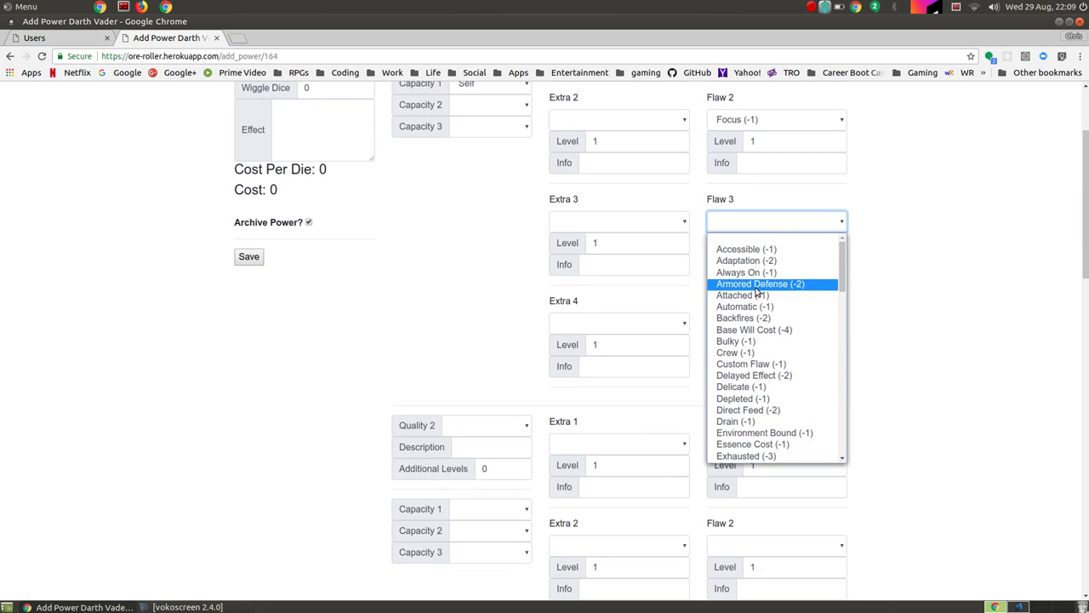
click(746, 249)
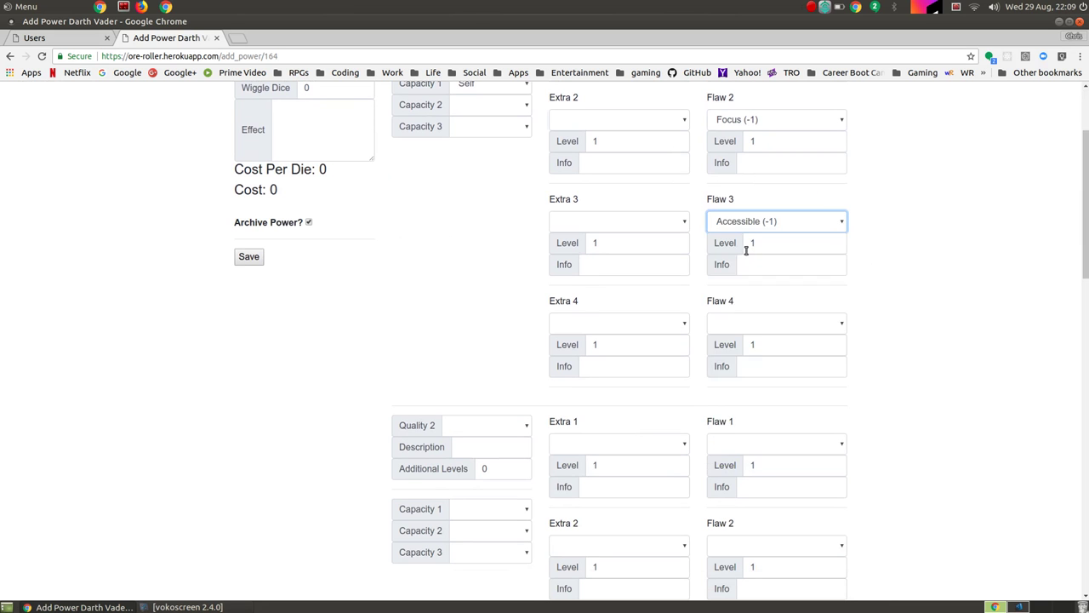
click(833, 323)
scroll(759, 483, down, 2)
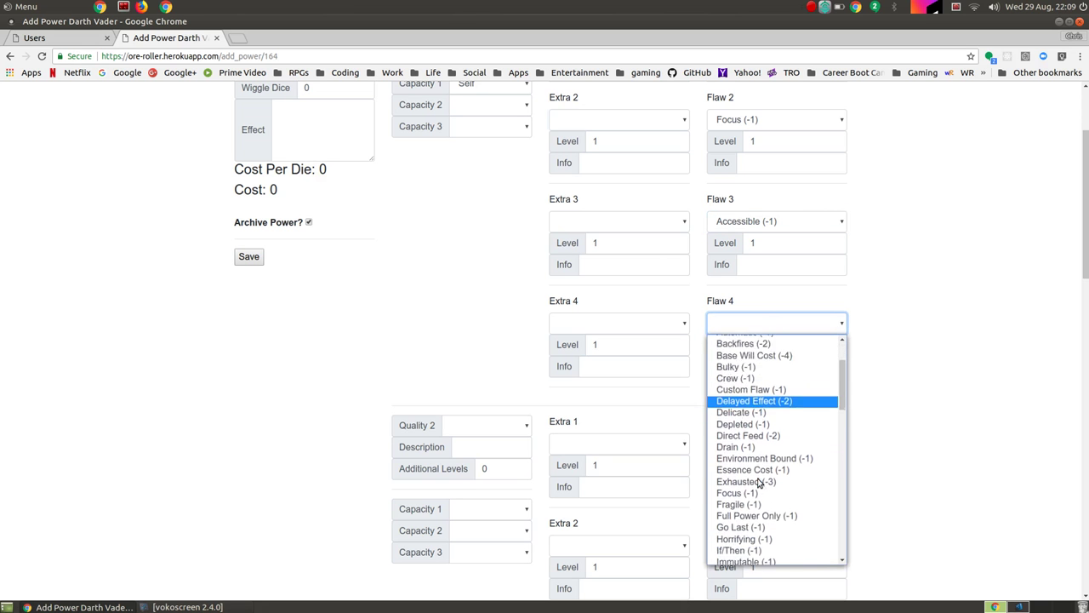
scroll(758, 482, down, 3)
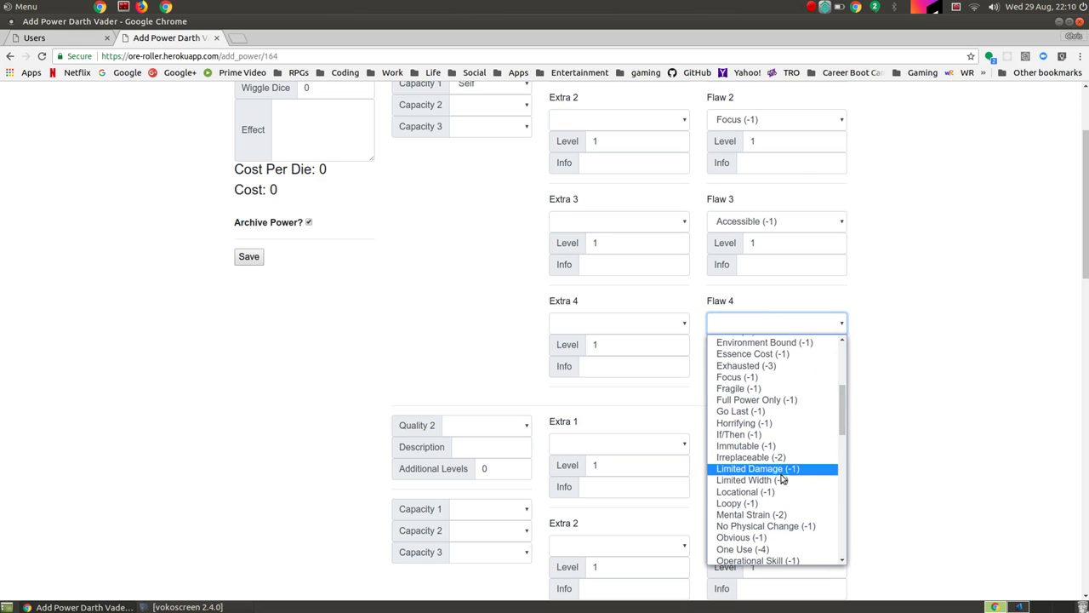
scroll(783, 481, down, 3)
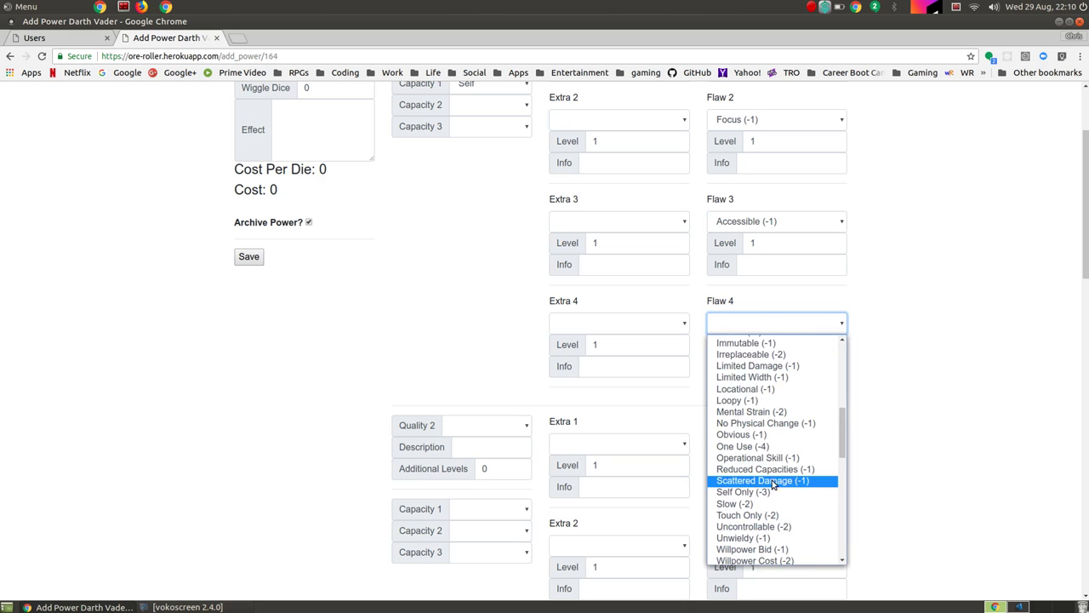
click(771, 457)
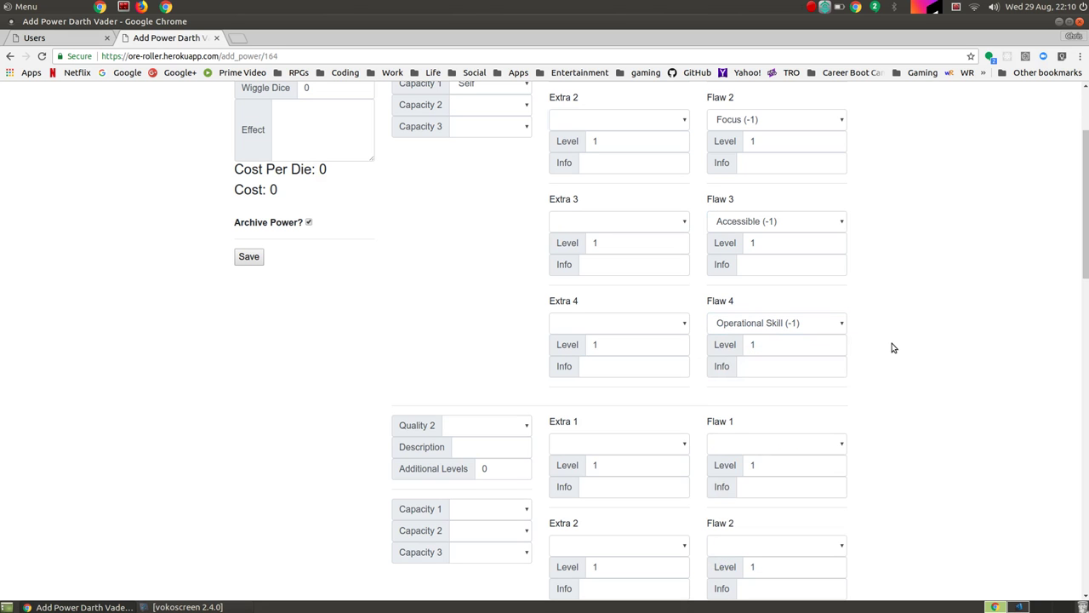
scroll(895, 336, up, 3)
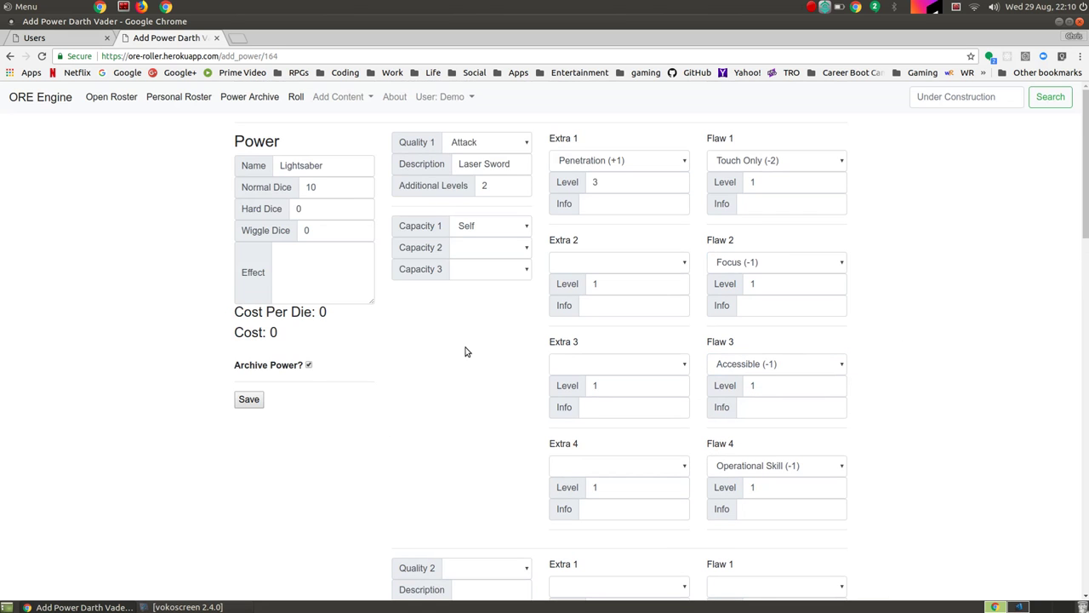
Step: Enter the effect 'A lightsaber is a weapon that does W+2SK' and save the Lightsaber power
click(330, 277)
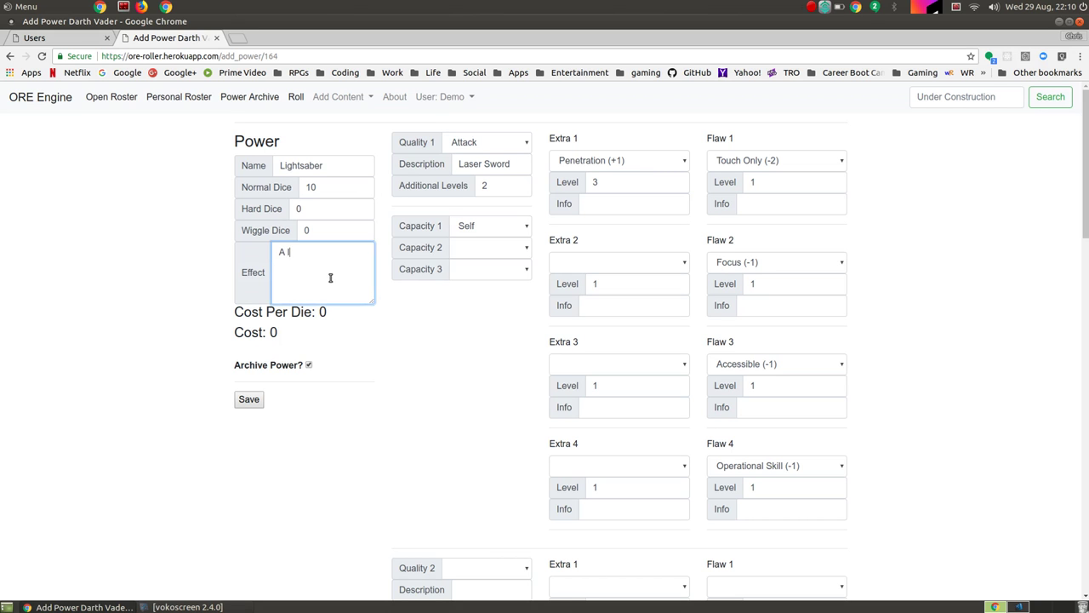
text(A lightsaber is a weapon that does W+2SK with Penetration 3.)
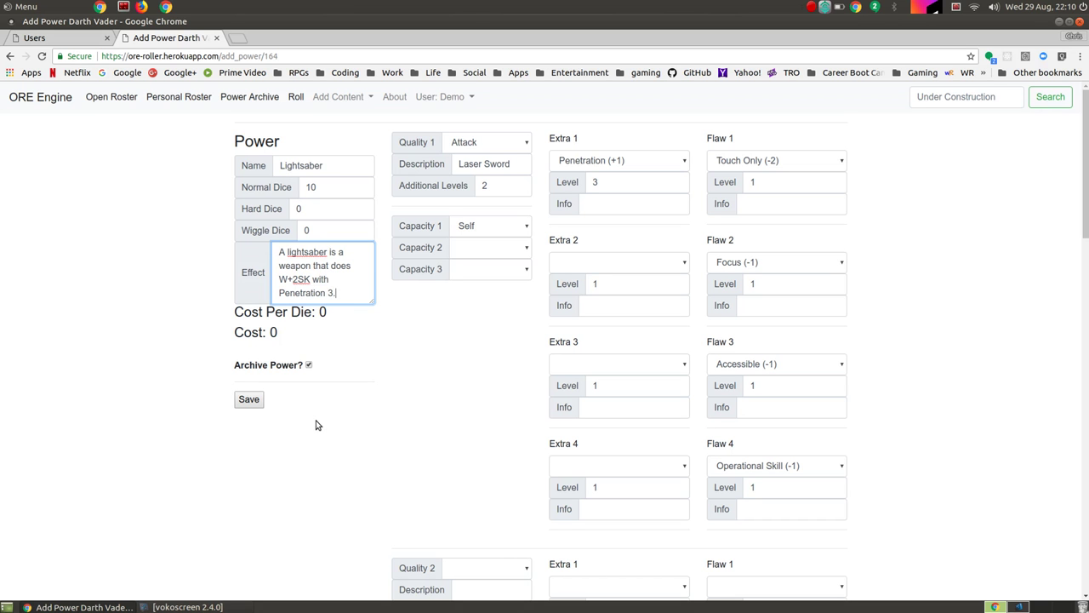
click(255, 397)
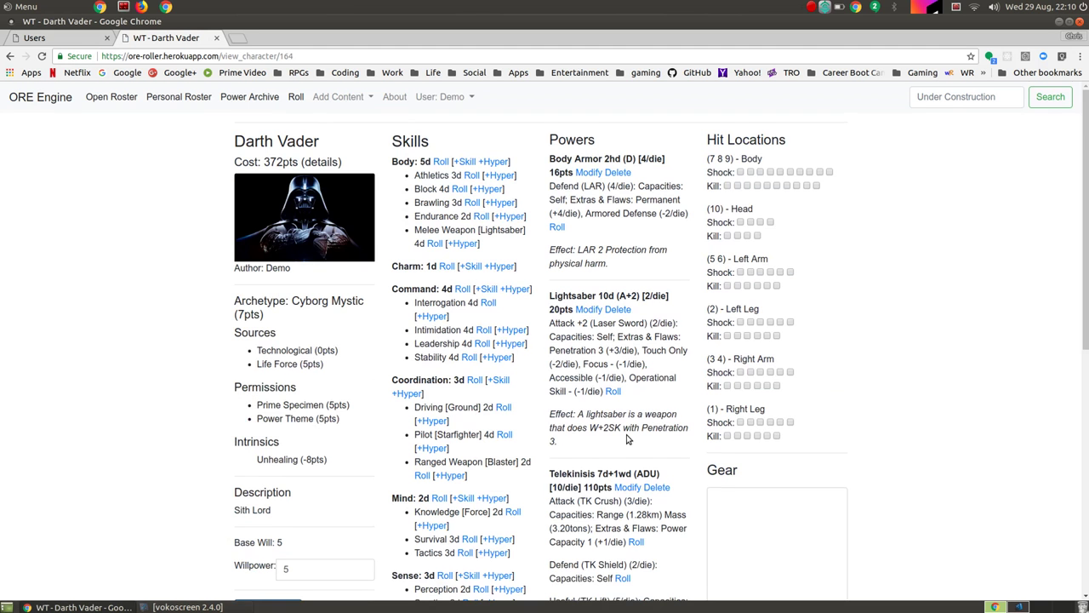
scroll(627, 439, down, 3)
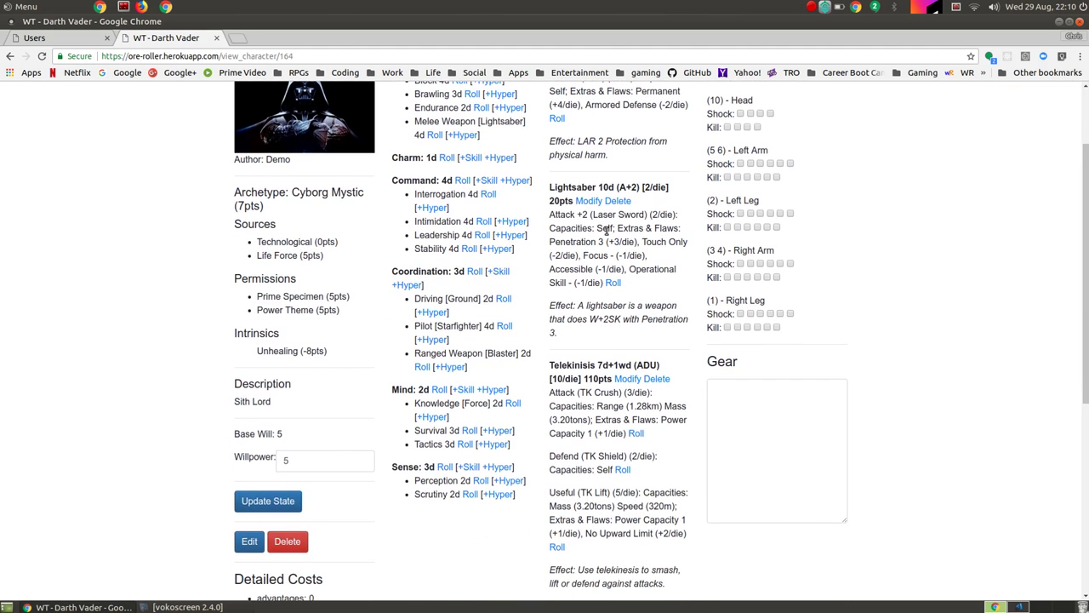
scroll(606, 229, up, 3)
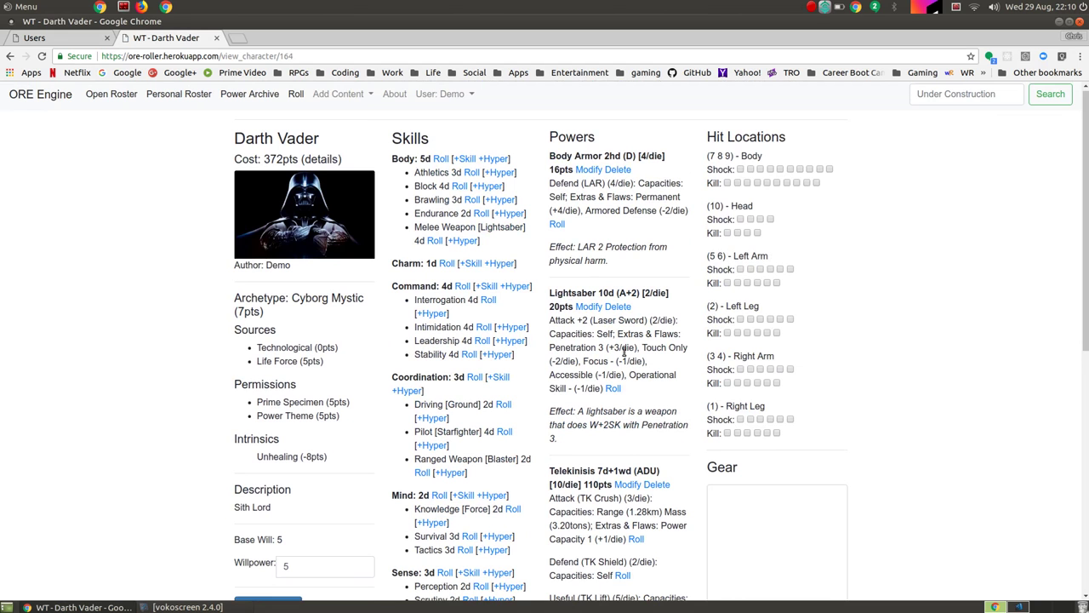
scroll(624, 351, down, 4)
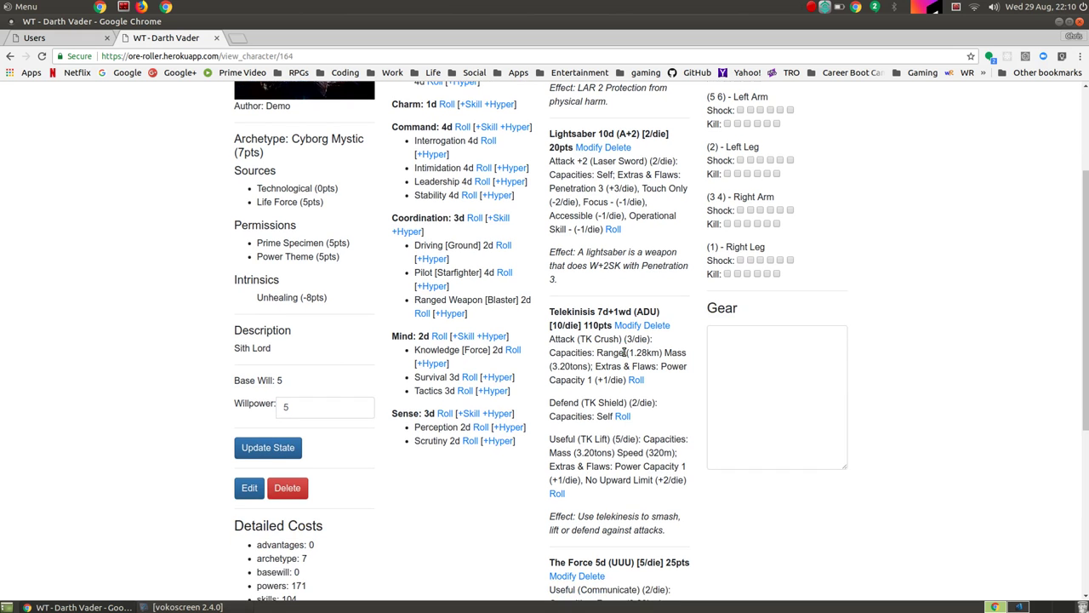
Step: Enter LAR 2 for the Body, Head and Left Arm hit locations
click(247, 490)
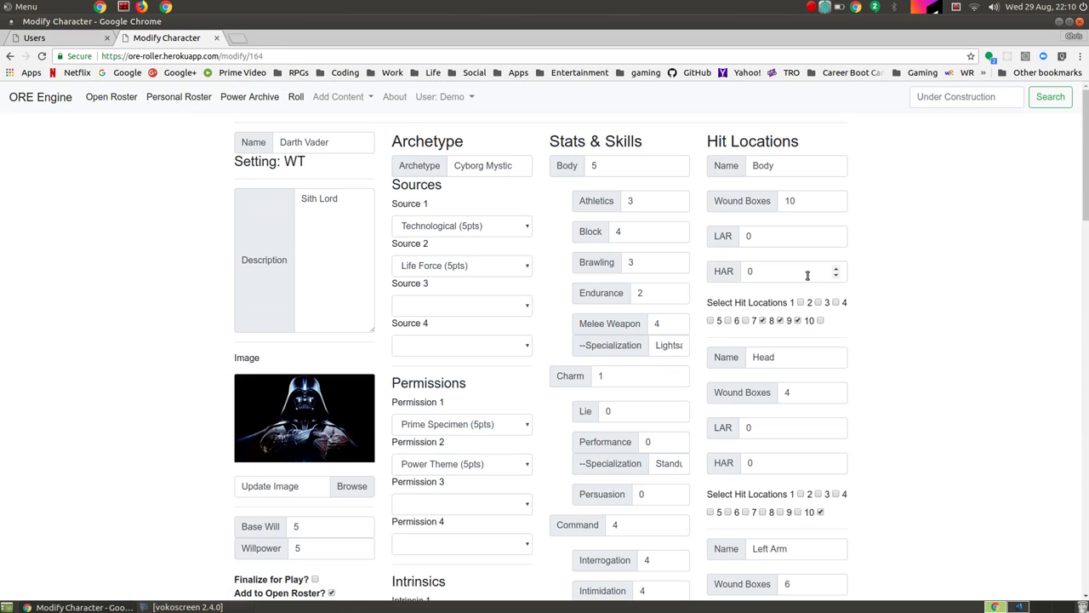
click(790, 238)
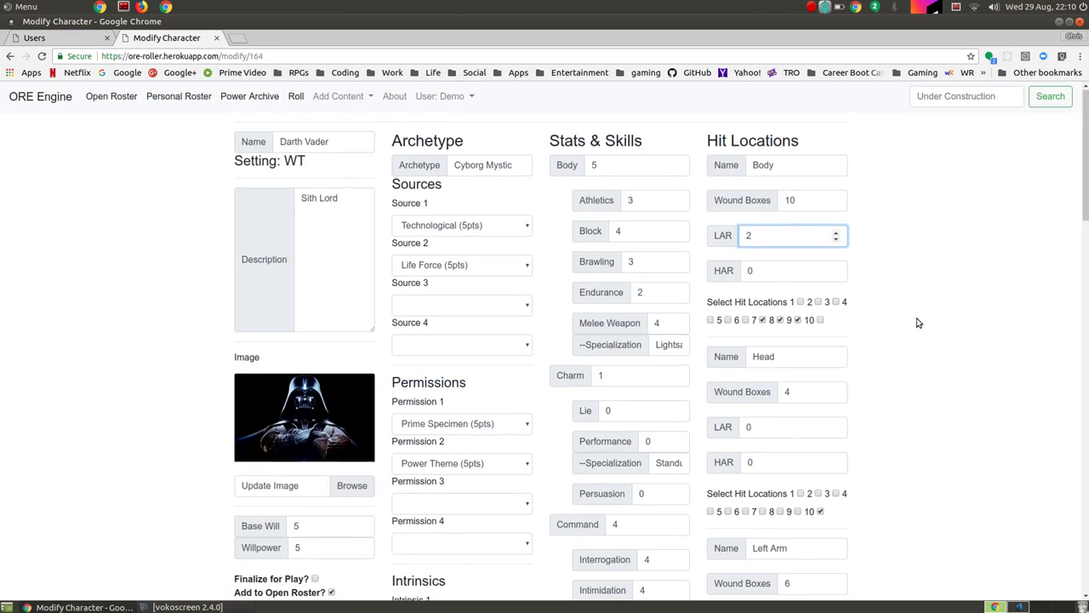
scroll(918, 320, down, 3)
click(783, 303)
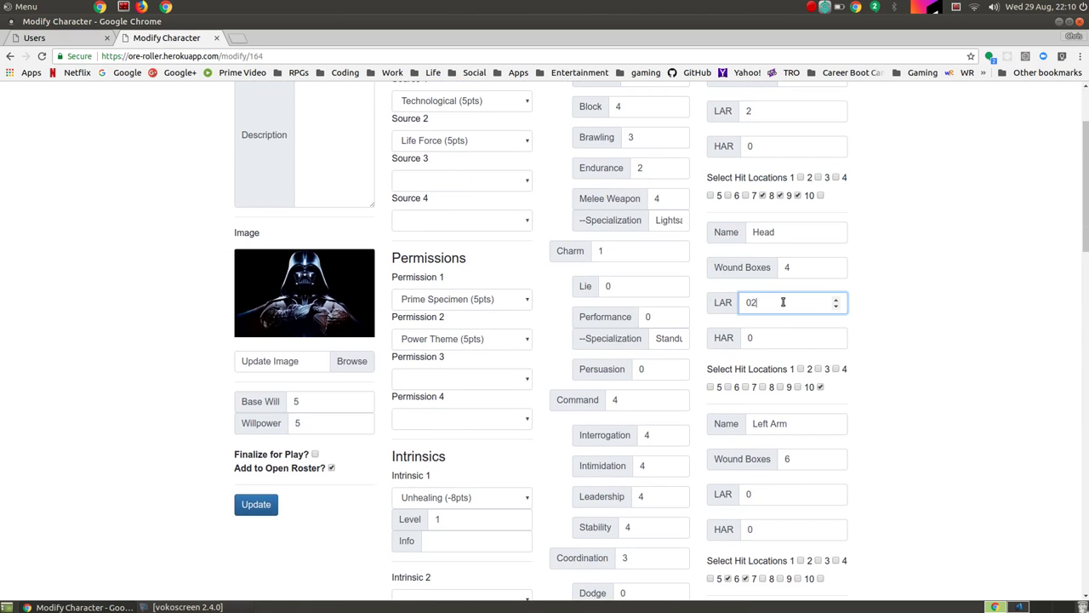
scroll(846, 369, down, 5)
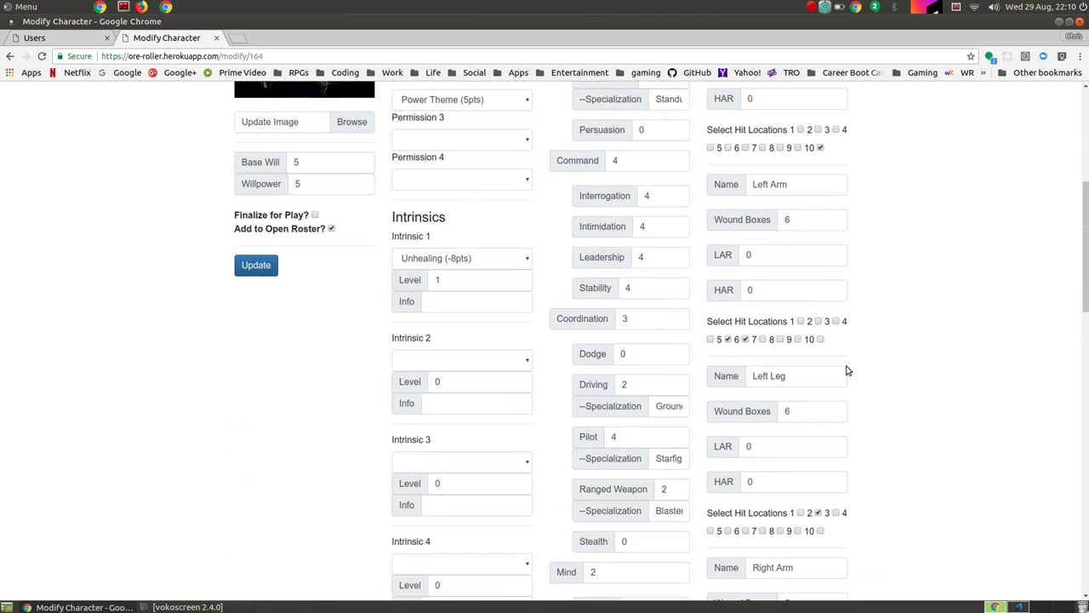
click(765, 249)
text(2)
Step: Set LAR 2 on the Left Leg, Right Arm and Right Leg locations
click(778, 445)
key(BackSpace)
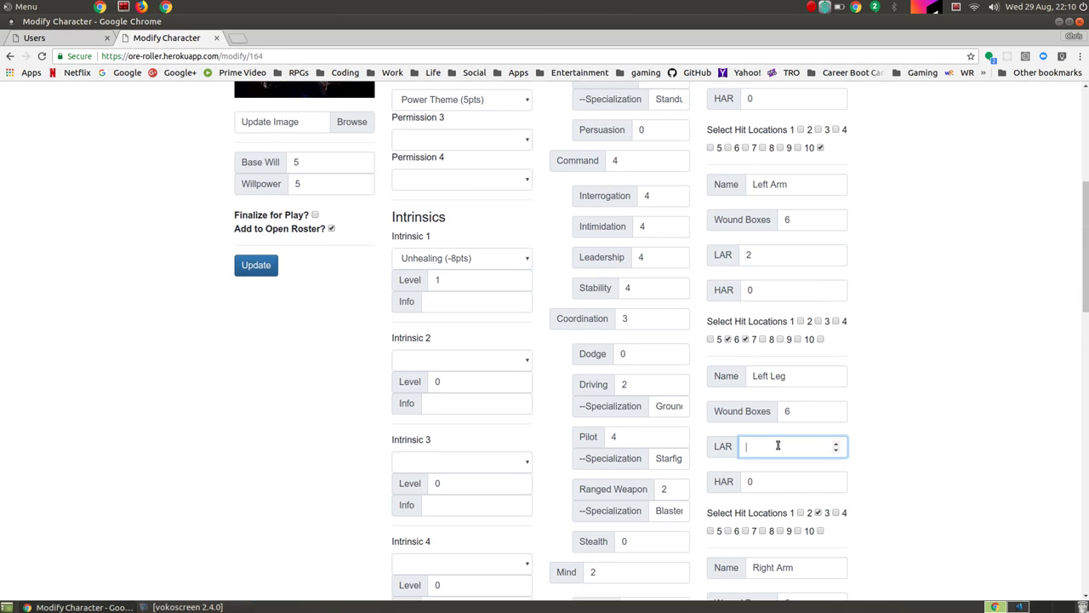
scroll(1065, 484, down, 5)
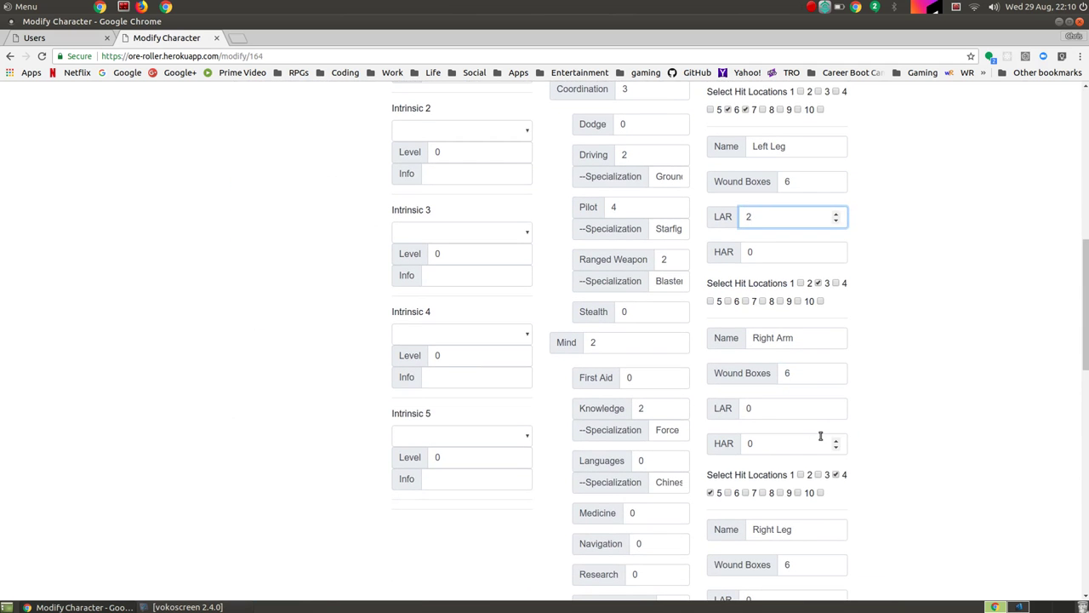
click(802, 413)
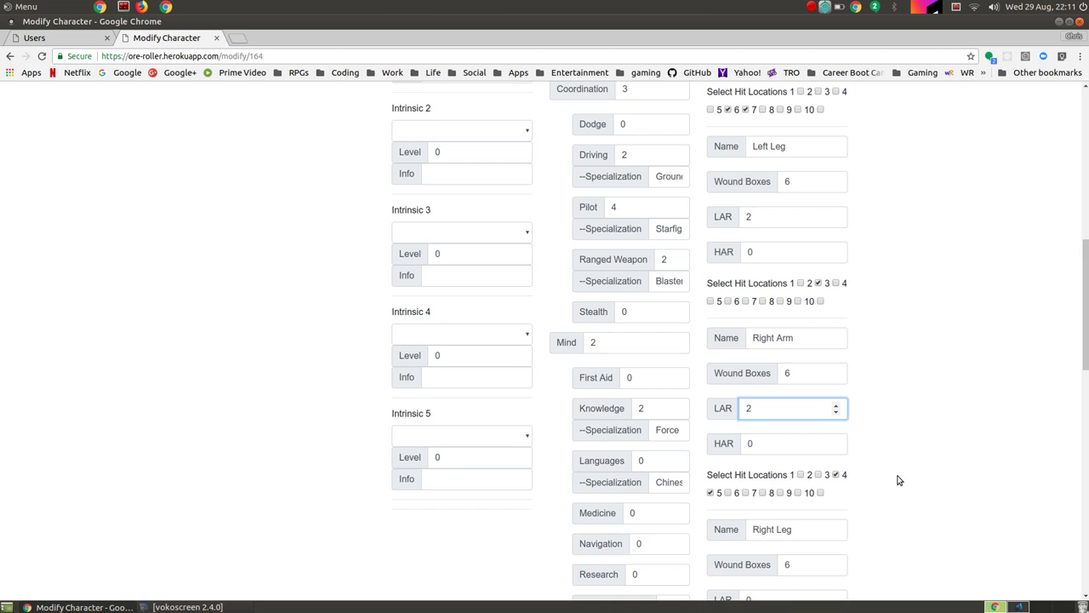
text(2)
scroll(897, 481, down, 3)
click(775, 453)
key(BackSpace)
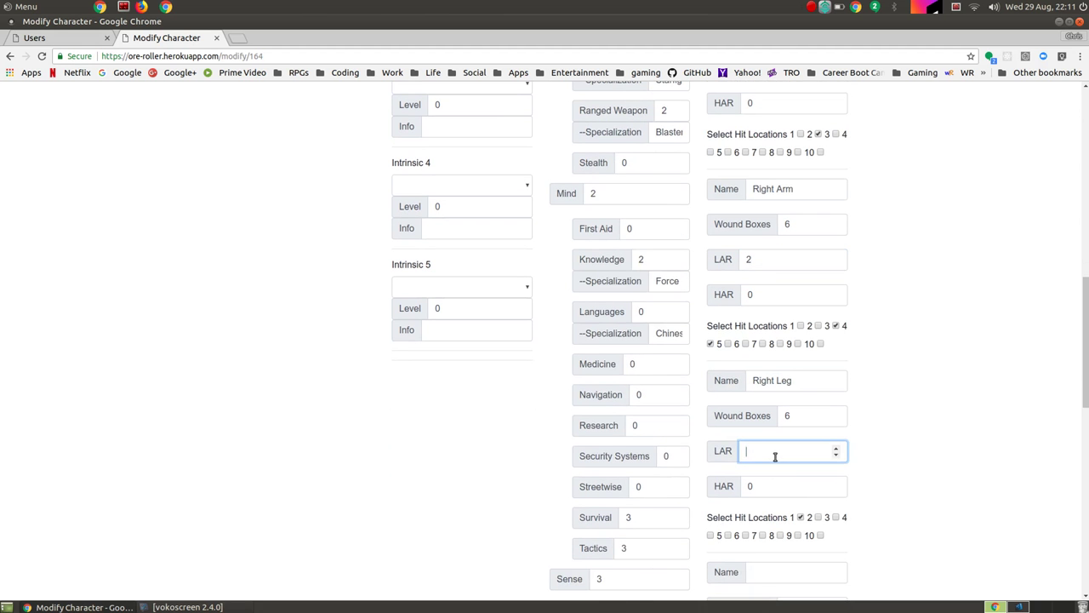
click(1061, 297)
scroll(1012, 291, up, 13)
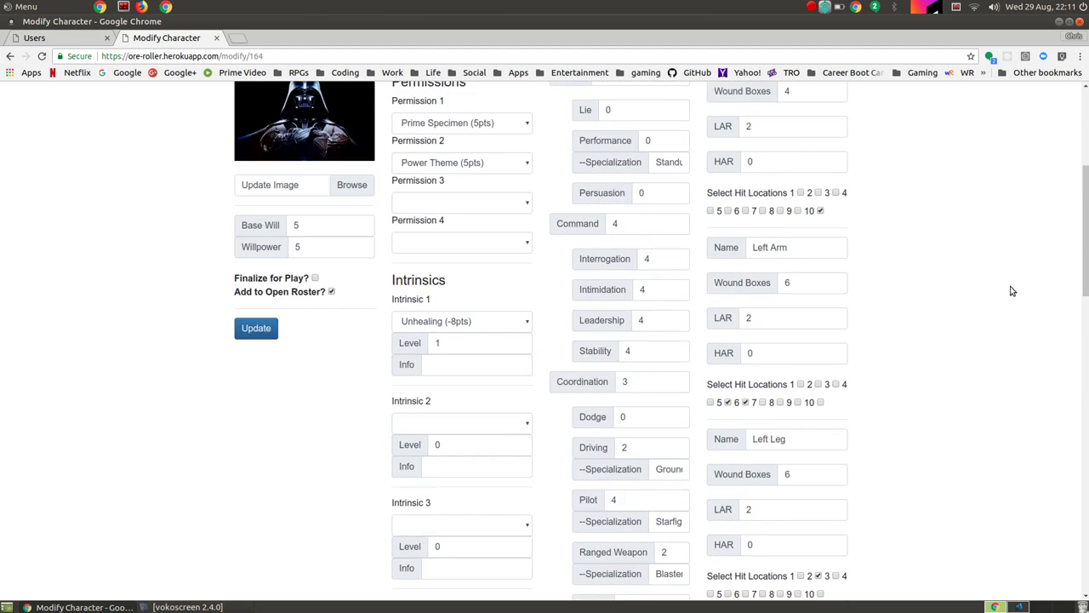
Step: Set Base Will to 8 and Willpower to 12, then update the character
click(333, 416)
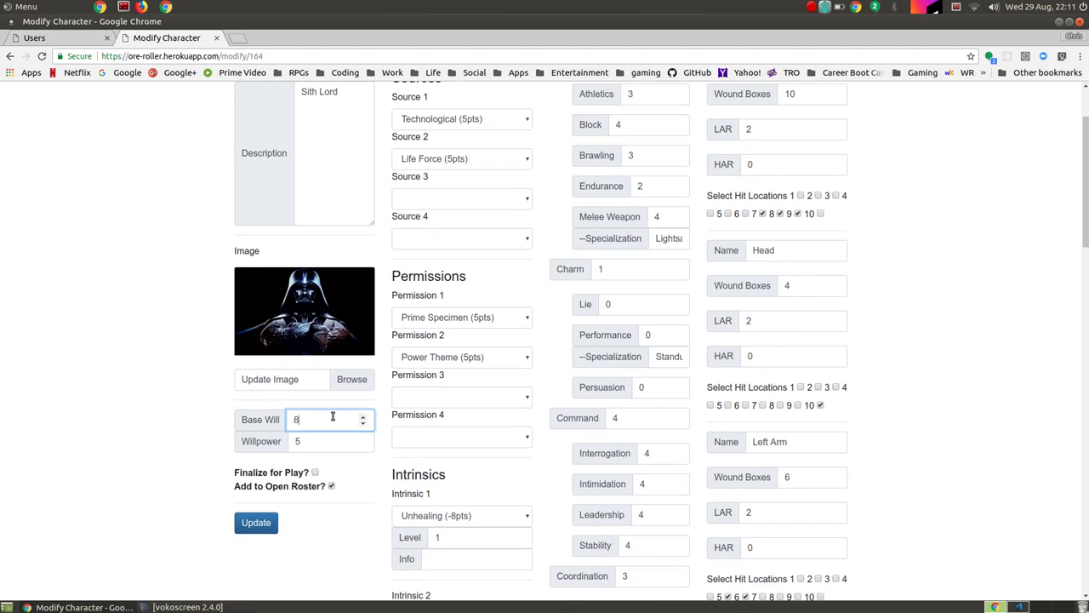
key(Tab)
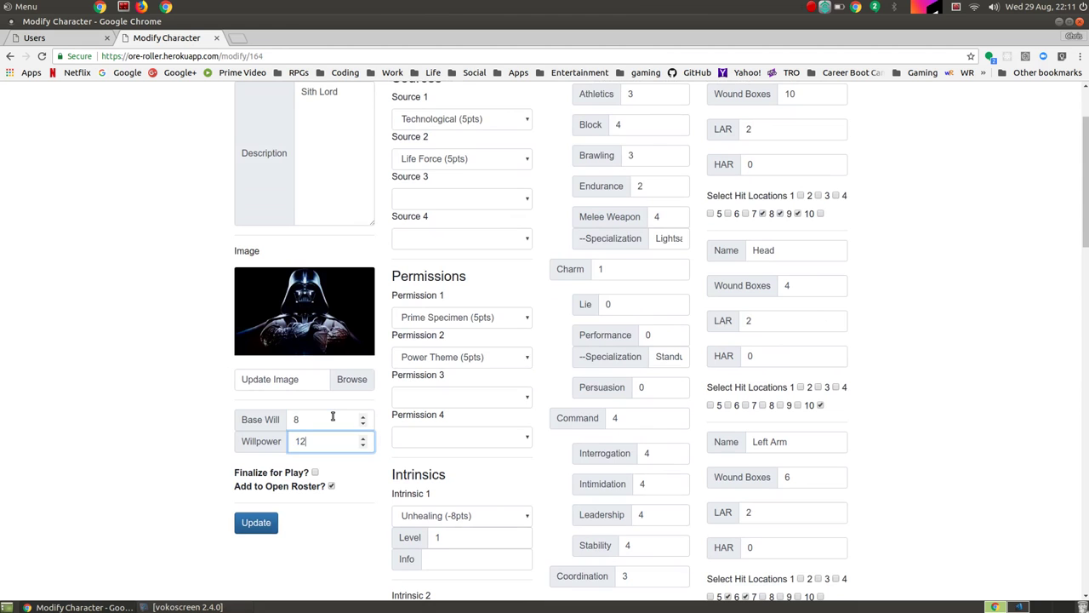
click(256, 523)
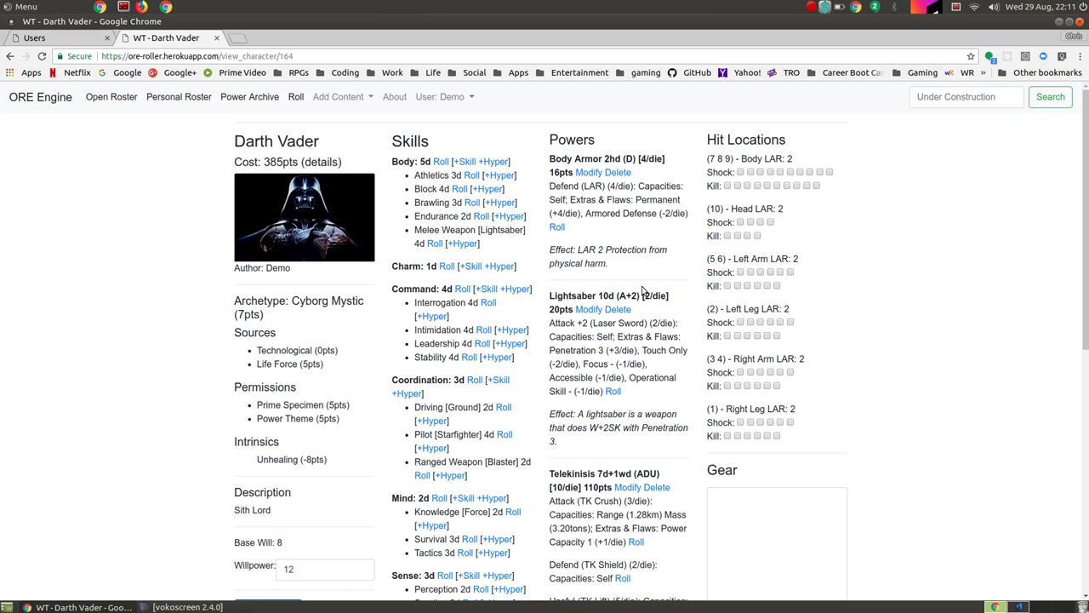
scroll(592, 349, down, 4)
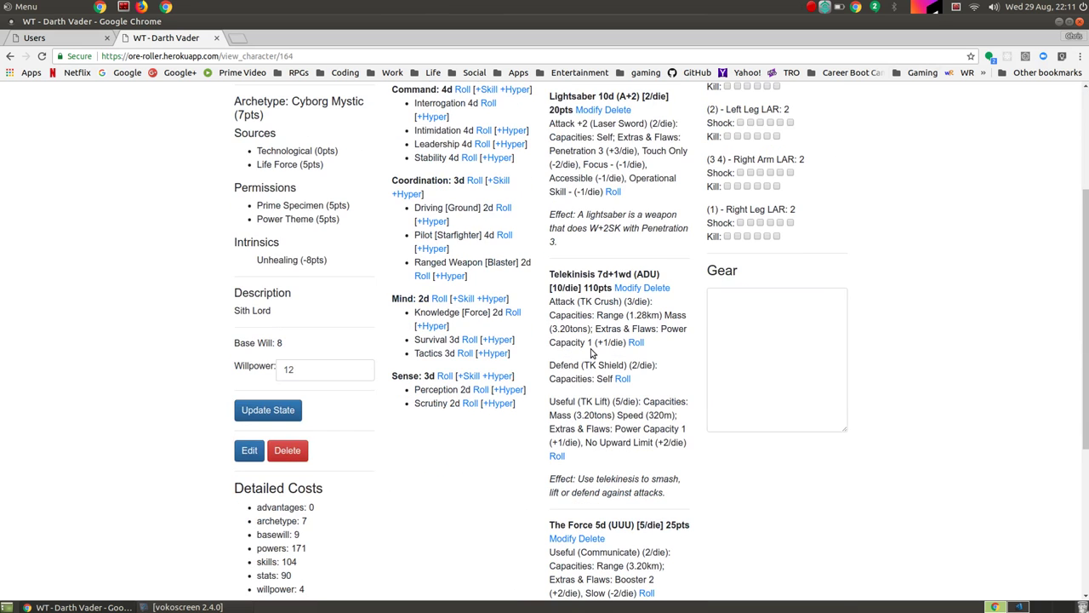
scroll(591, 349, up, 4)
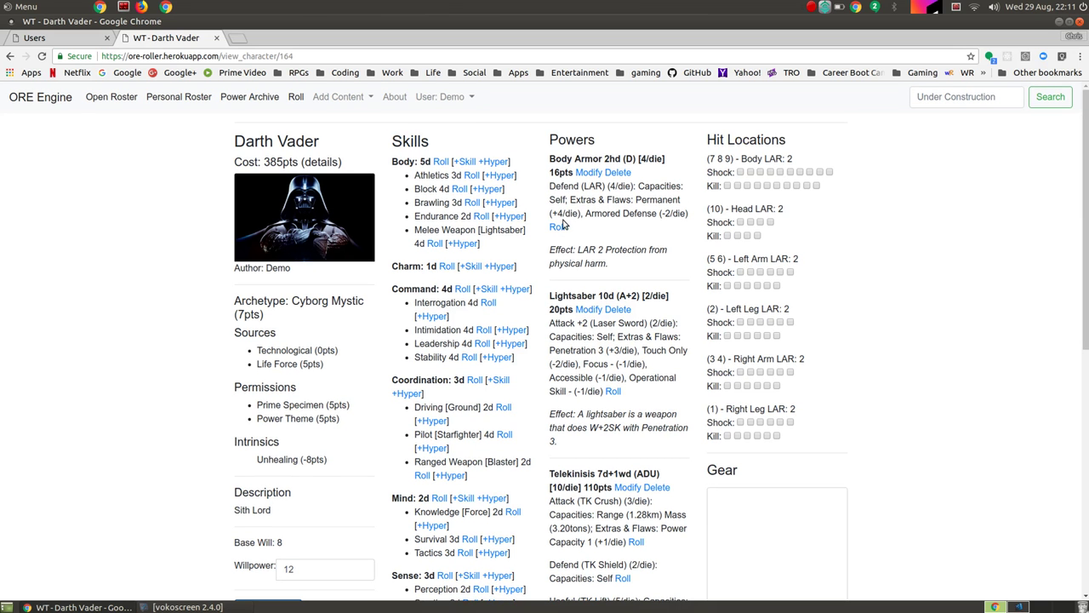
click(493, 164)
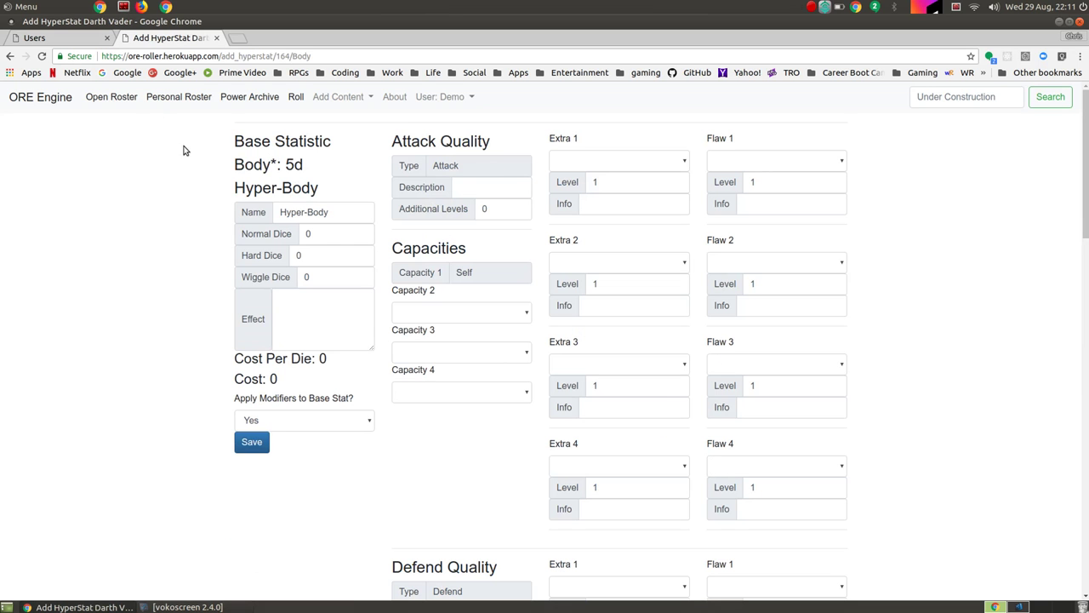
click(10, 55)
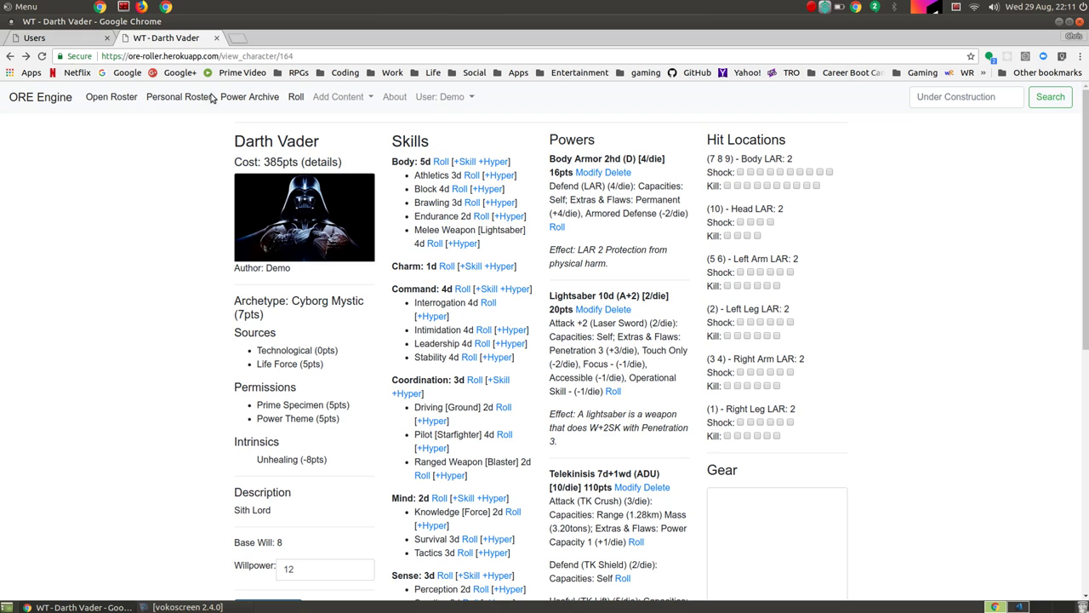
Step: Roll the 8-die Athletics pool, roll it twice at once, then return to Darth Vader's sheet
click(472, 177)
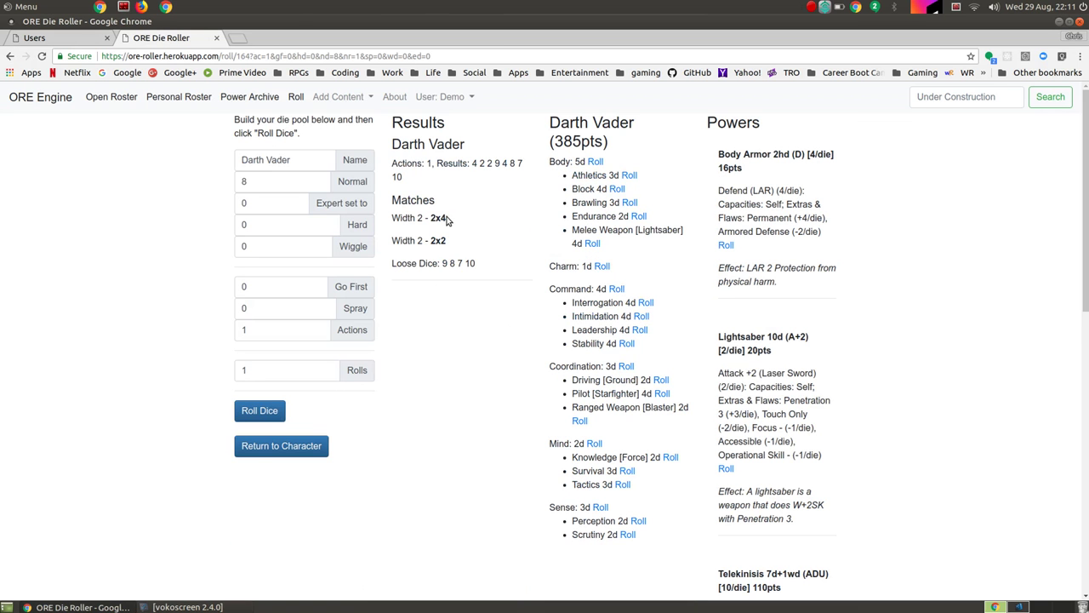
click(268, 412)
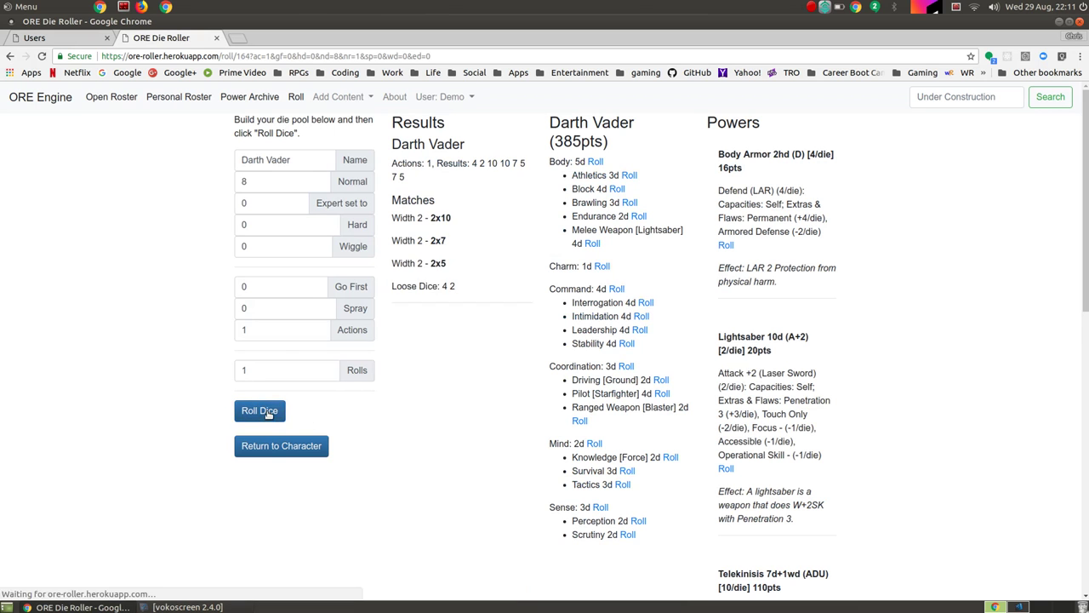
click(279, 376)
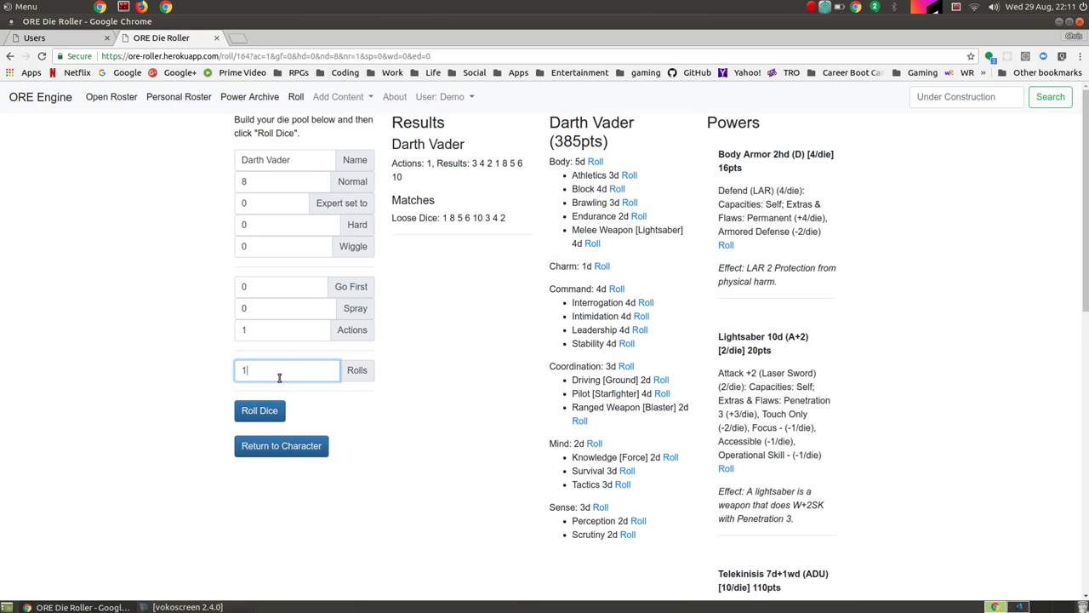
text(2)
click(257, 413)
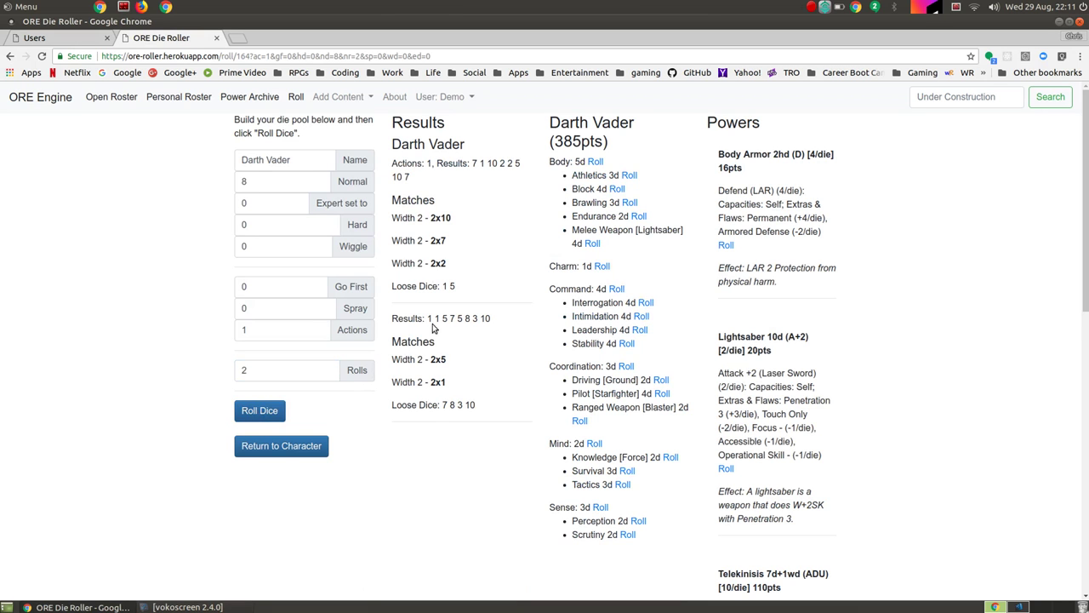
click(278, 329)
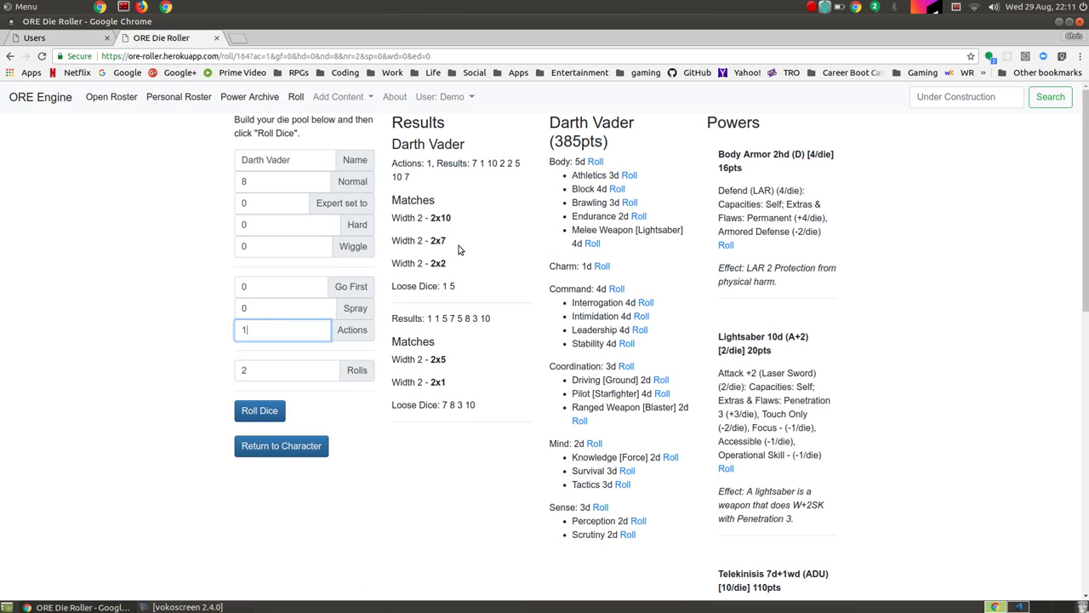
click(281, 445)
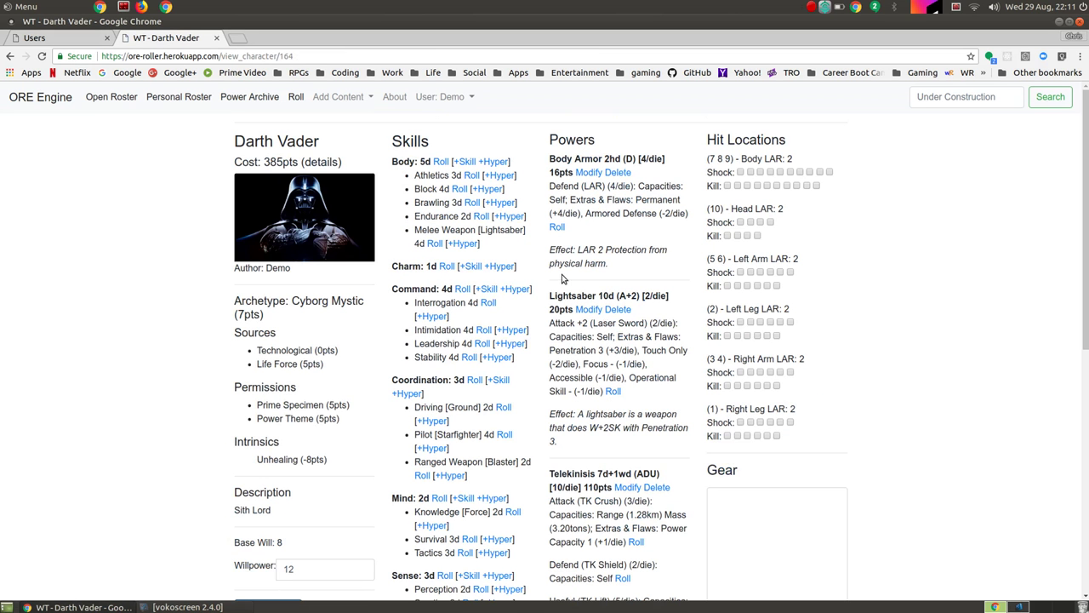
Step: Find Dark Knight in the Open Roster and add it to the personal roster
click(102, 103)
scroll(491, 298, down, 15)
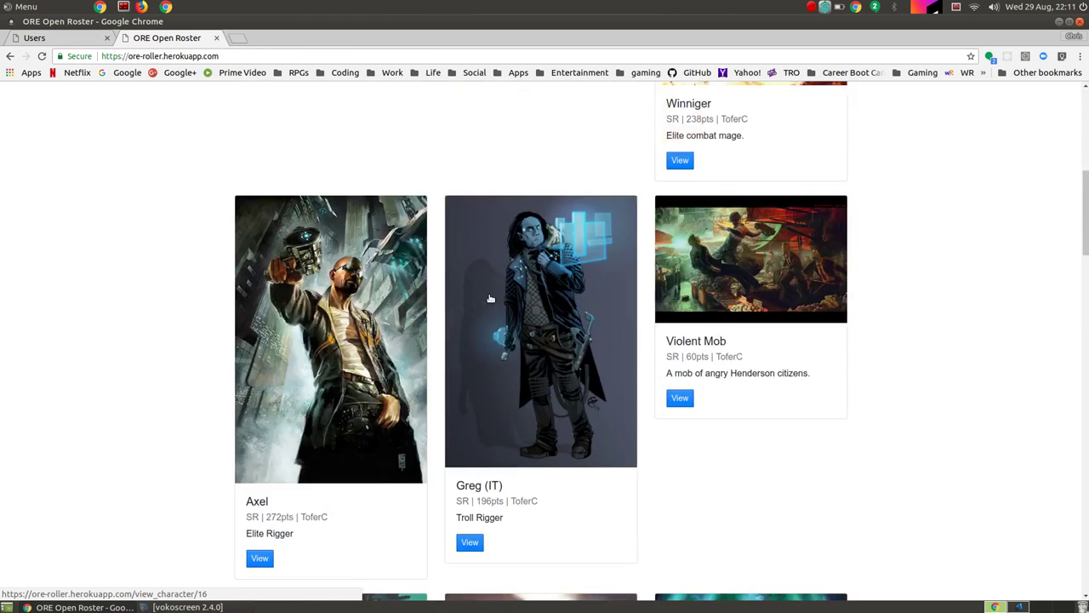
scroll(491, 297, down, 20)
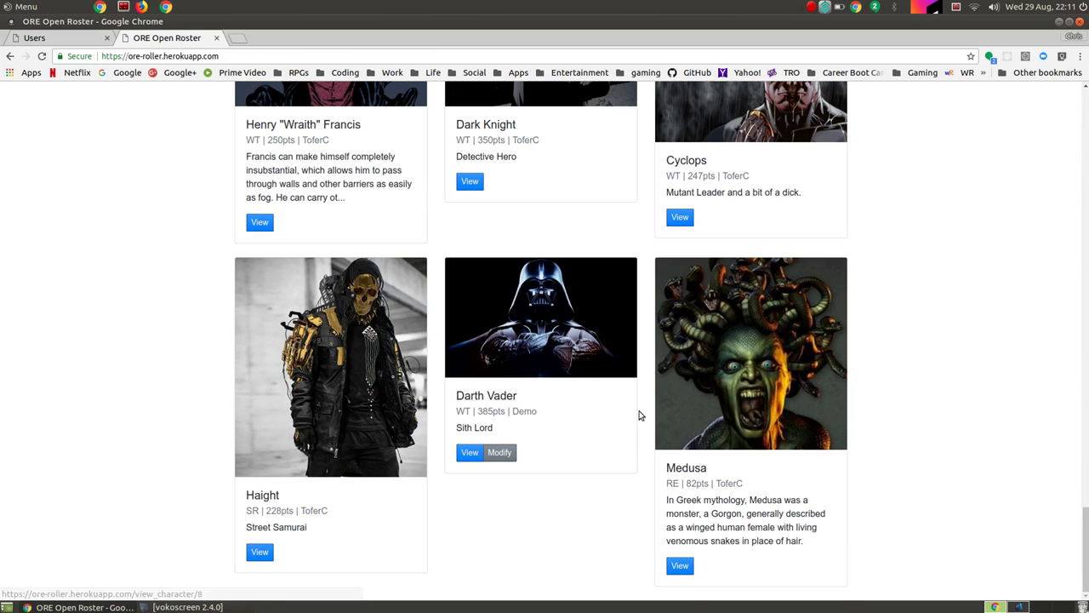
scroll(517, 393, up, 5)
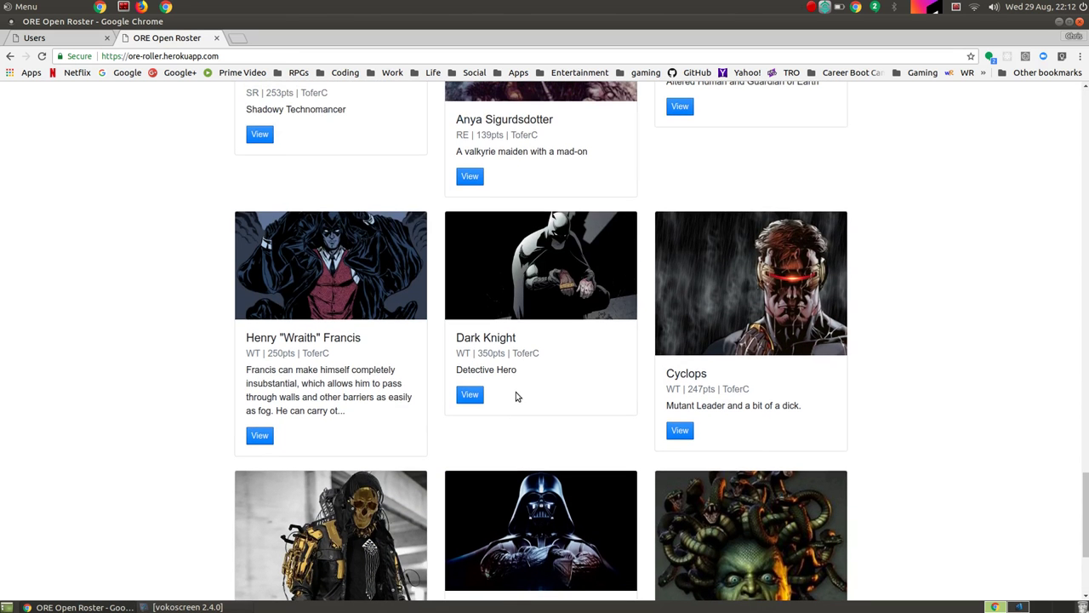
click(469, 395)
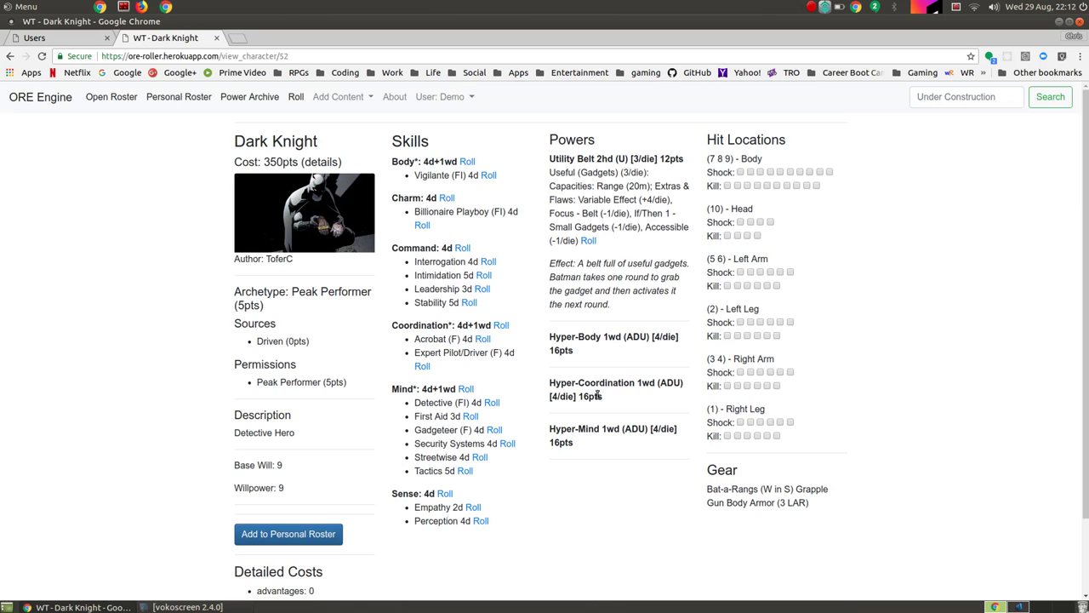
scroll(598, 402, down, 2)
scroll(598, 410, up, 2)
click(283, 536)
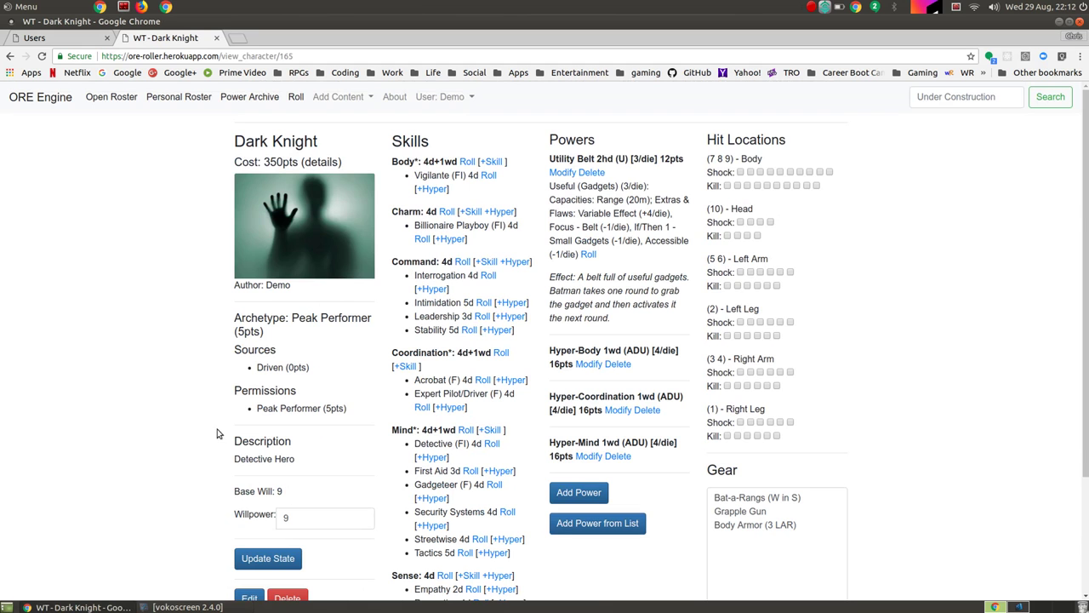
scroll(272, 345, down, 3)
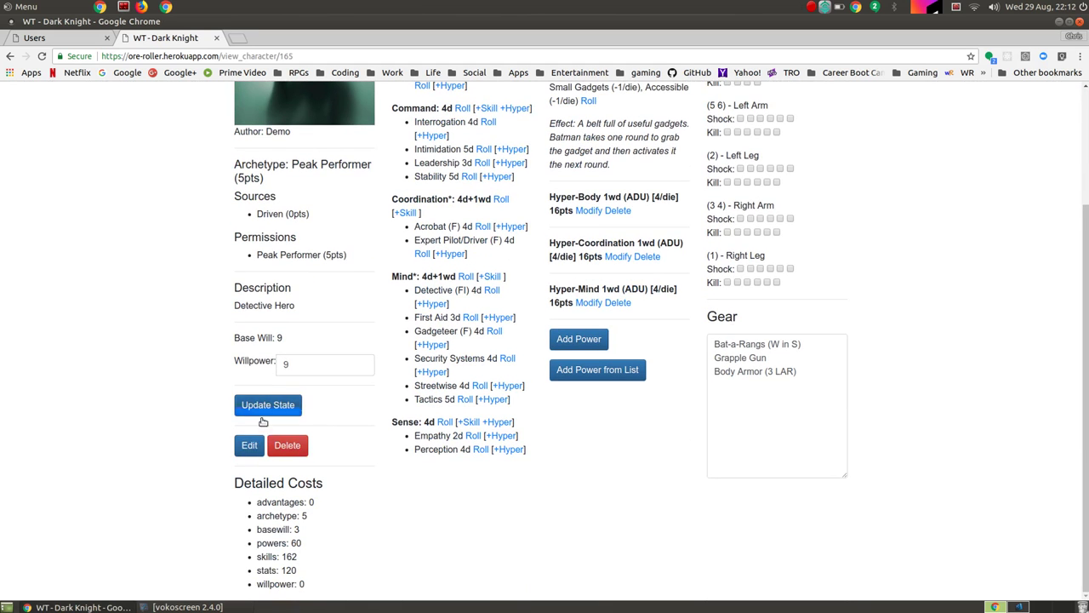
Step: Give the Dark Knight copy the batman.jpg picture, save it, and view the personal roster
click(251, 448)
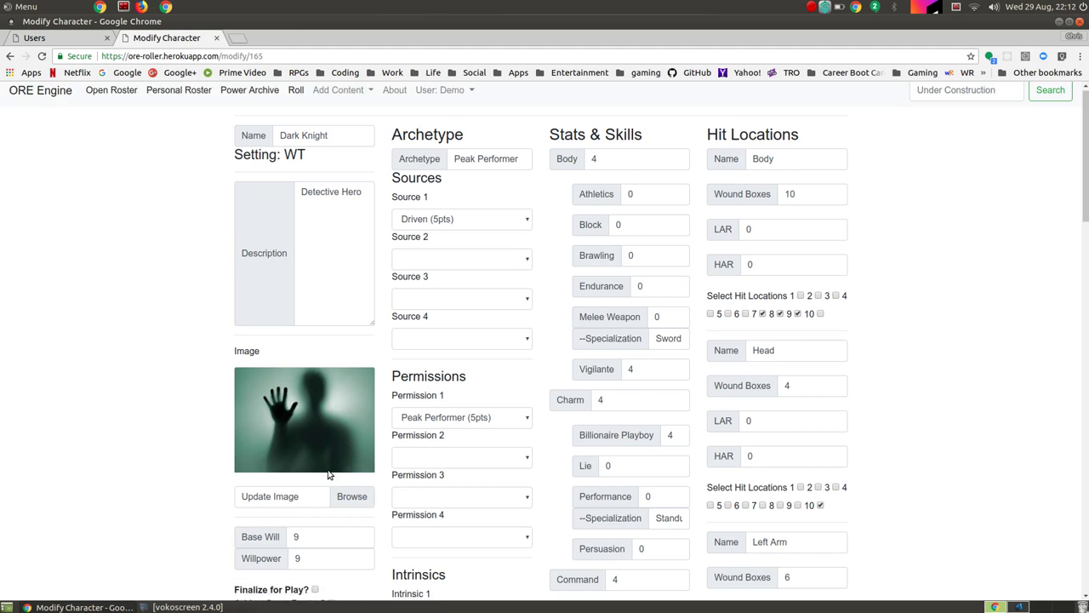
scroll(340, 426, down, 1)
click(352, 380)
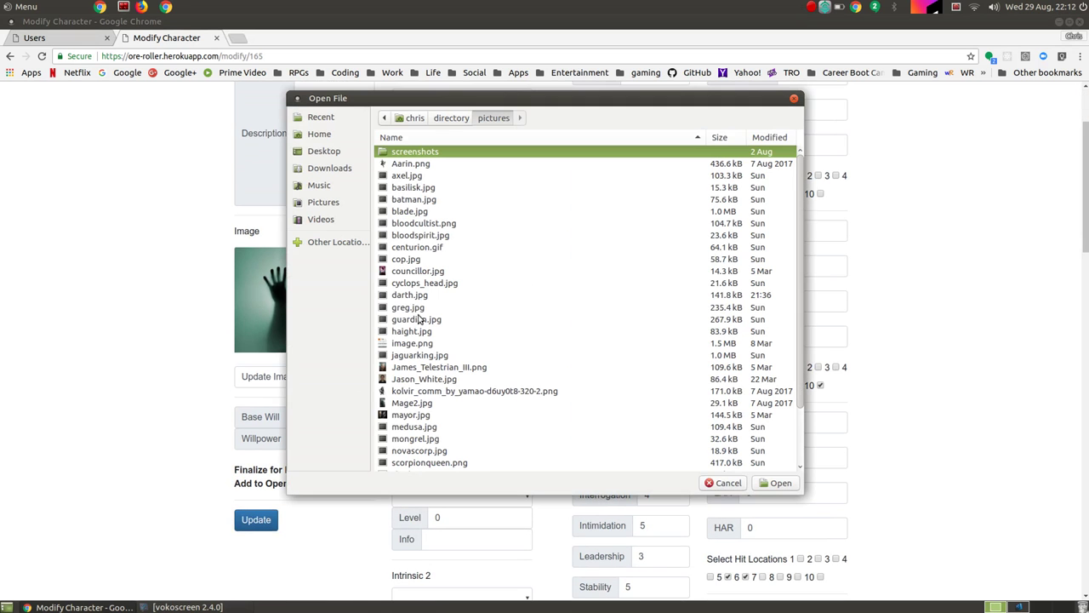
click(412, 200)
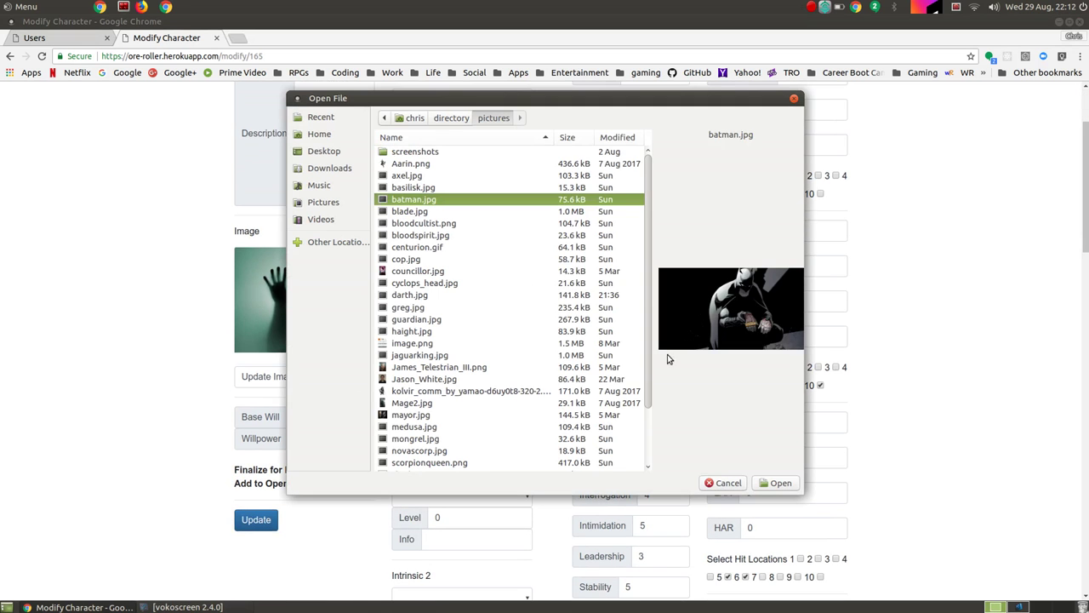
click(776, 482)
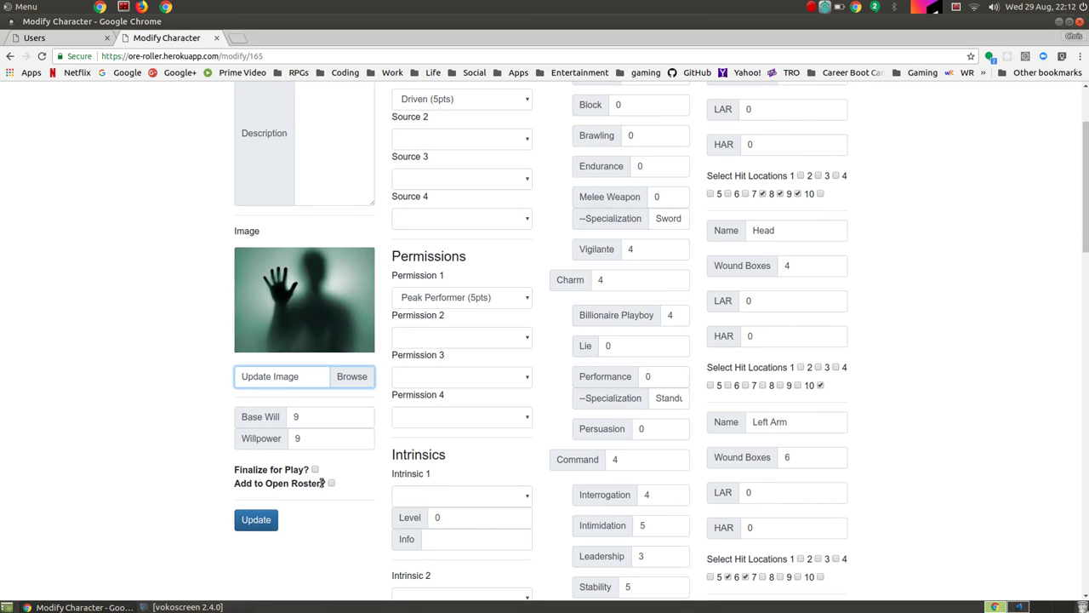
click(261, 522)
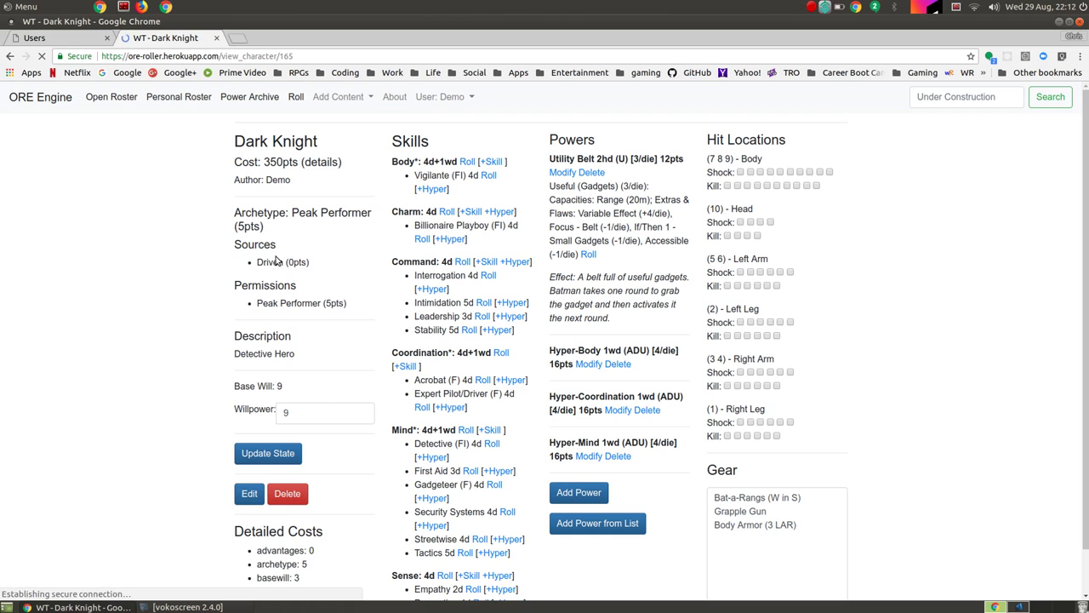
click(168, 101)
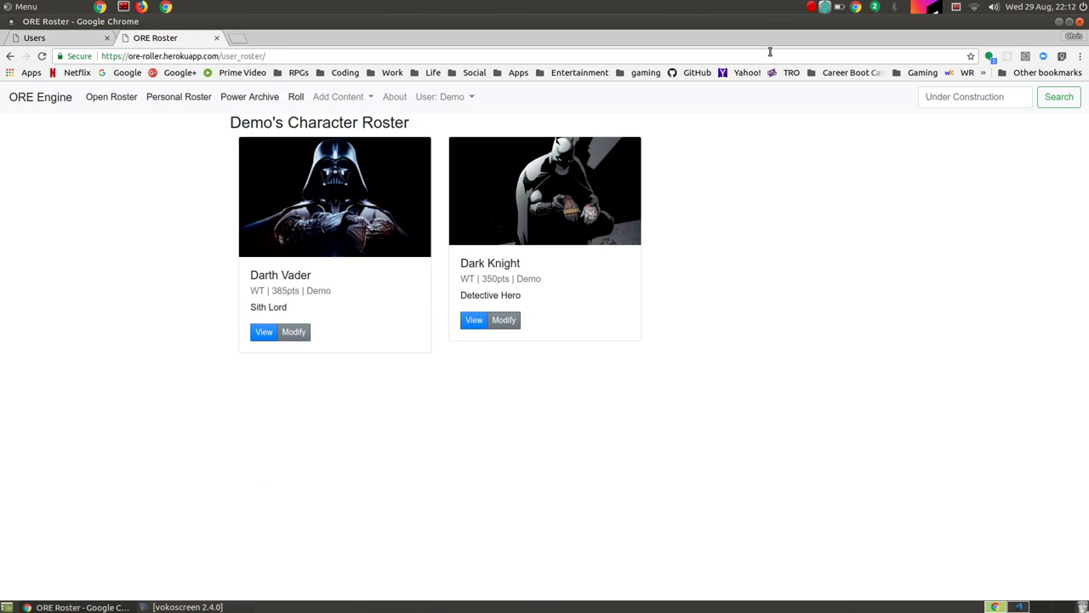
click(189, 607)
click(291, 275)
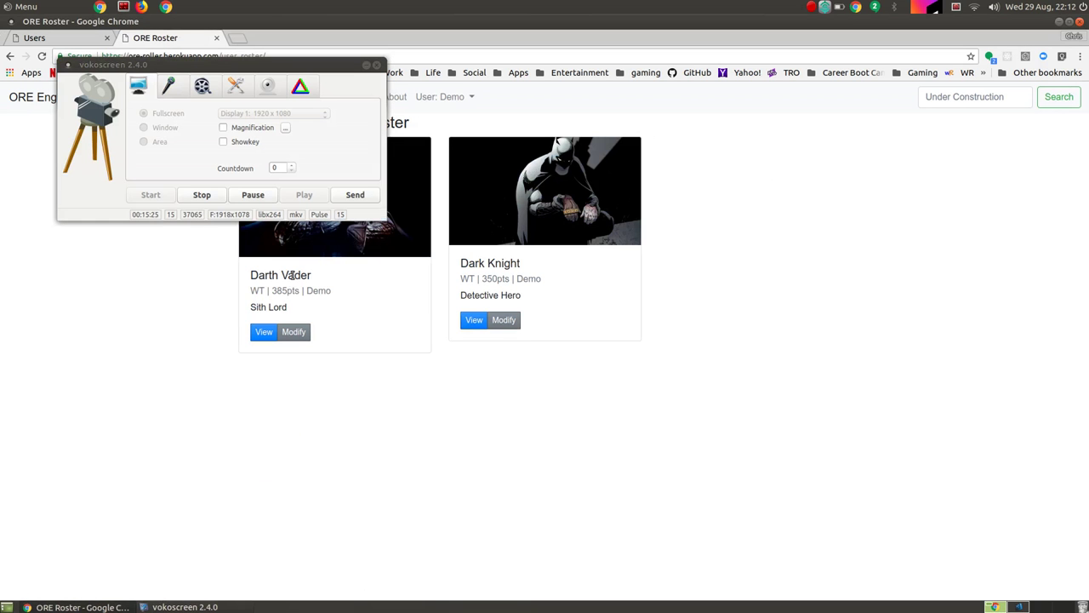
click(224, 213)
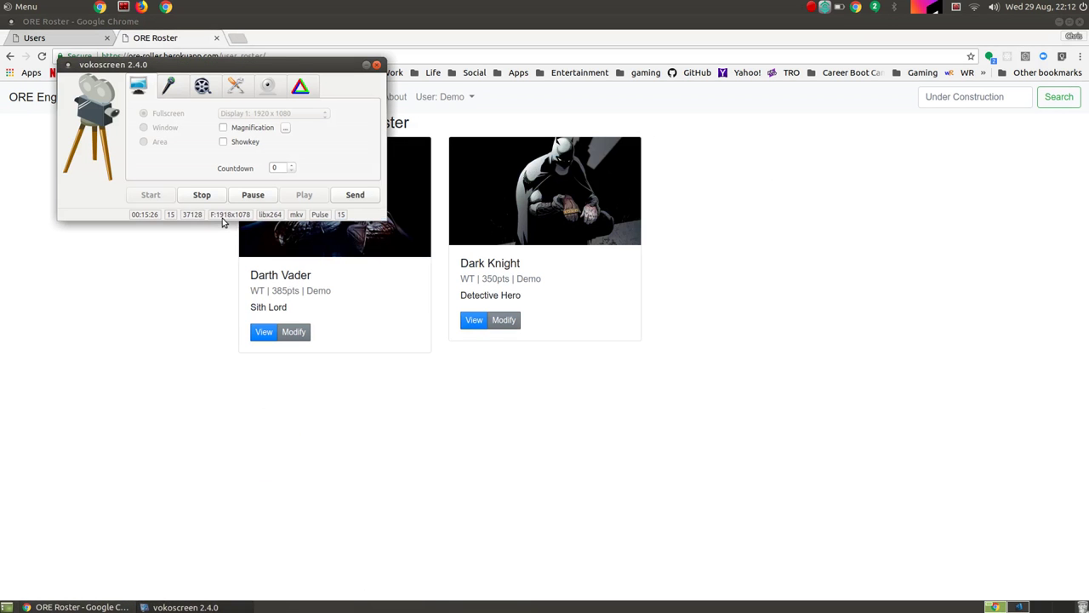